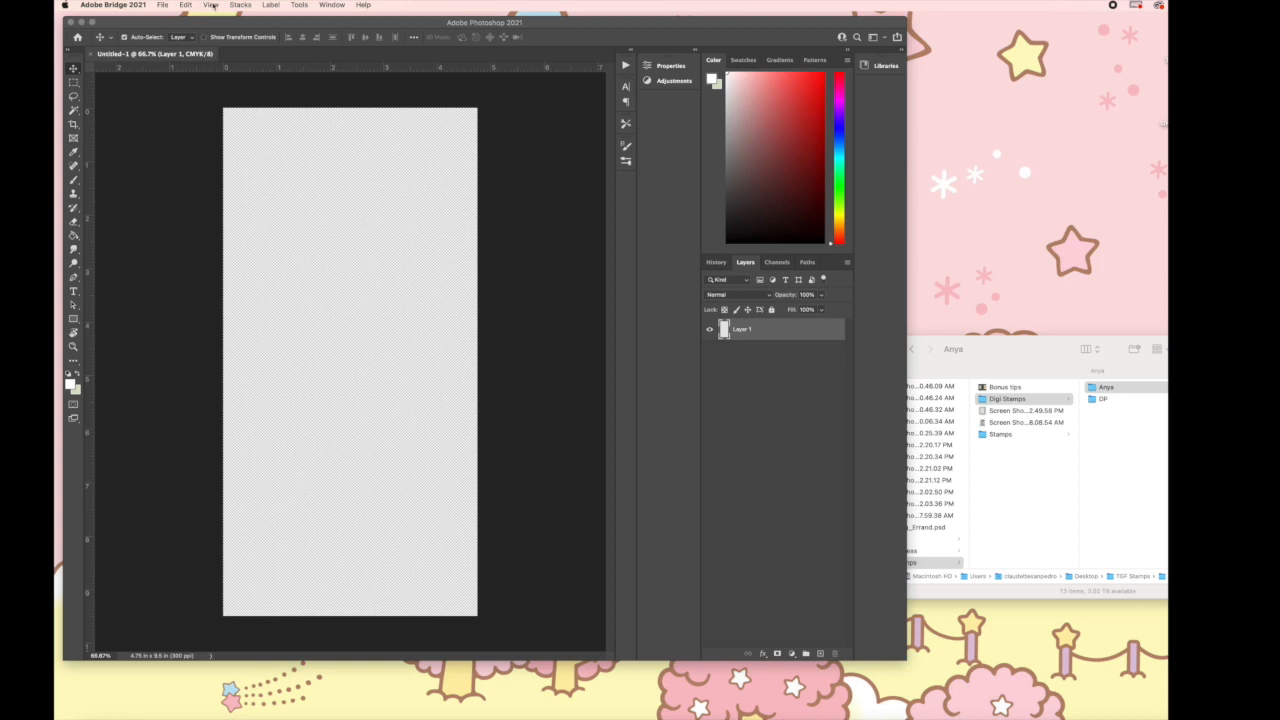
Check the document's width, height and resolution in the Image Size settings, leaving them as they are
left_click(244, 45)
left_click(184, 5)
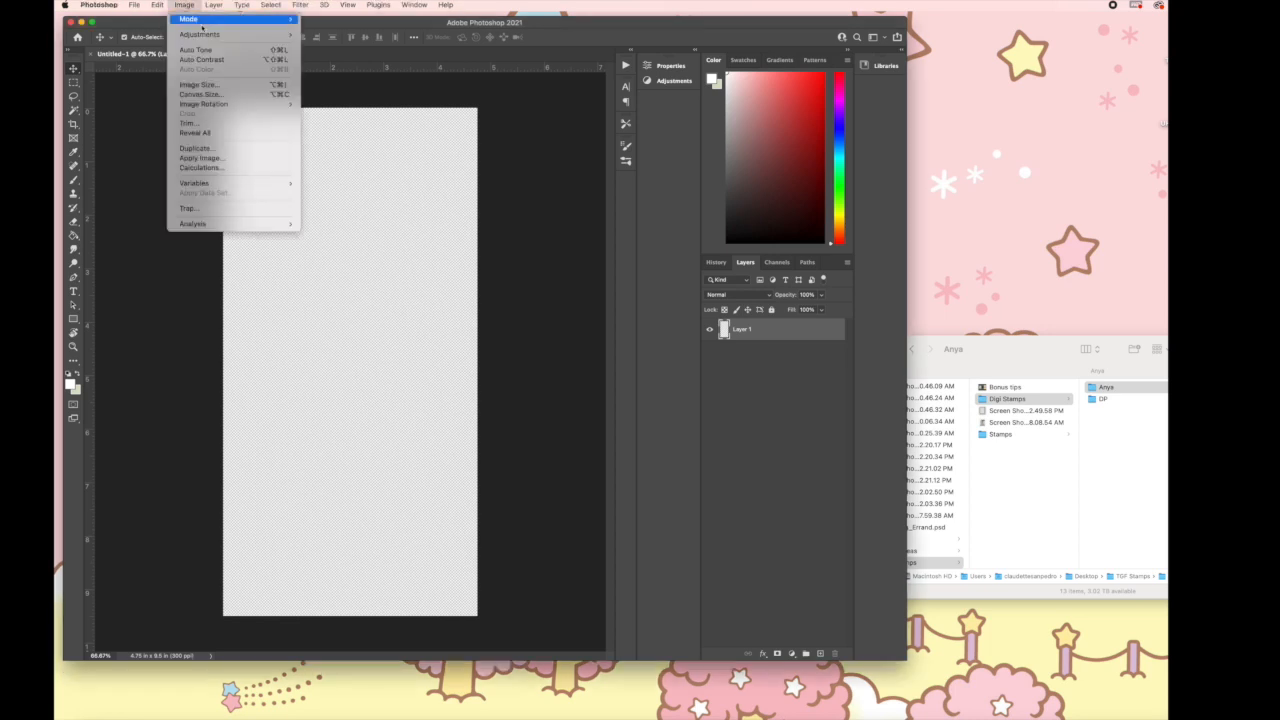
left_click(198, 84)
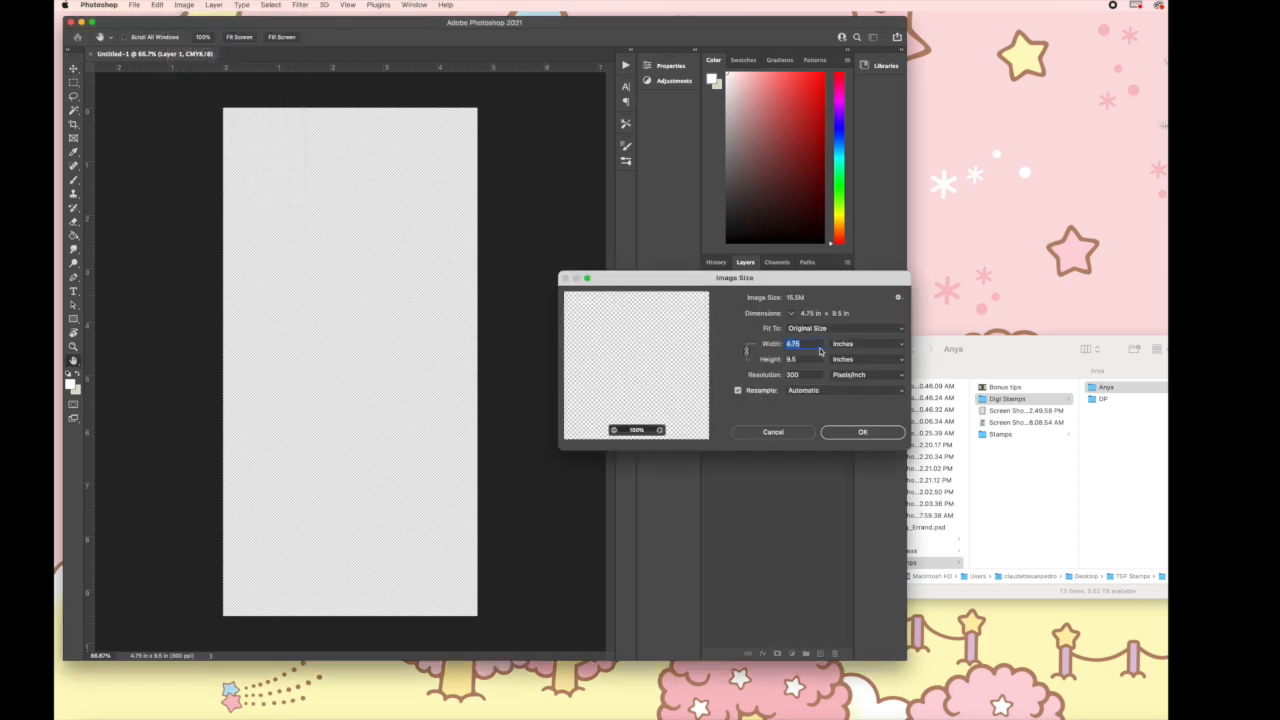
left_click(862, 429)
Place the striped paper cb-flower-garden-pp1-12.jpg from the DP folder in Finder into the blank Photoshop document
left_click(1100, 399)
left_click_drag(1042, 358, 953, 349)
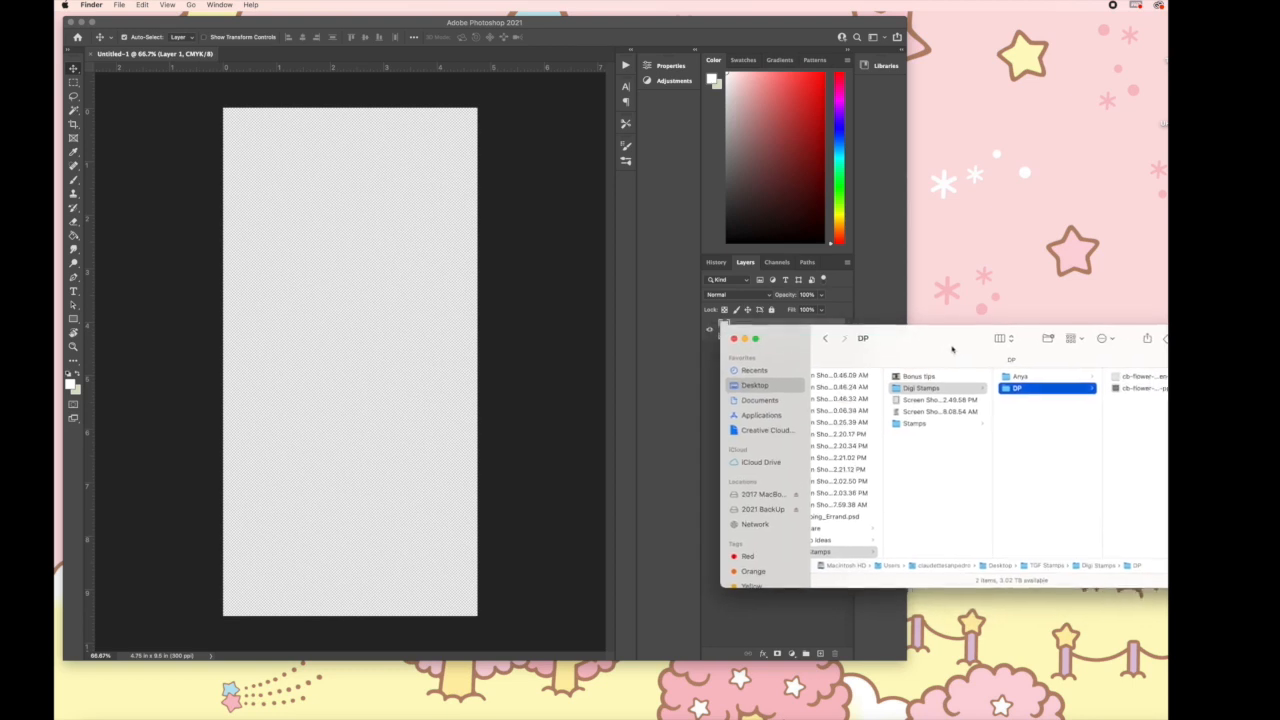
left_click(1140, 389)
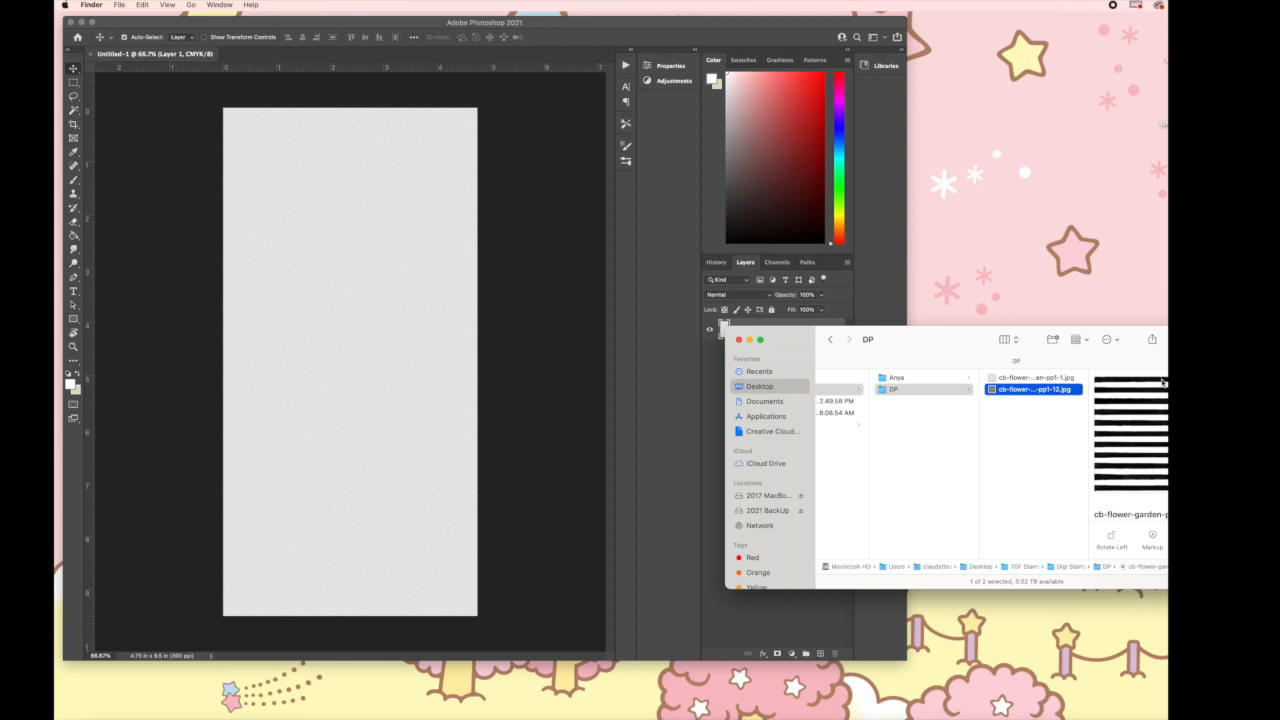
left_click(1048, 391)
left_click_drag(1048, 390, 393, 372)
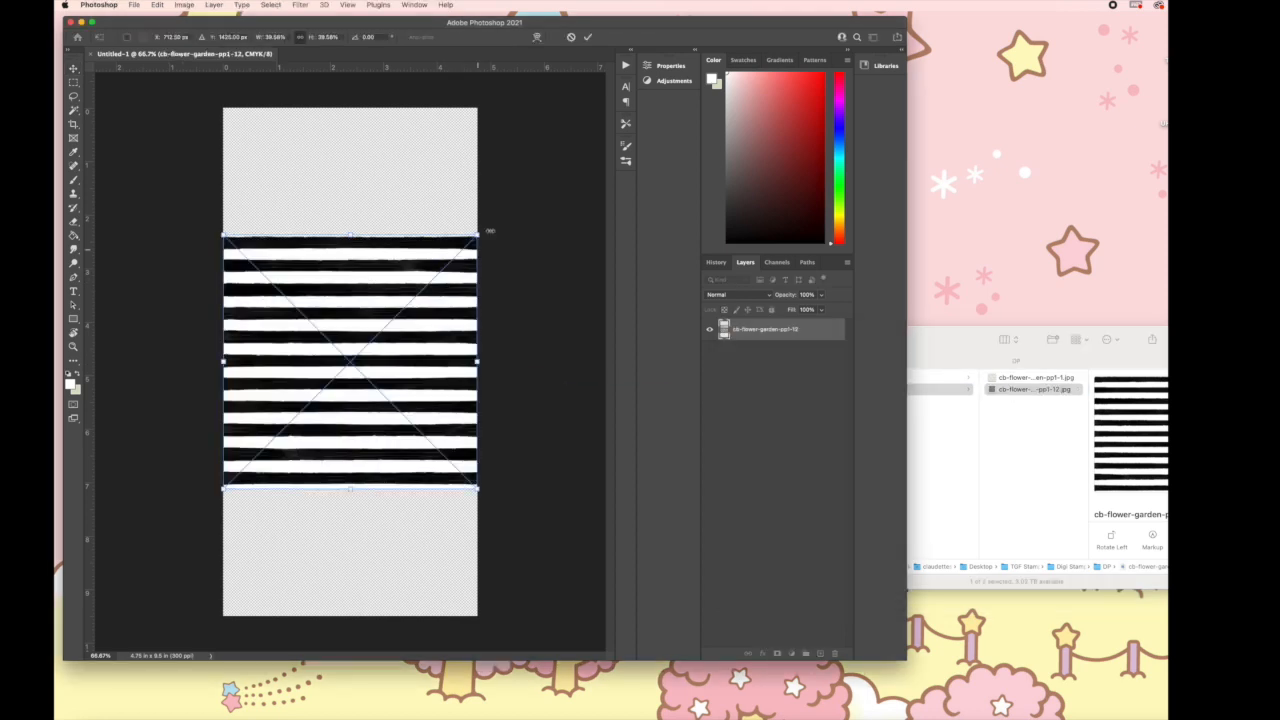
Enlarge the placed striped paper to about 82% so it covers the whole canvas
left_click_drag(479, 236, 605, 101)
left_click_drag(222, 489, 96, 636)
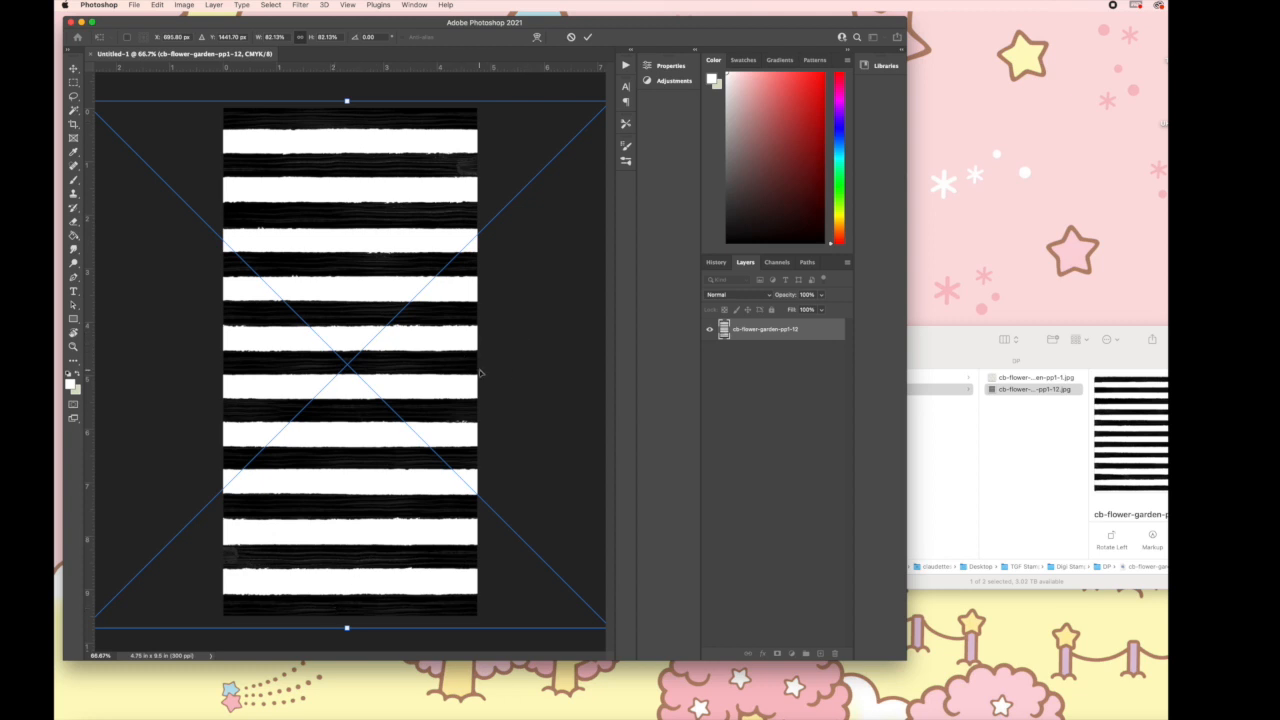
key("Return")
Move the striped paper sideways so only a strip about 1 inch wide covers the canvas's left edge
left_click_drag(484, 371, 195, 360)
left_click_drag(274, 362, 253, 366)
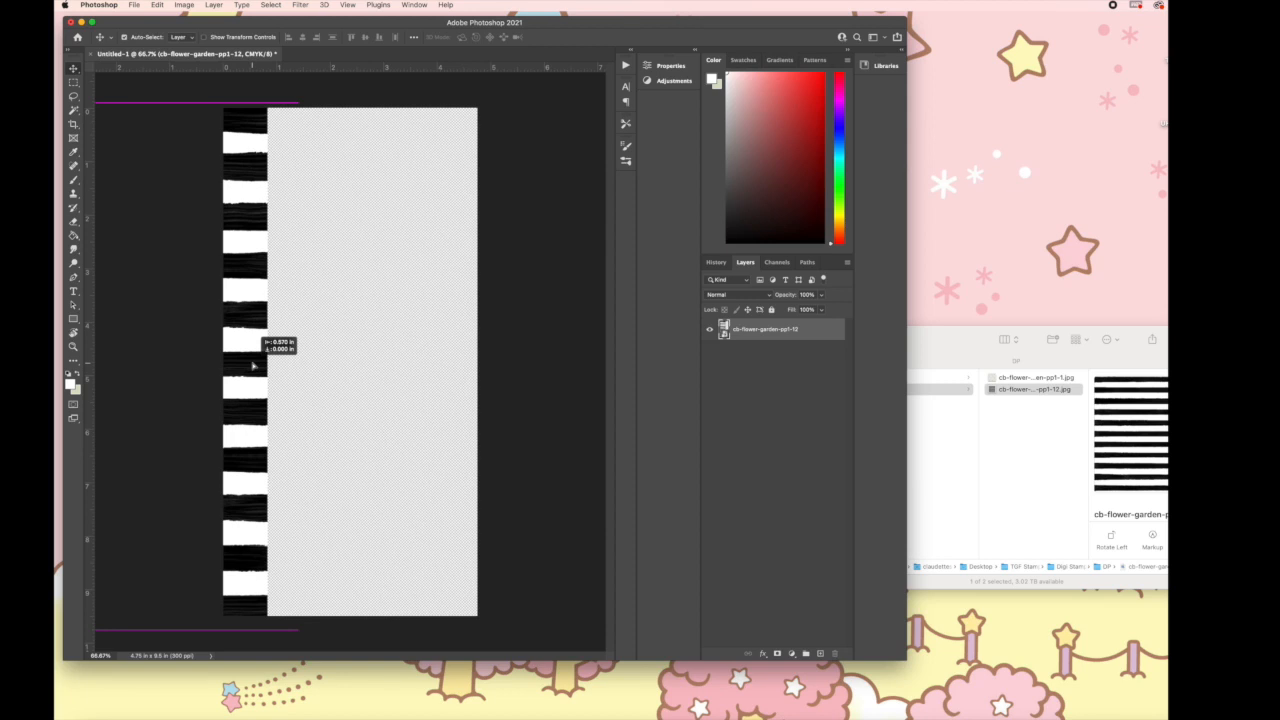
left_click_drag(253, 366, 262, 367)
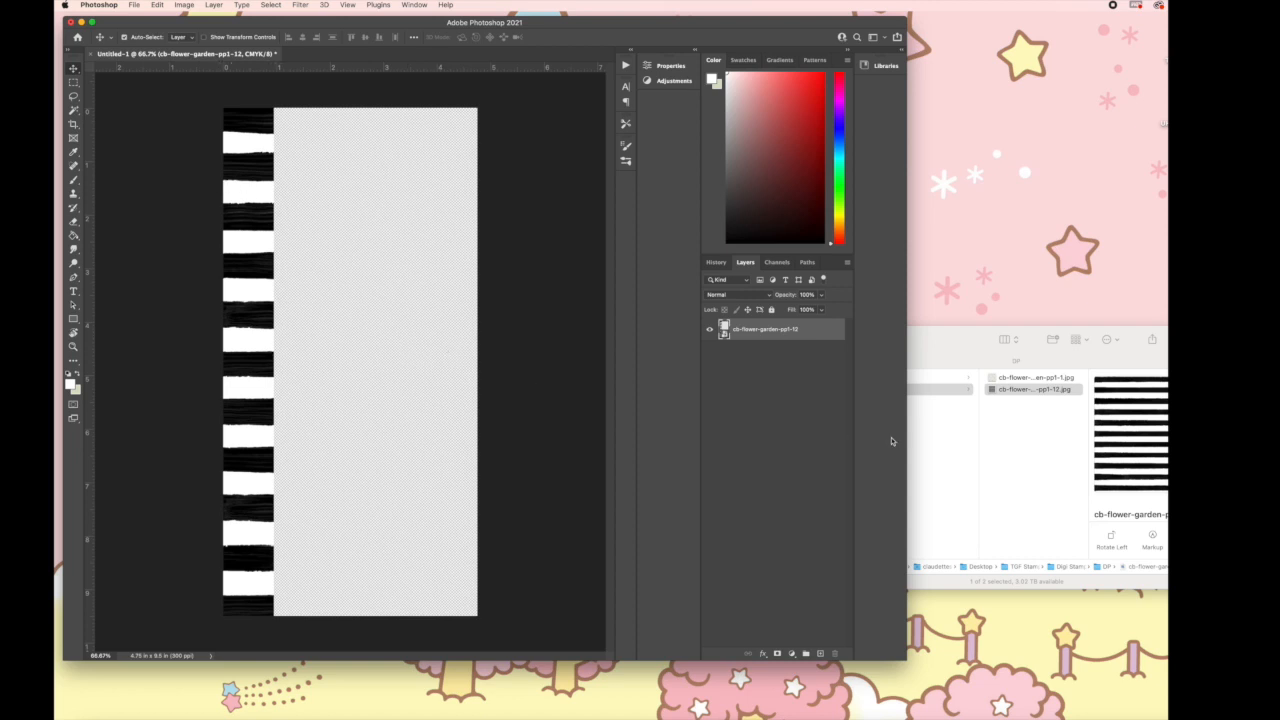
Place the floral paper cb-flower-garden-pp1-1.jpg from the DP folder in Finder into the Photoshop document
left_click(956, 365)
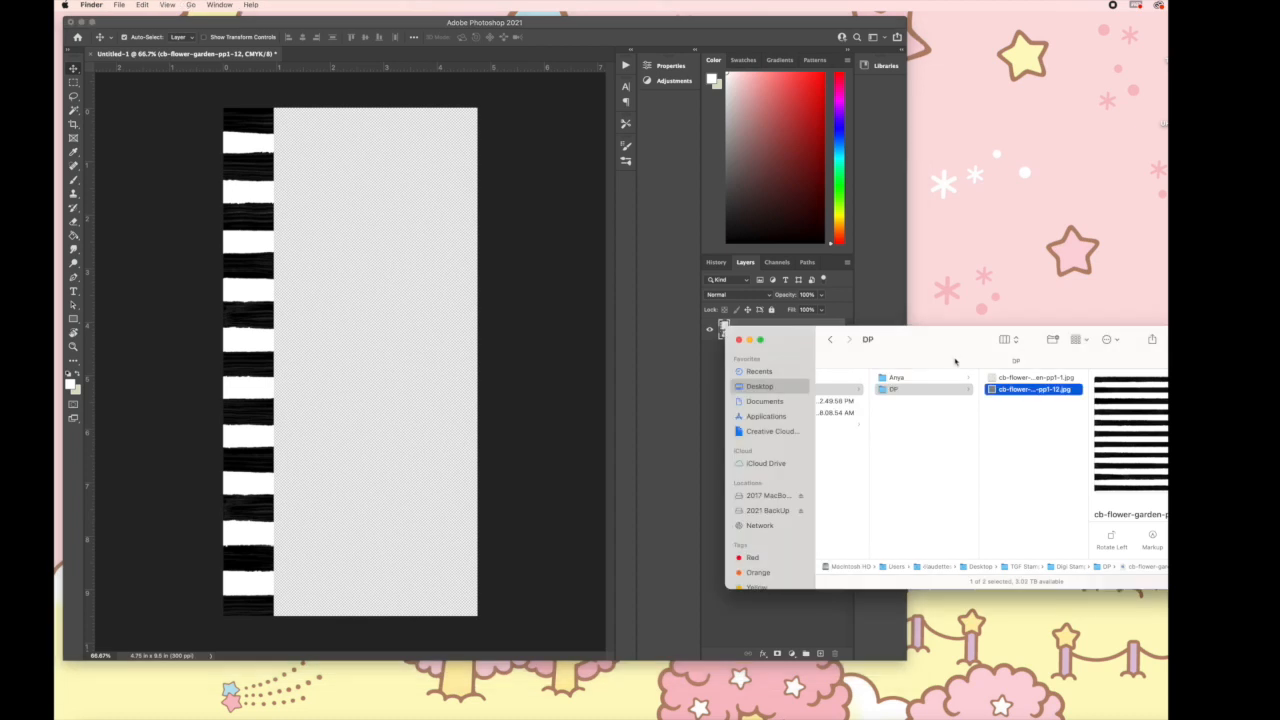
left_click(1028, 378)
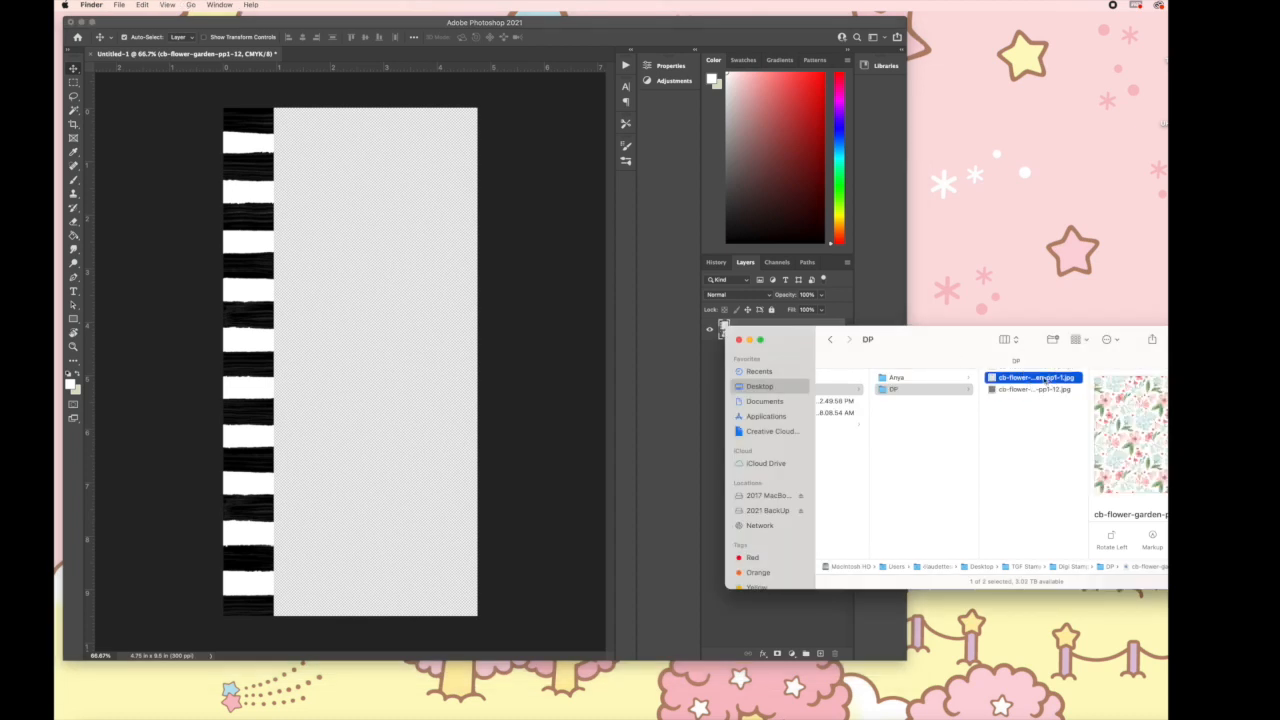
left_click_drag(1045, 380, 451, 383)
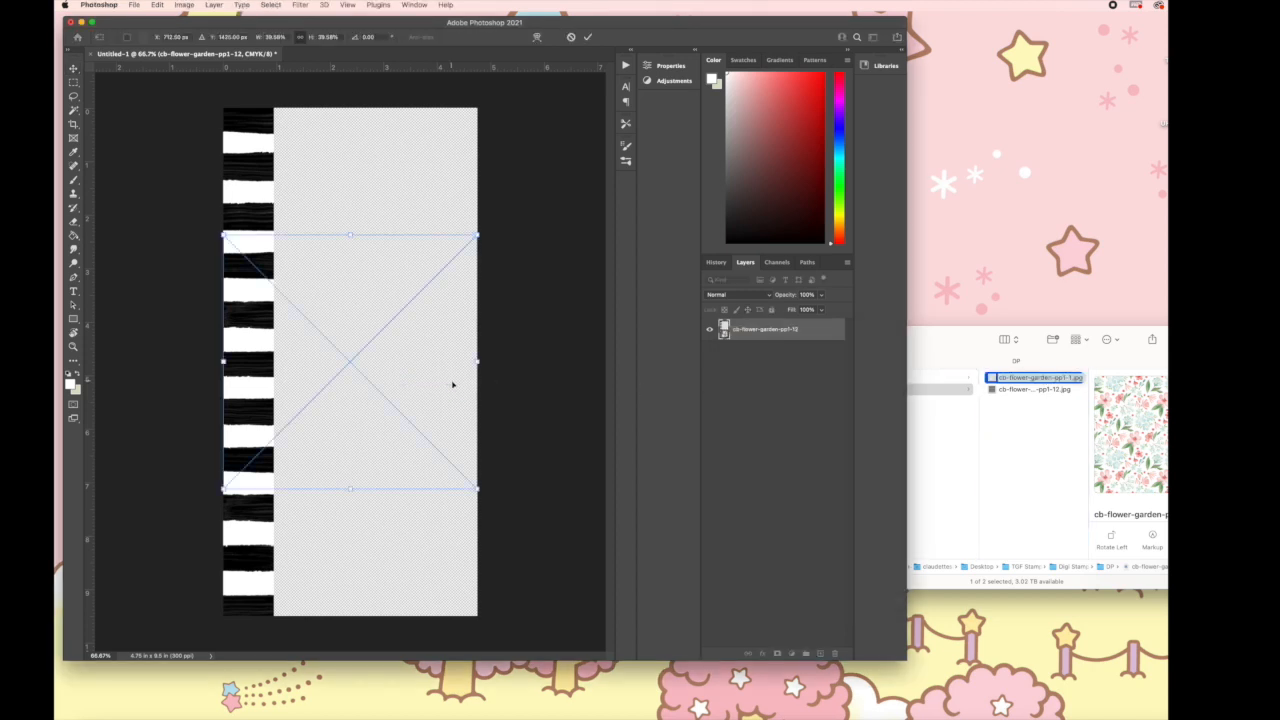
Enlarge the floral paper to about 84% and align it against the striped strip to cover the rest of the canvas
left_click_drag(477, 236, 590, 52)
left_click_drag(222, 492, 94, 620)
left_click_drag(210, 390, 432, 395)
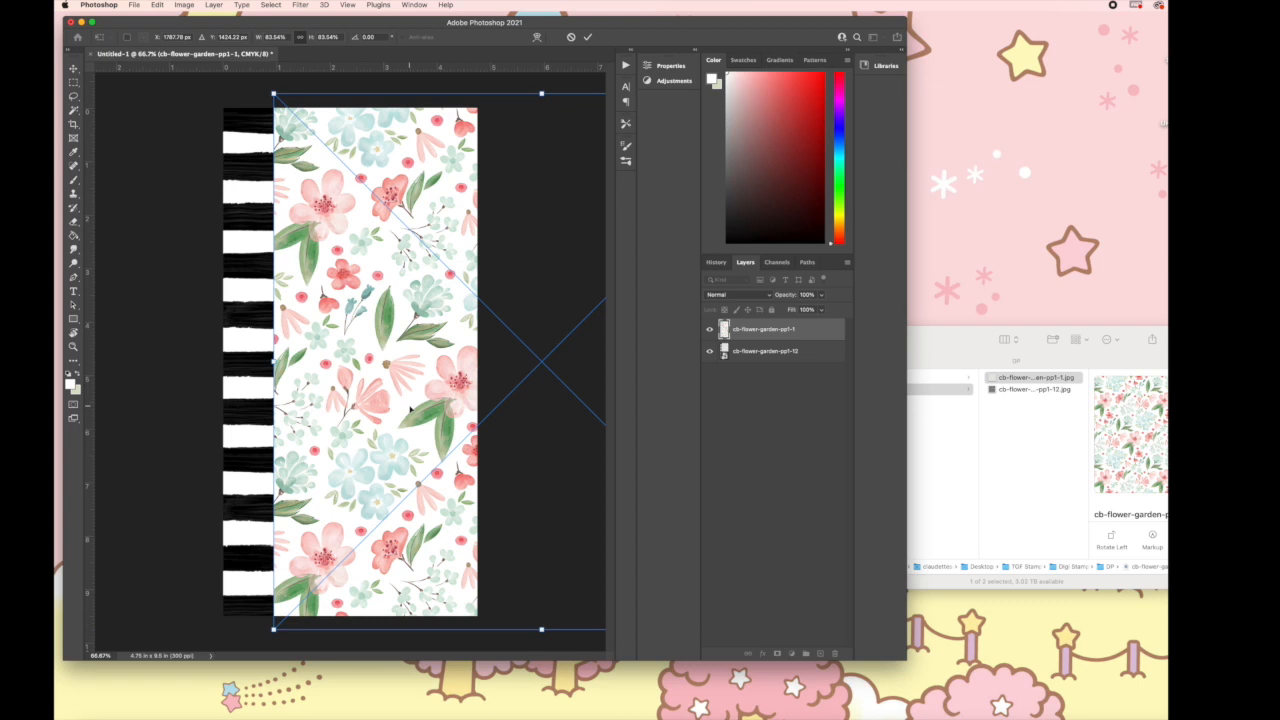
key("Return")
left_click_drag(404, 418, 404, 418)
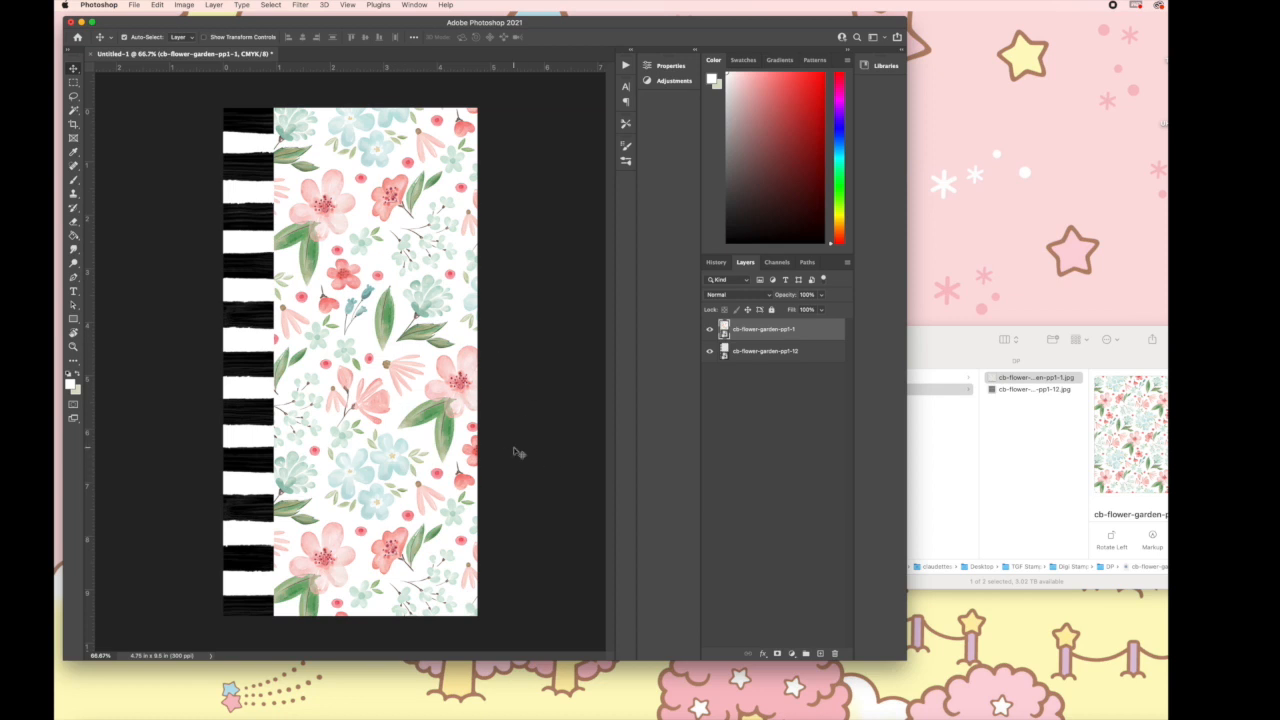
Place the stamp image CDA-girl1.png from the Anya folder in Finder into the Photoshop document
left_click(940, 388)
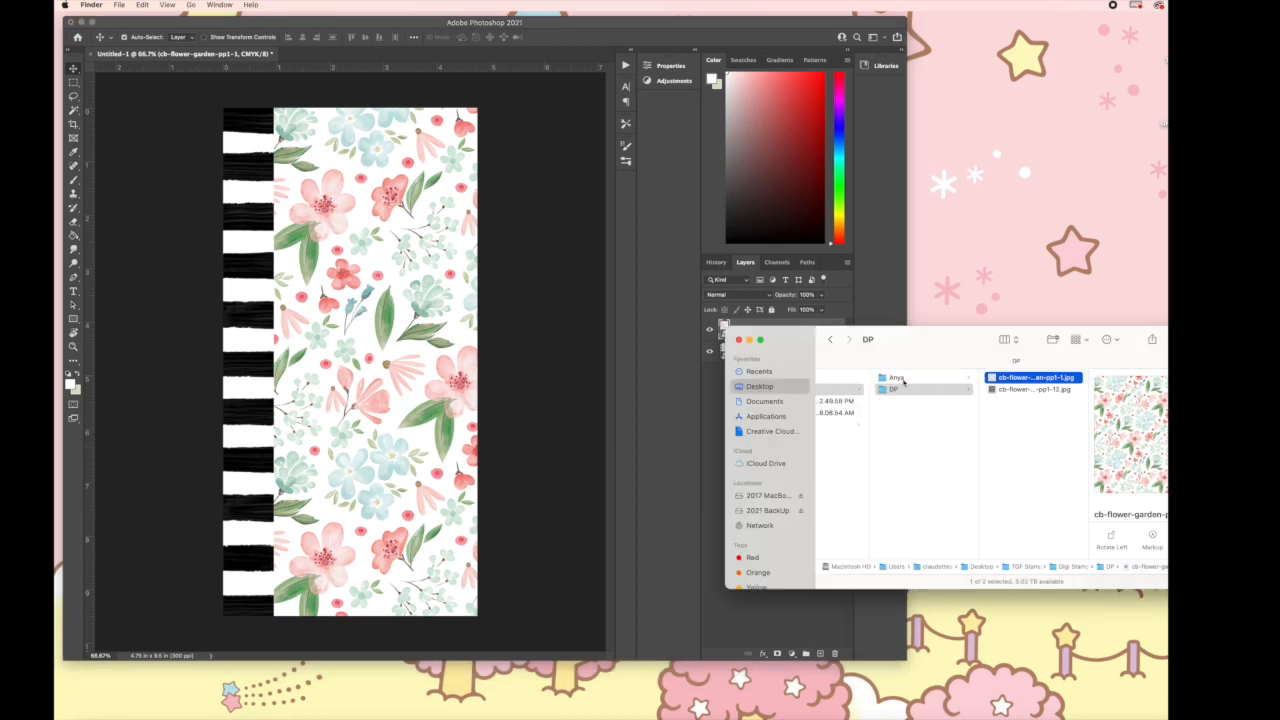
left_click(911, 379)
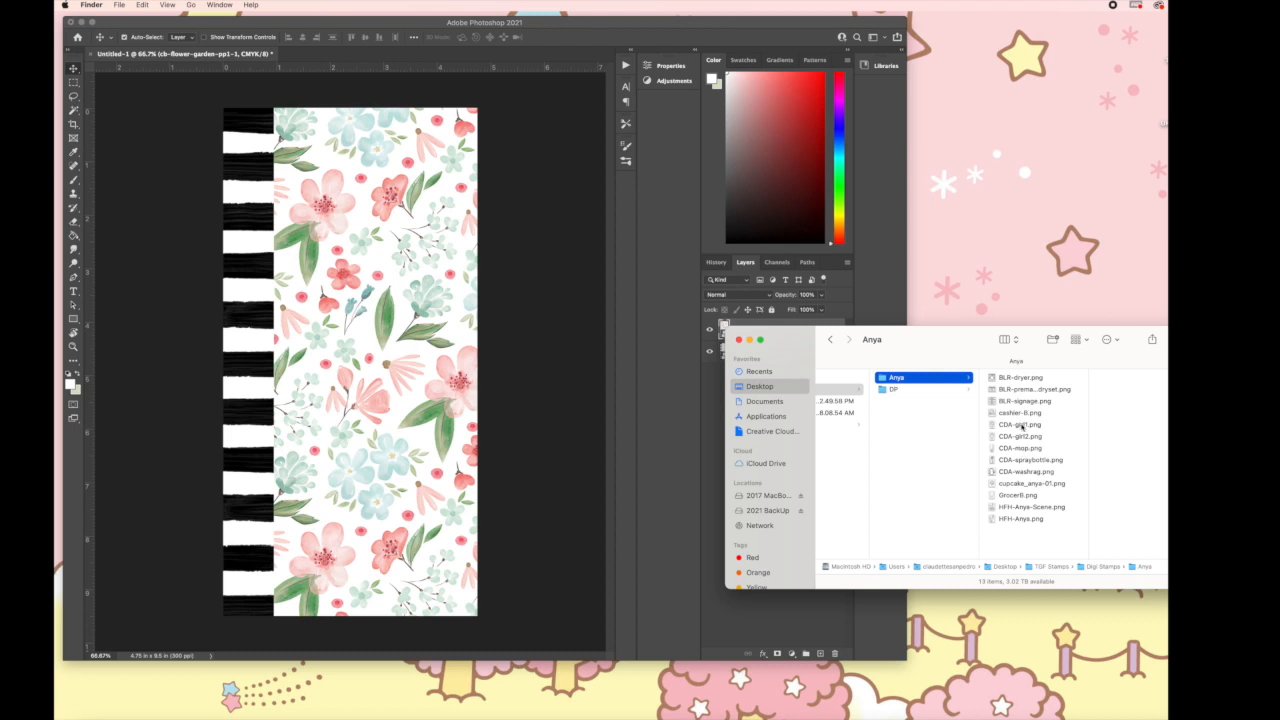
left_click(1021, 425)
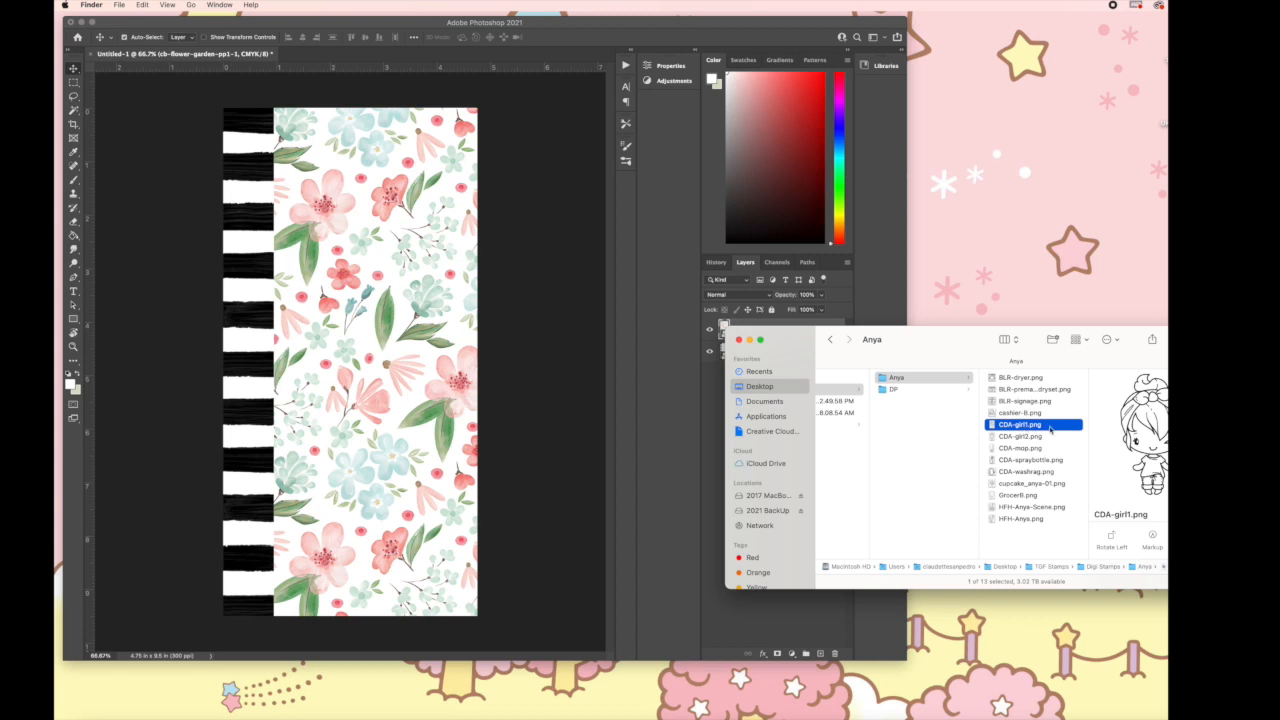
left_click_drag(1048, 427, 420, 368)
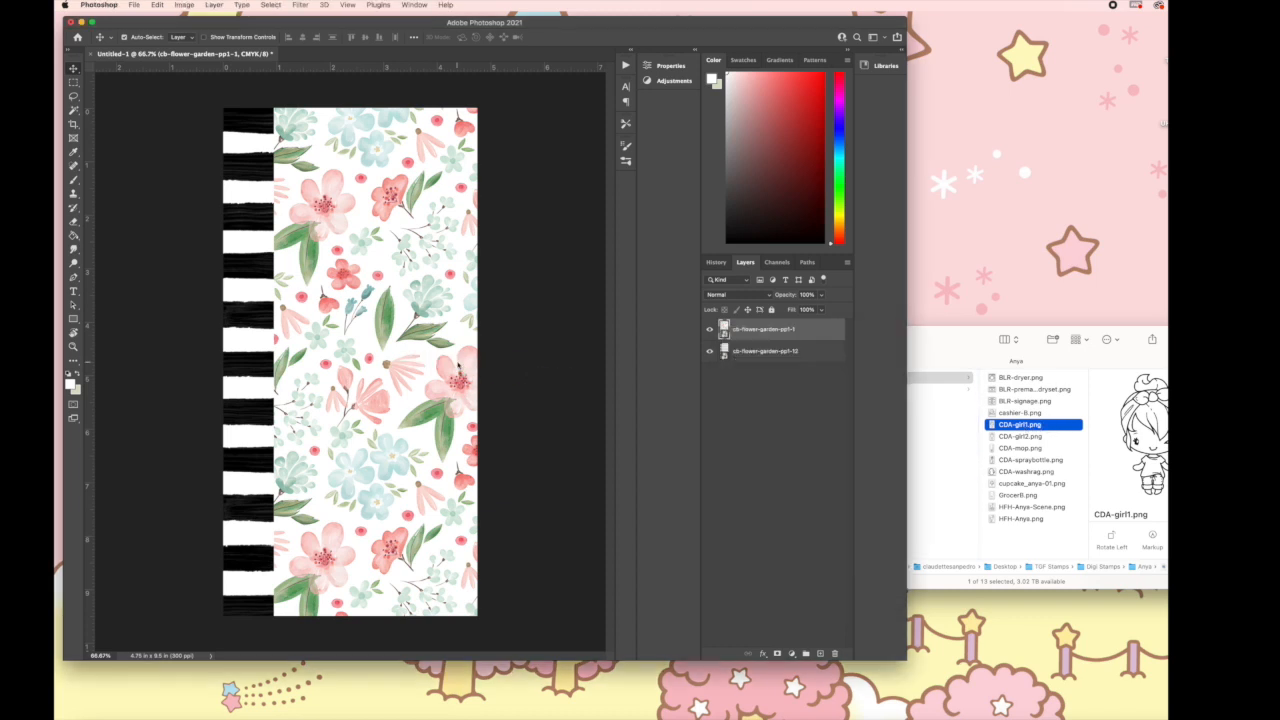
Enlarge the CDA-girl1 stamp to nearly fill the floral area's width and center it there
left_click_drag(402, 268, 470, 146)
left_click_drag(300, 457, 244, 546)
left_click_drag(345, 405, 372, 450)
left_click_drag(490, 181, 462, 234)
left_click_drag(387, 382, 393, 353)
key("Return")
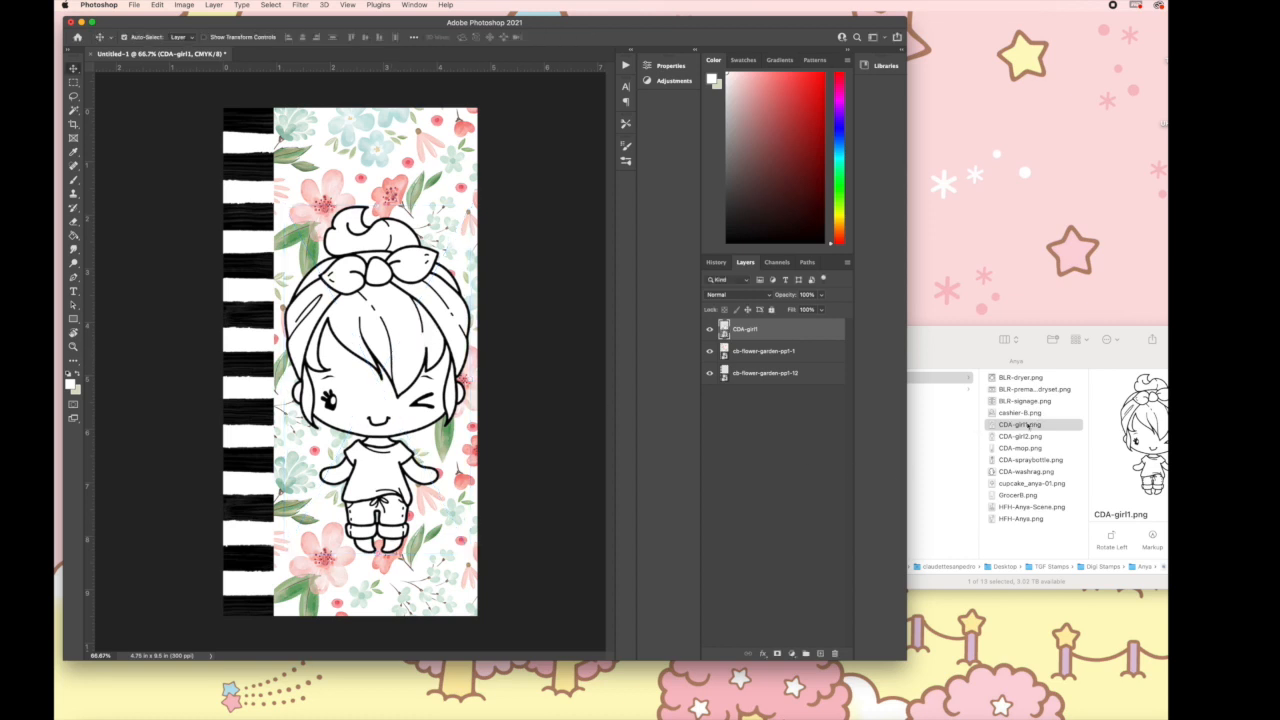
Preview CDA-girl2.png and CDA-girl1.png in the Anya folder, and delete the CDA-girl1 layer from the document
left_click(968, 365)
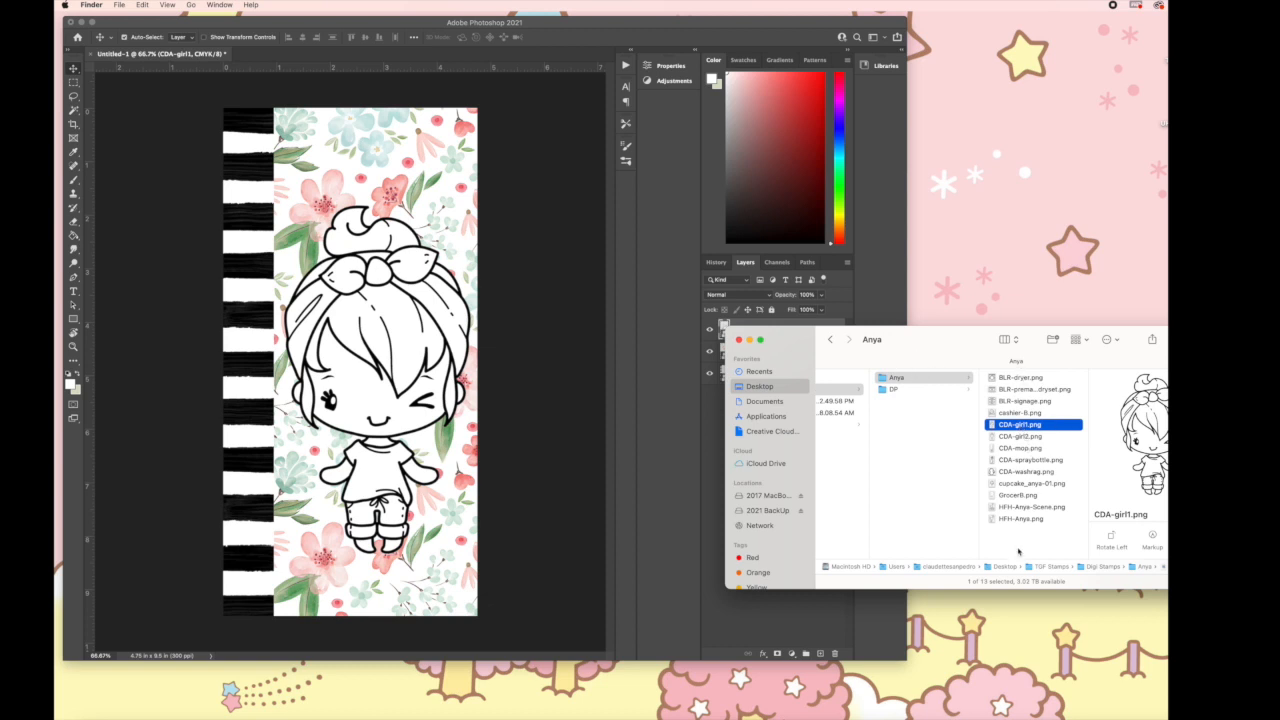
left_click(828, 372)
left_click_drag(791, 346, 799, 395)
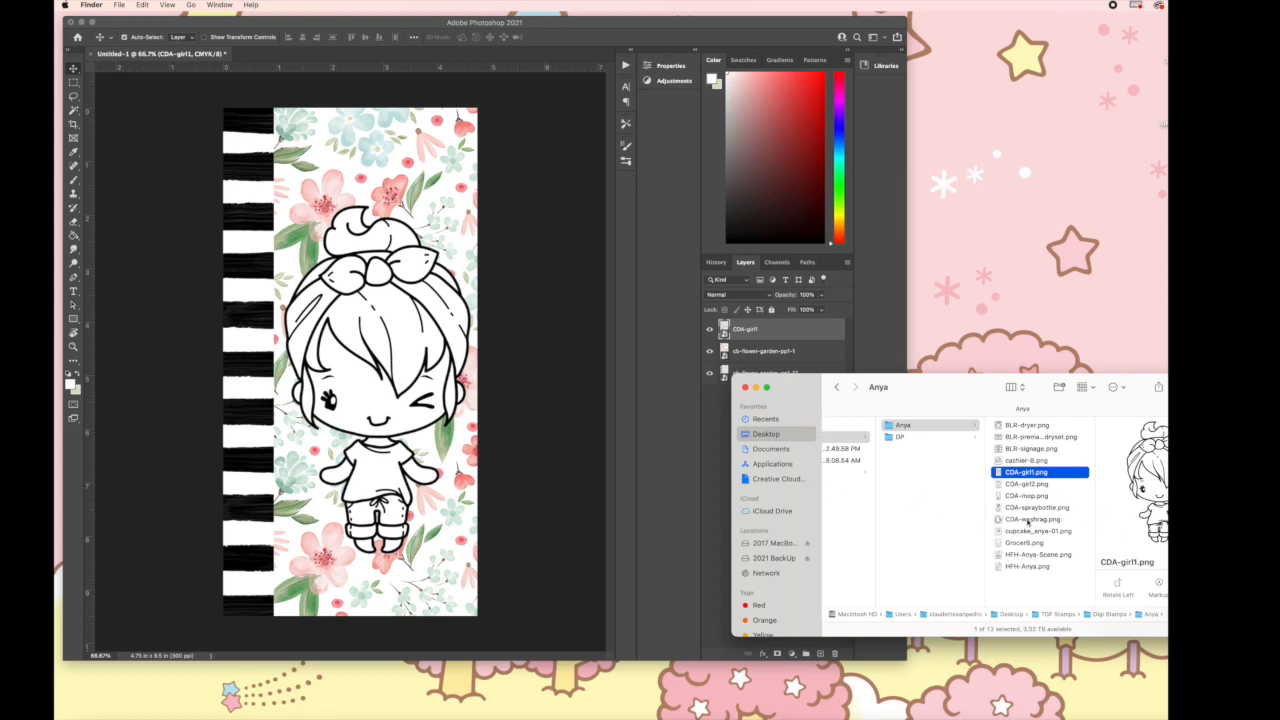
left_click(1043, 485)
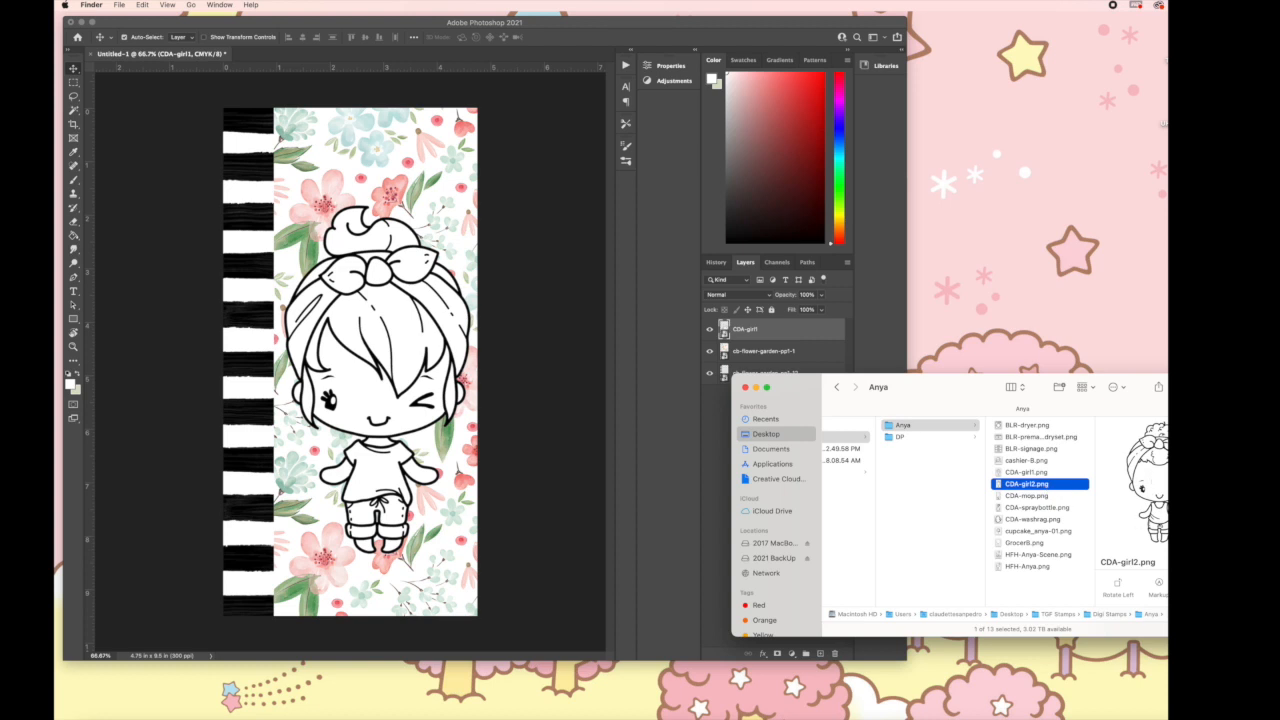
left_click(1034, 472)
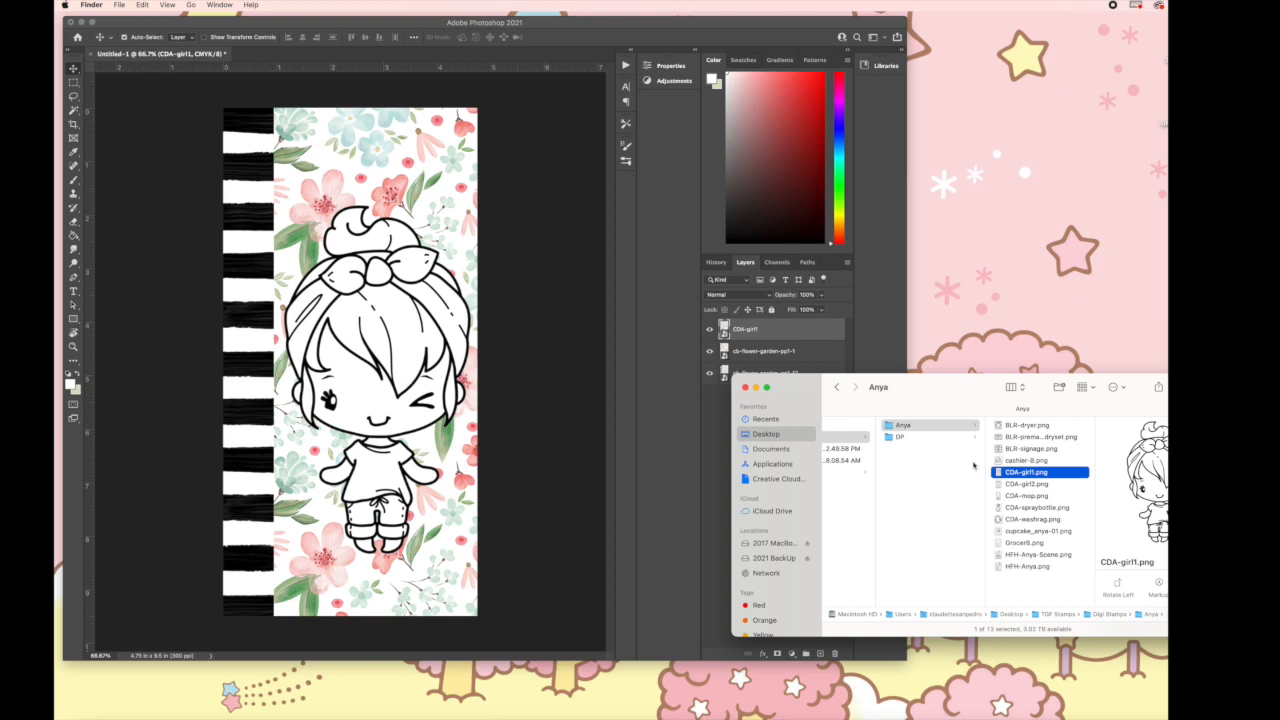
left_click(478, 380)
left_click_drag(818, 332, 835, 654)
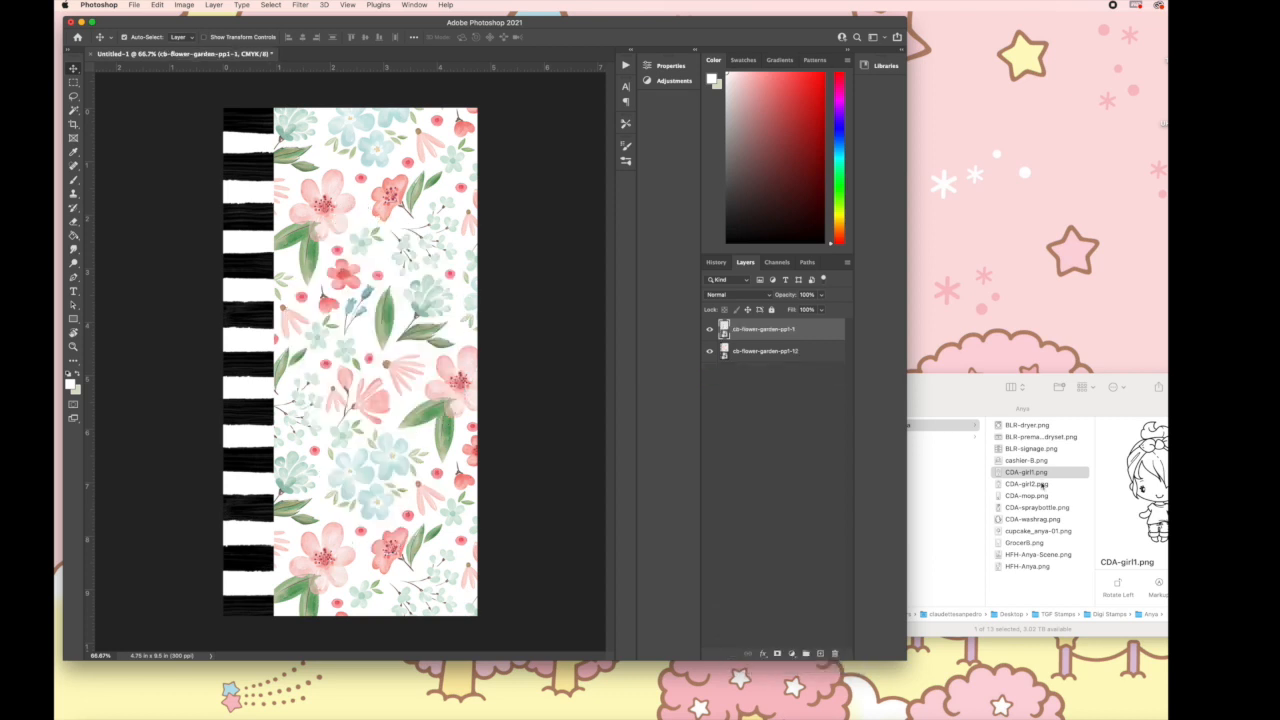
Place the stamp image CDA-girl2.png from the Anya folder in Finder into the Photoshop document
left_click(1043, 485)
left_click_drag(1045, 488, 445, 412)
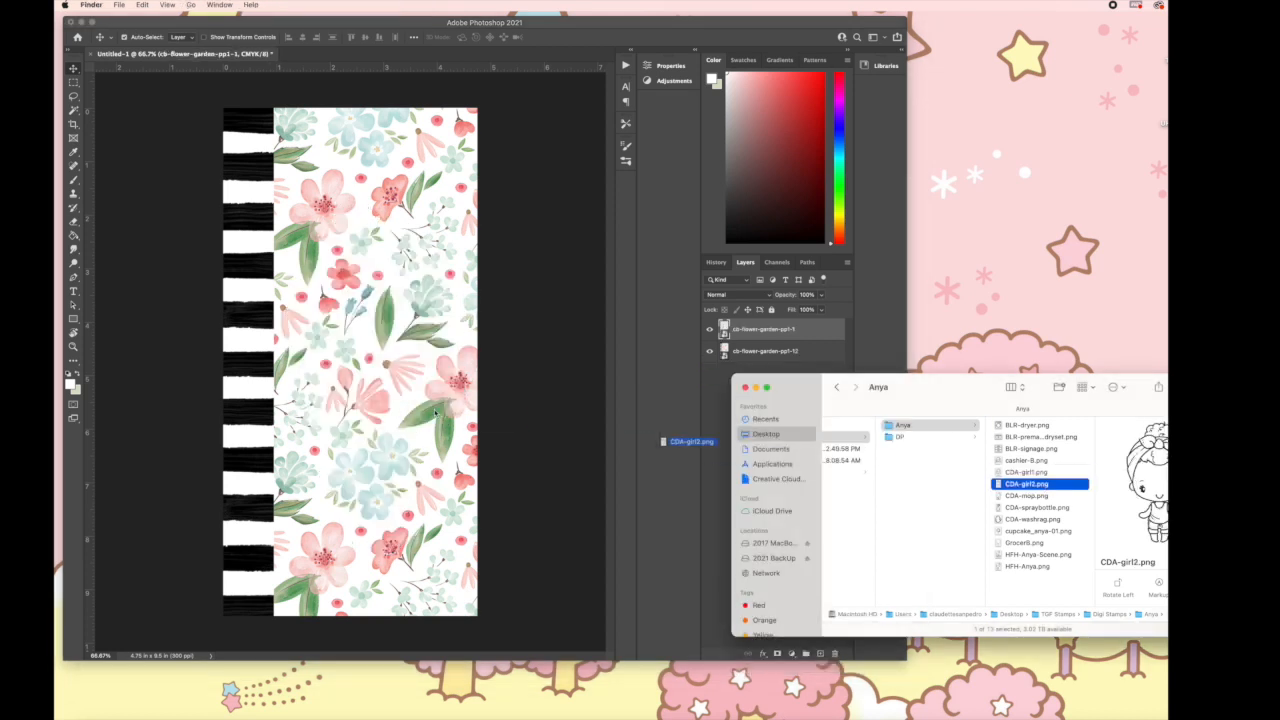
left_click_drag(1001, 486, 362, 387)
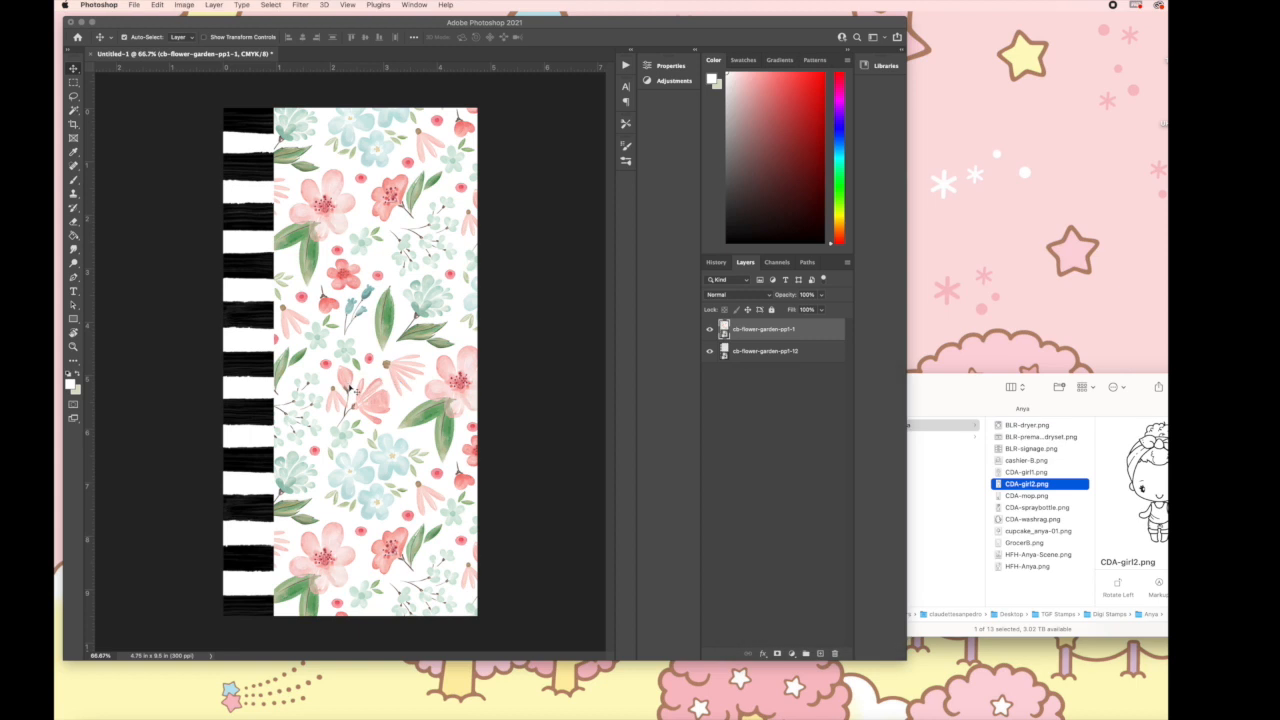
Enlarge the CDA-girl2 stamp to span nearly the full width of the floral area and center it there
left_click_drag(405, 270, 460, 158)
left_click_drag(299, 458, 242, 555)
left_click_drag(372, 403, 393, 412)
left_click_drag(481, 167, 463, 196)
left_click_drag(401, 315, 415, 326)
key("Return")
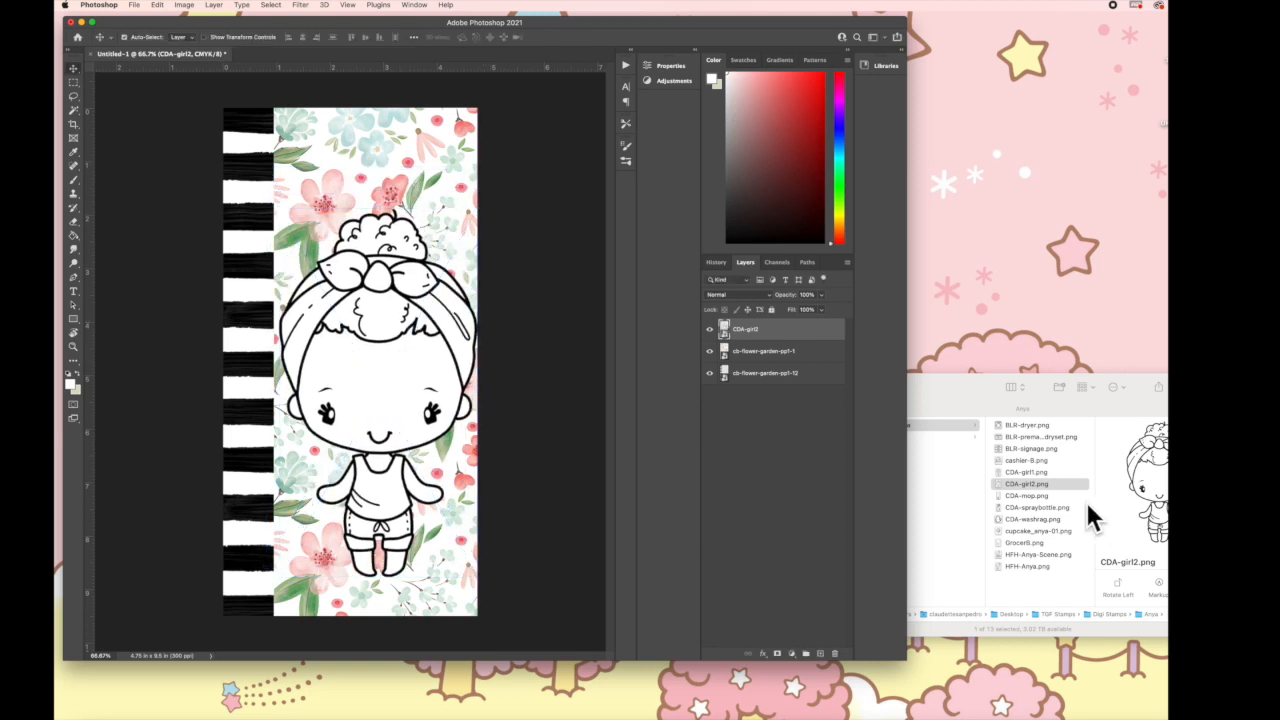
Place CDA-spraybottle.png from the Anya folder and position it at the girl's hand farther from the striped strip
left_click(1031, 502)
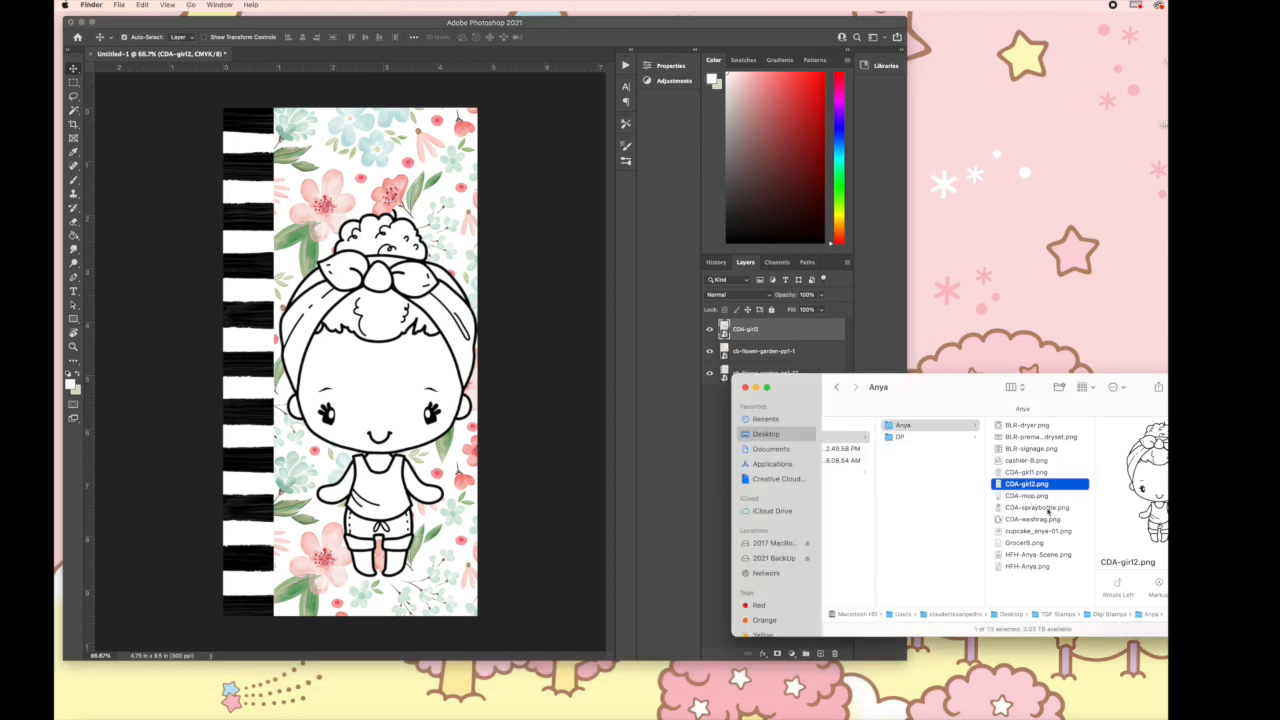
left_click(1040, 508)
mouse_move(1040, 518)
left_mouse_down()
mouse_move(850, 470)
mouse_move(430, 425)
mouse_move(350, 360)
left_mouse_up()
left_click_drag(380, 327, 382, 325)
mouse_move(354, 375)
left_mouse_down()
mouse_move(436, 524)
mouse_move(442, 508)
mouse_move(437, 521)
left_mouse_up()
key("Return")
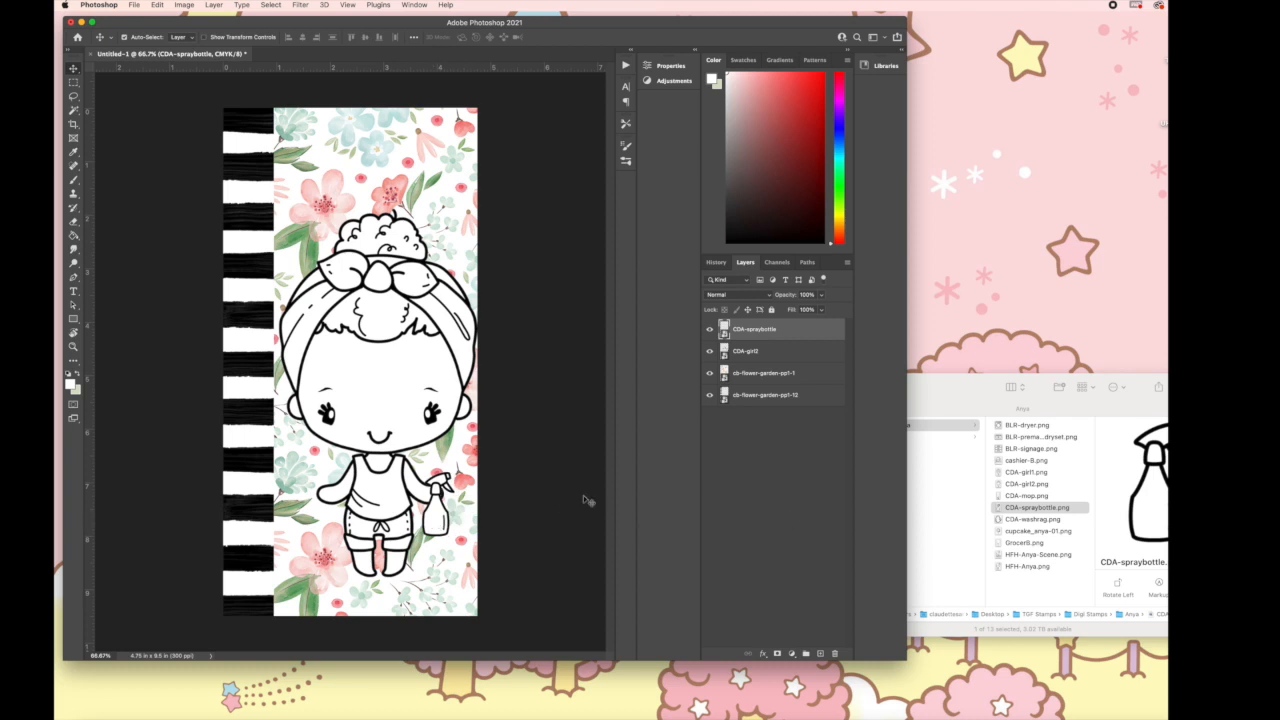
Nudge the spray bottle slightly to the right in small increments to line it up with the girl's hand
key("Right")
key("Right")
key("Right")
key("Right")
key("Right")
key("Right")
key("Right")
key("Right")
key("Right")
key("Right")
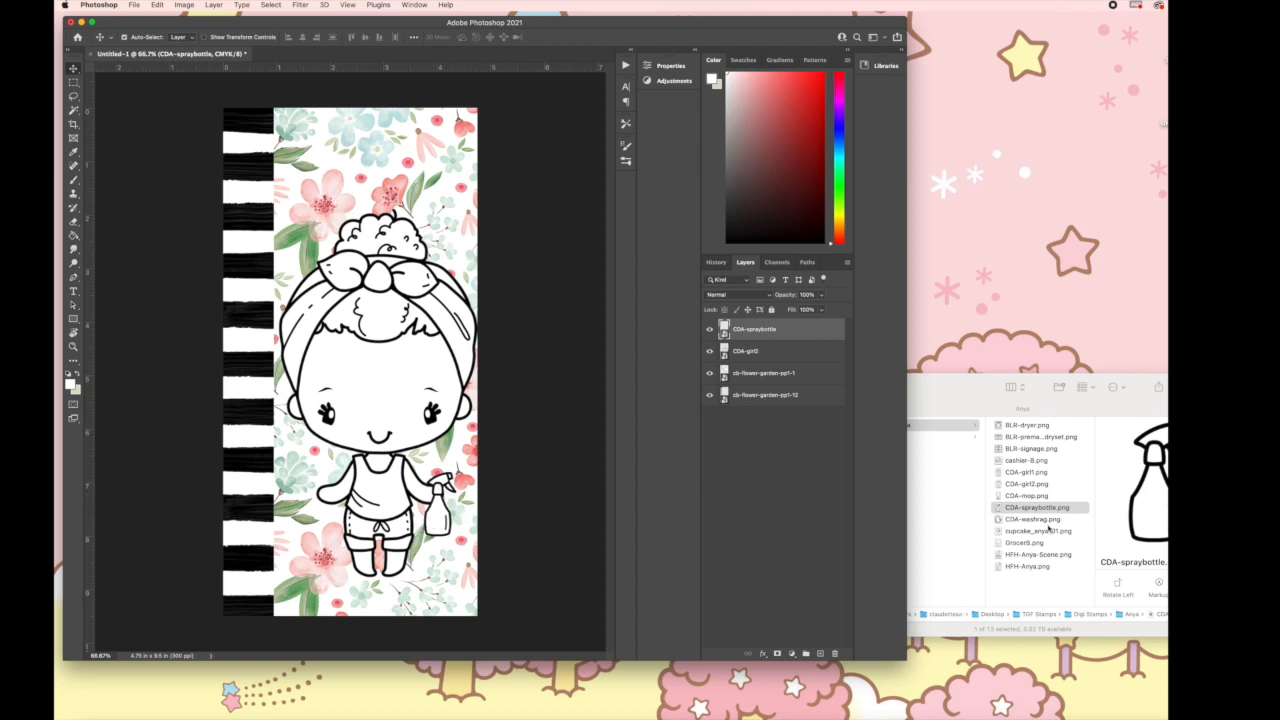
Try placing CDA-washrag.png over the girl's free hand, and delete its layer
left_click(1049, 527)
left_click(1049, 525)
left_click_drag(1033, 527, 384, 397)
left_click_drag(355, 356, 328, 497)
key("Return")
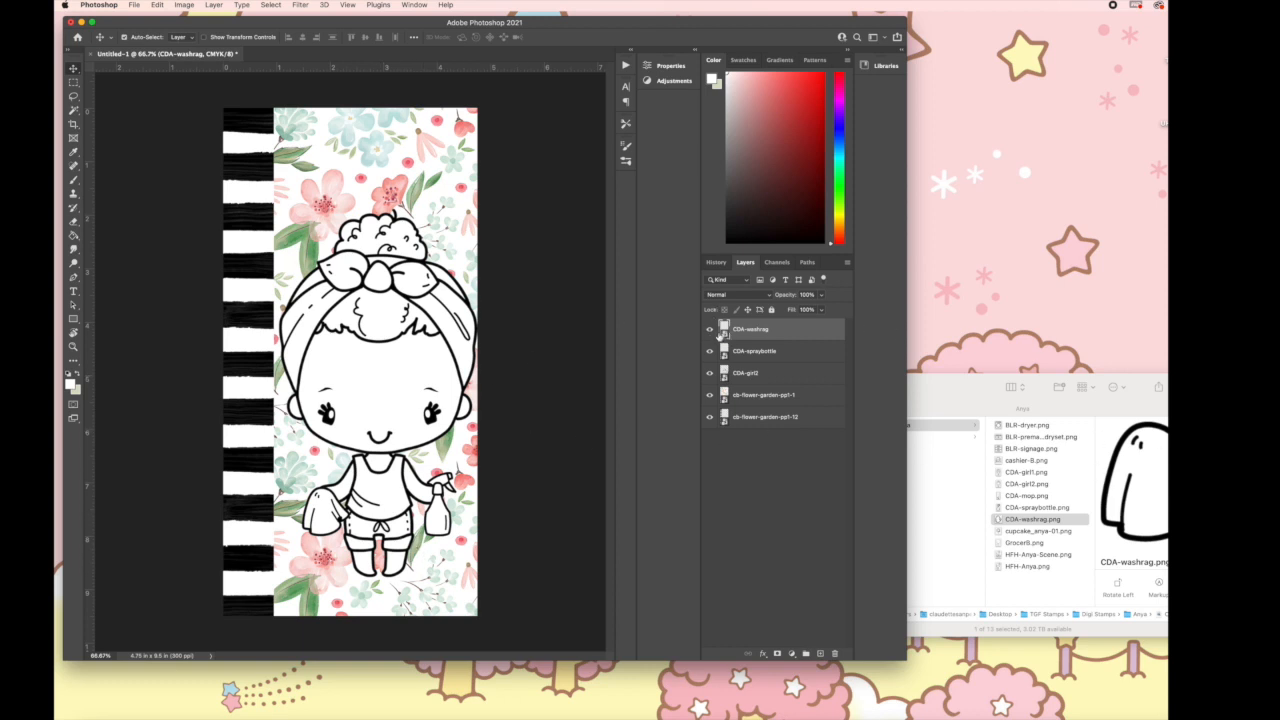
mouse_move(738, 333)
left_mouse_down()
mouse_move(740, 522)
mouse_move(800, 642)
mouse_move(835, 653)
left_mouse_up()
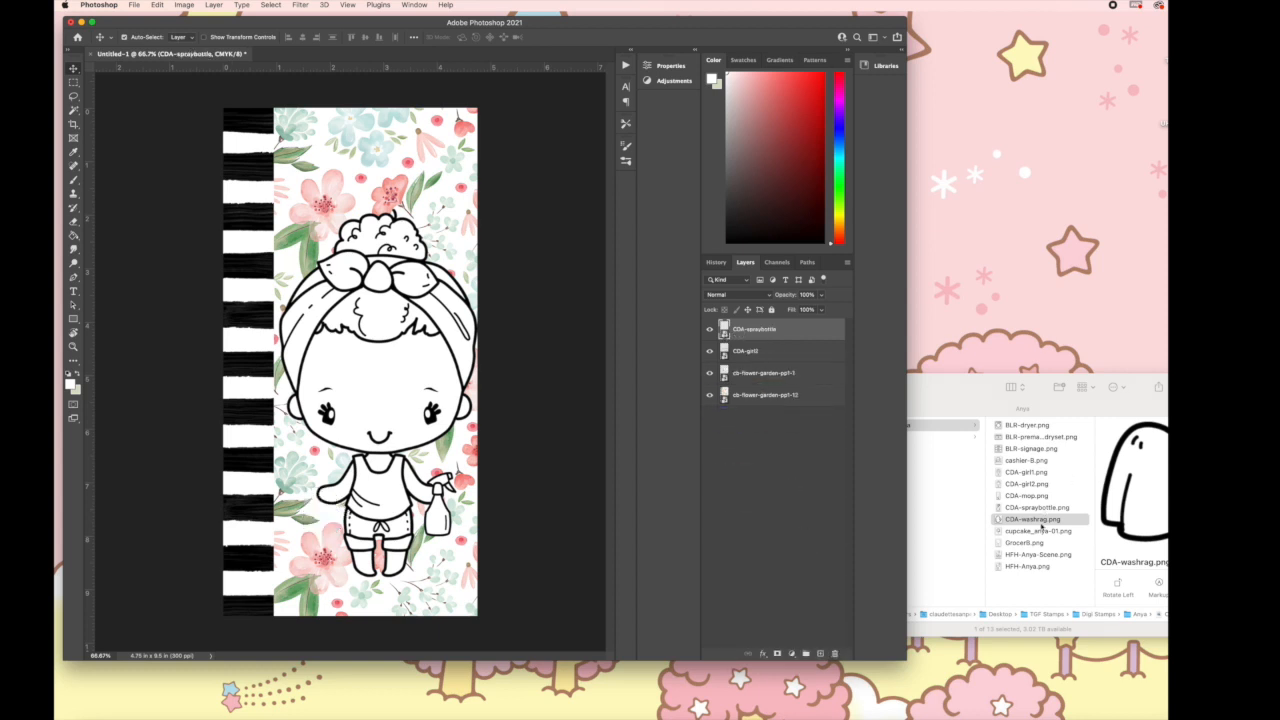
Open CDA-washrag.png from the Anya folder as its own Photoshop document and detach it into a floating window
left_click(1043, 522)
right_click(1043, 522)
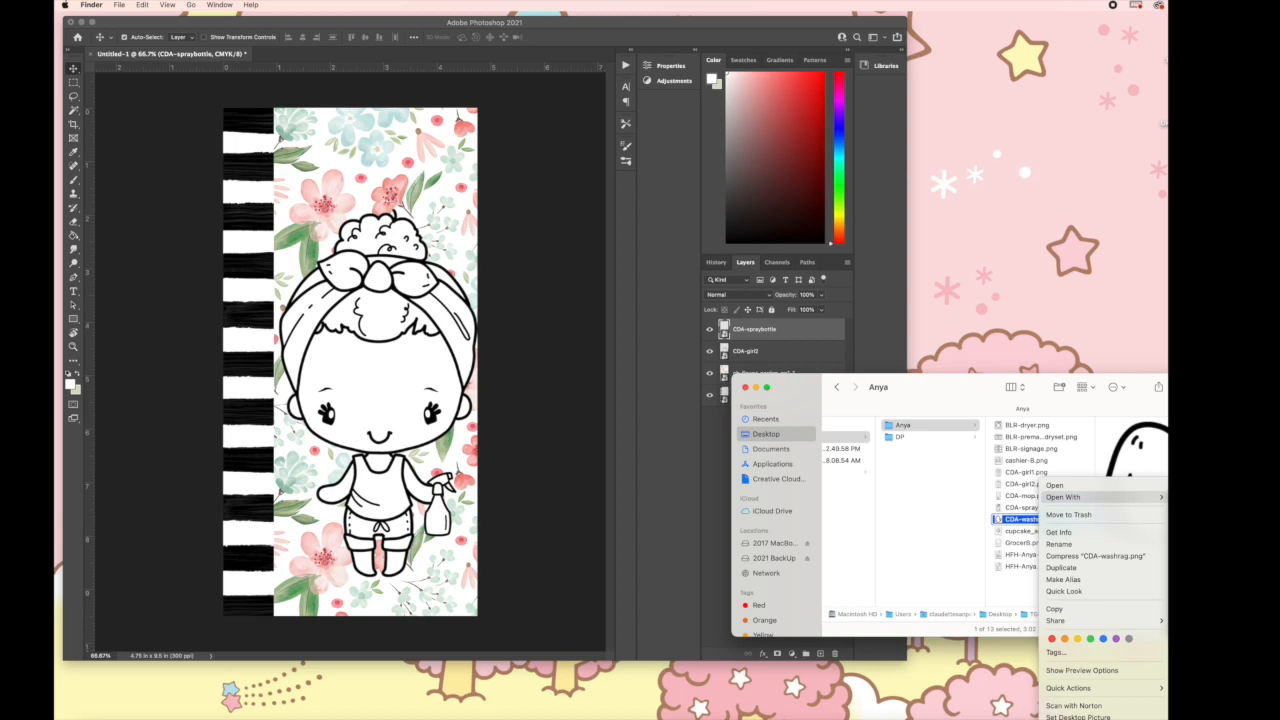
left_click(1215, 521)
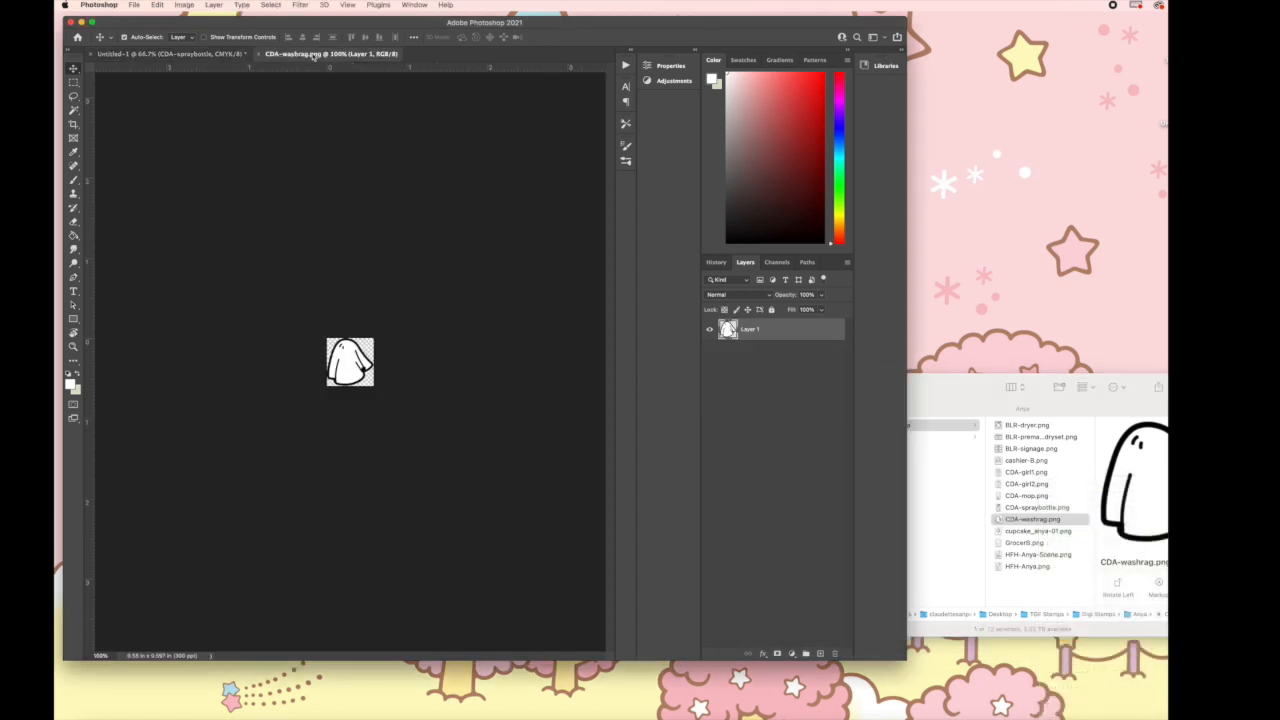
left_click_drag(298, 55, 752, 67)
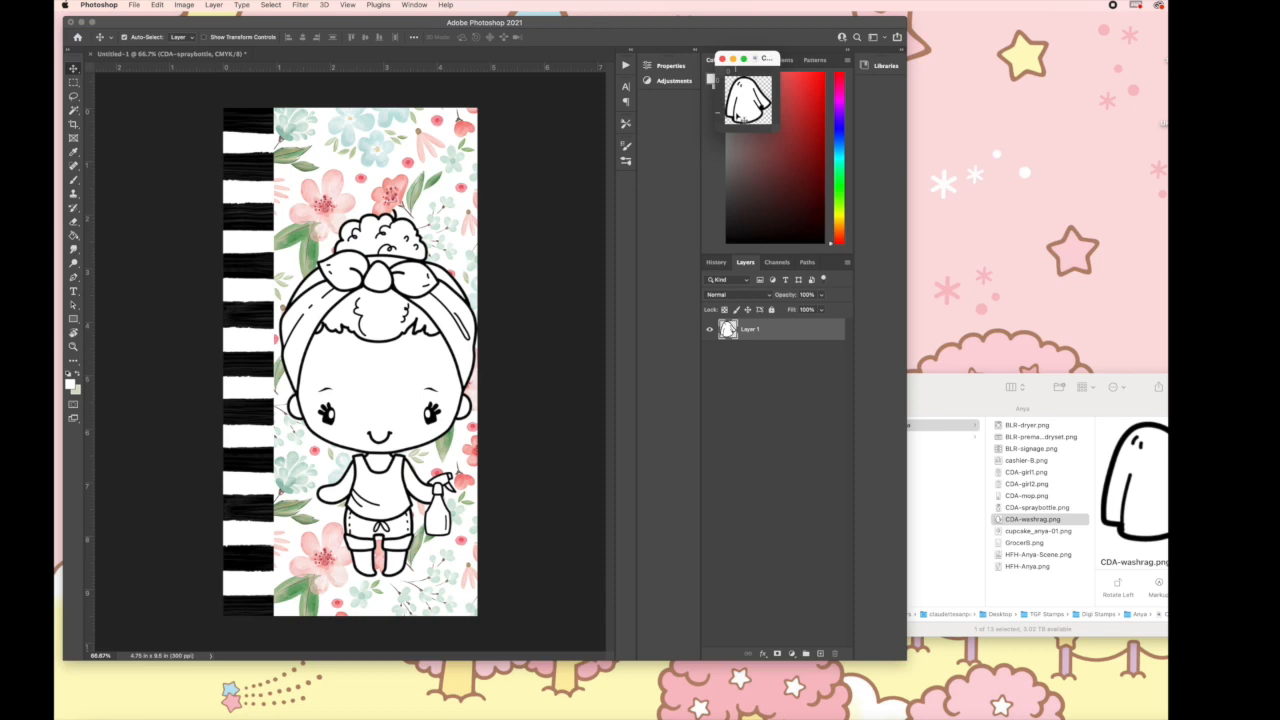
Copy the washrag layer into the card document and fit it over the girl's free hand with Free Transform
left_click_drag(742, 118, 610, 125)
left_click_drag(328, 464, 328, 497)
key("super+t")
key("Return")
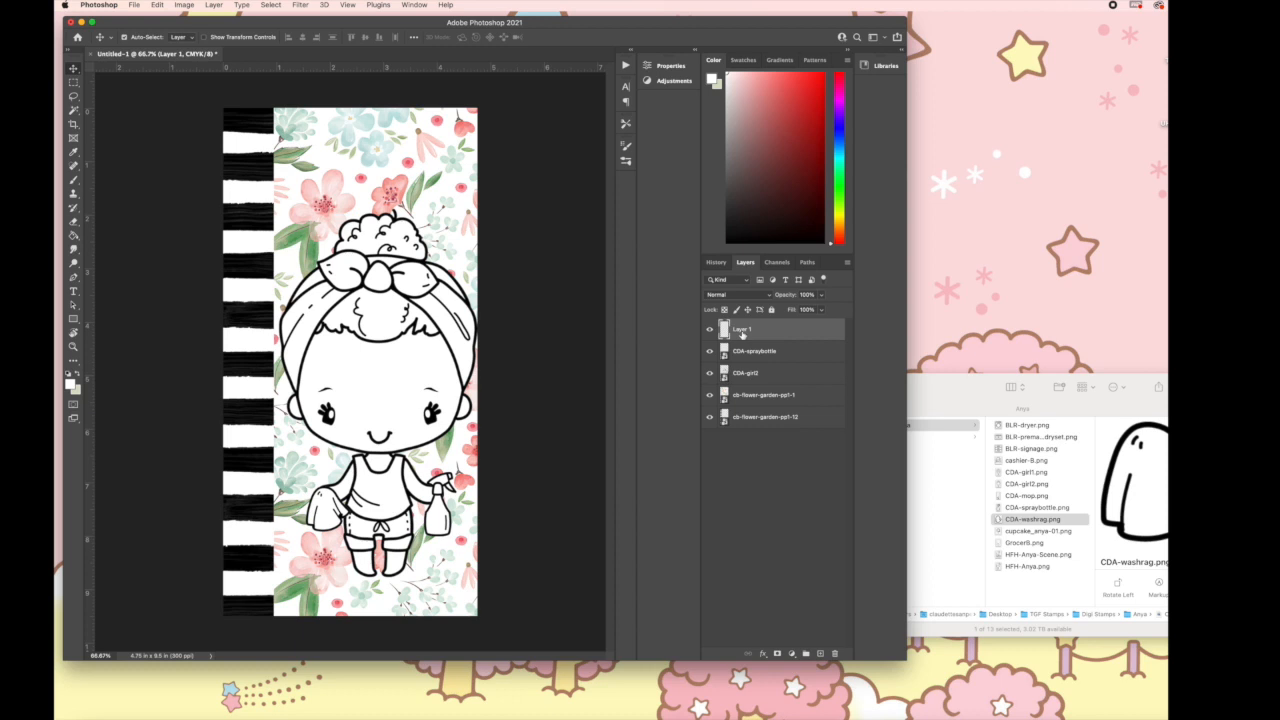
Rename the washrag's layer as rag
type("rag")
key("Return")
left_click(928, 406)
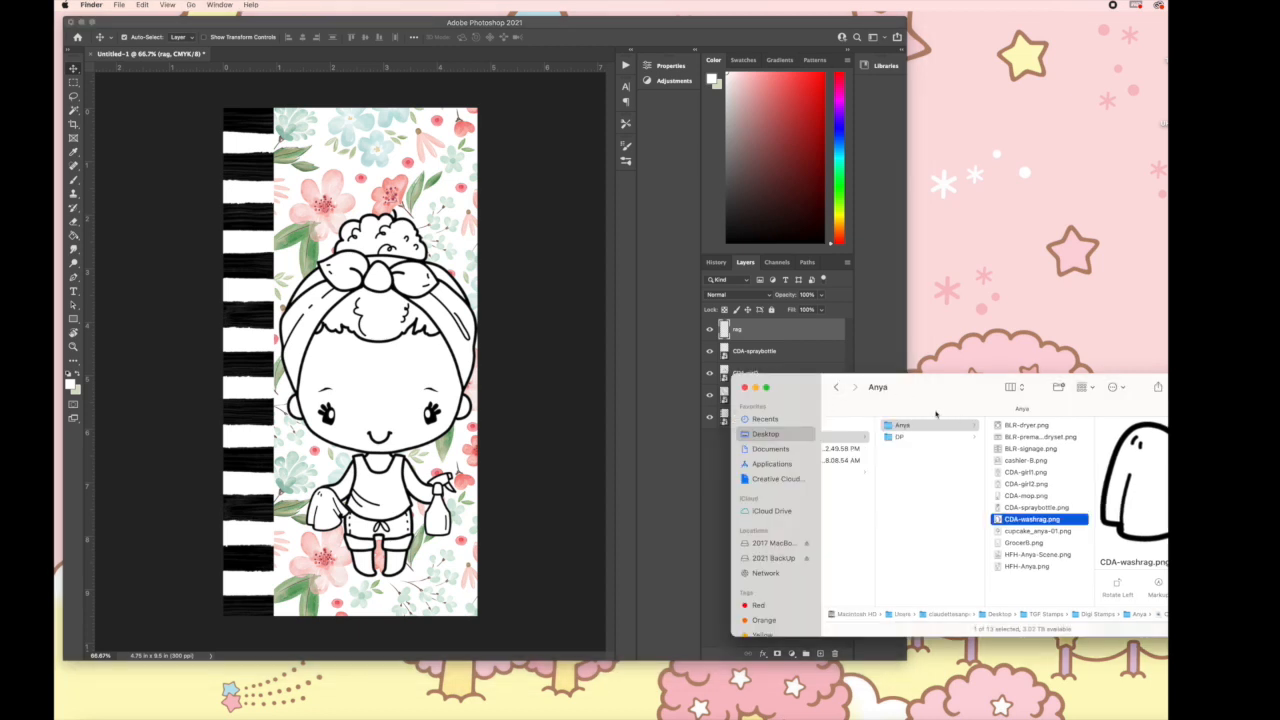
left_click(855, 372)
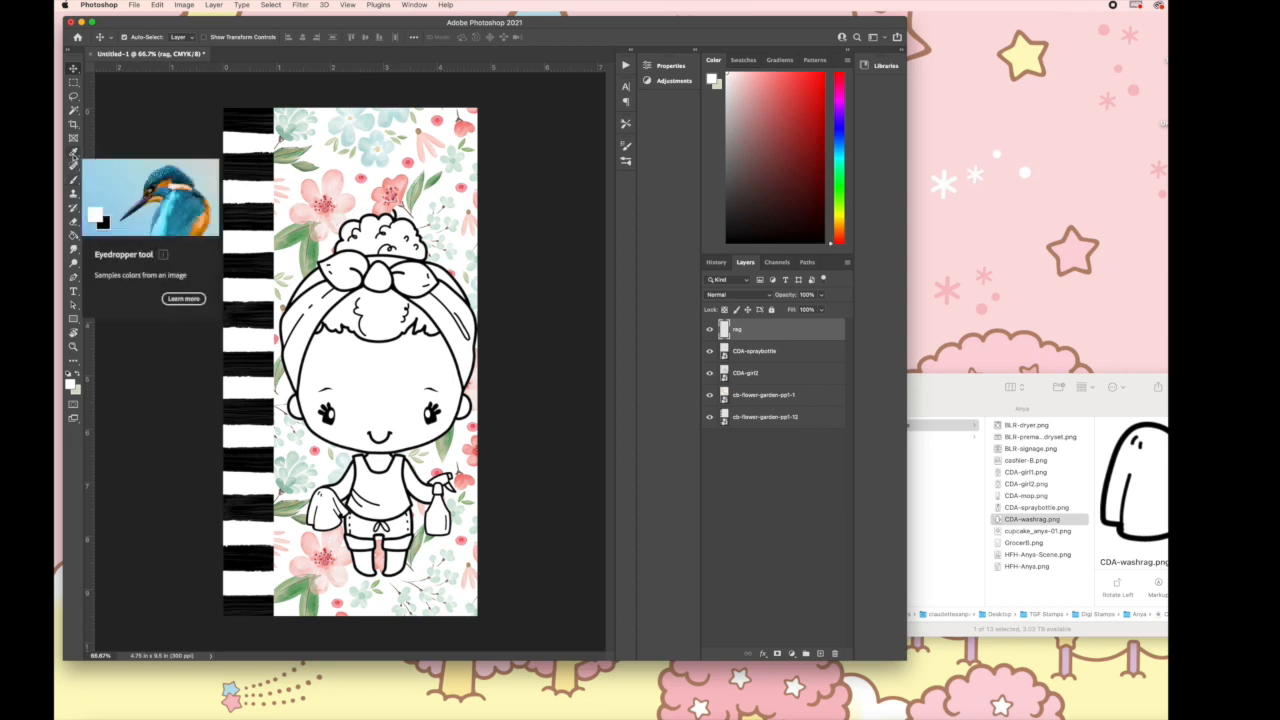
Fill the washrag with a light green sampled from the leaves of the floral paper, using the Paint Bucket
left_click(74, 154)
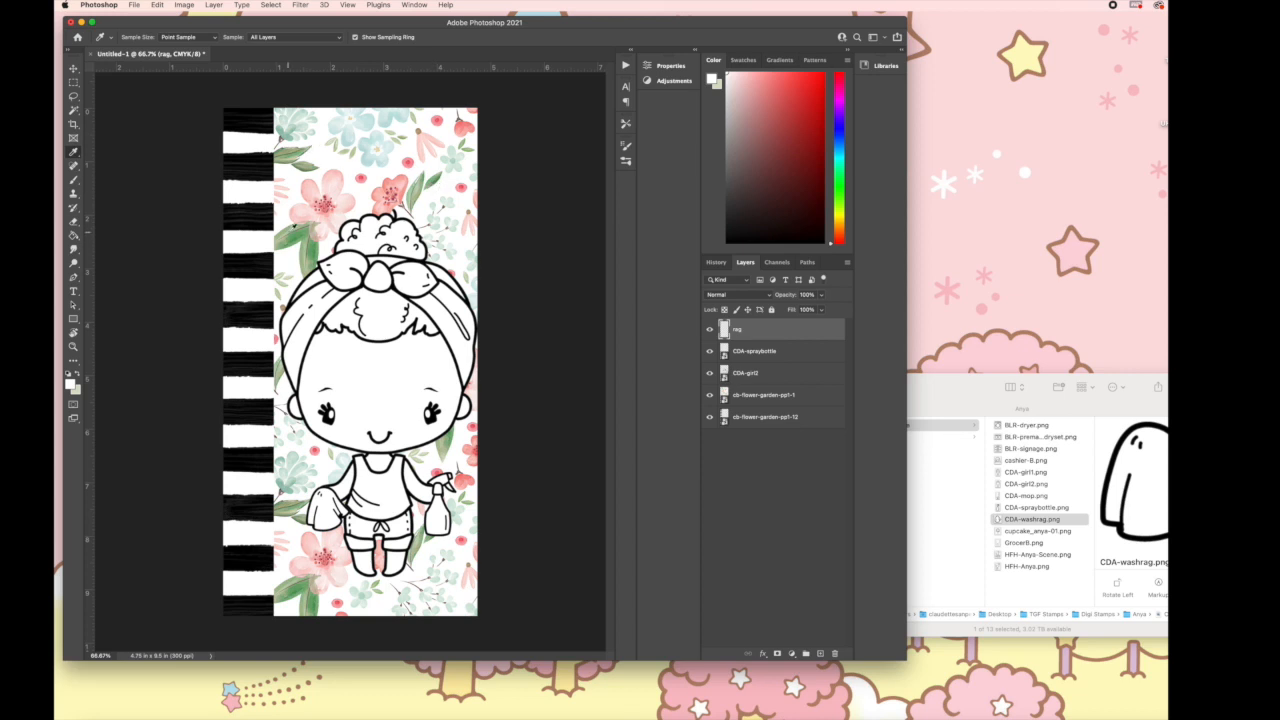
left_click(289, 231)
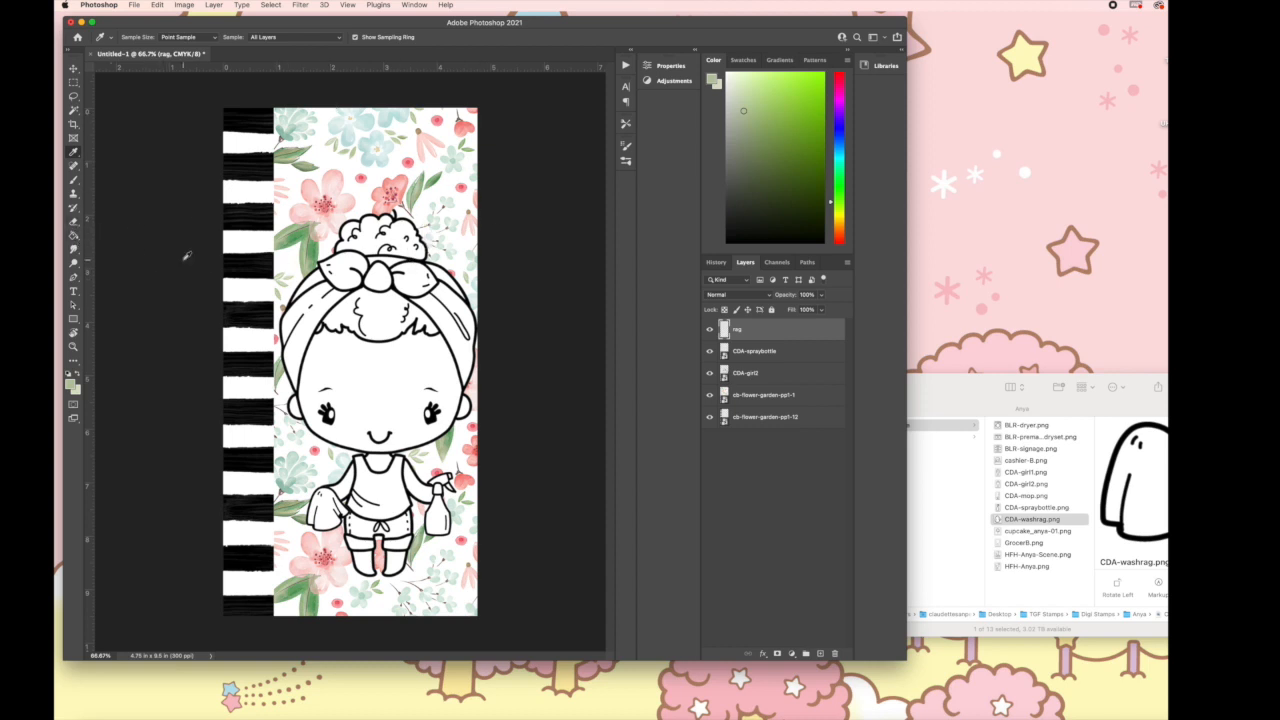
left_click(74, 237)
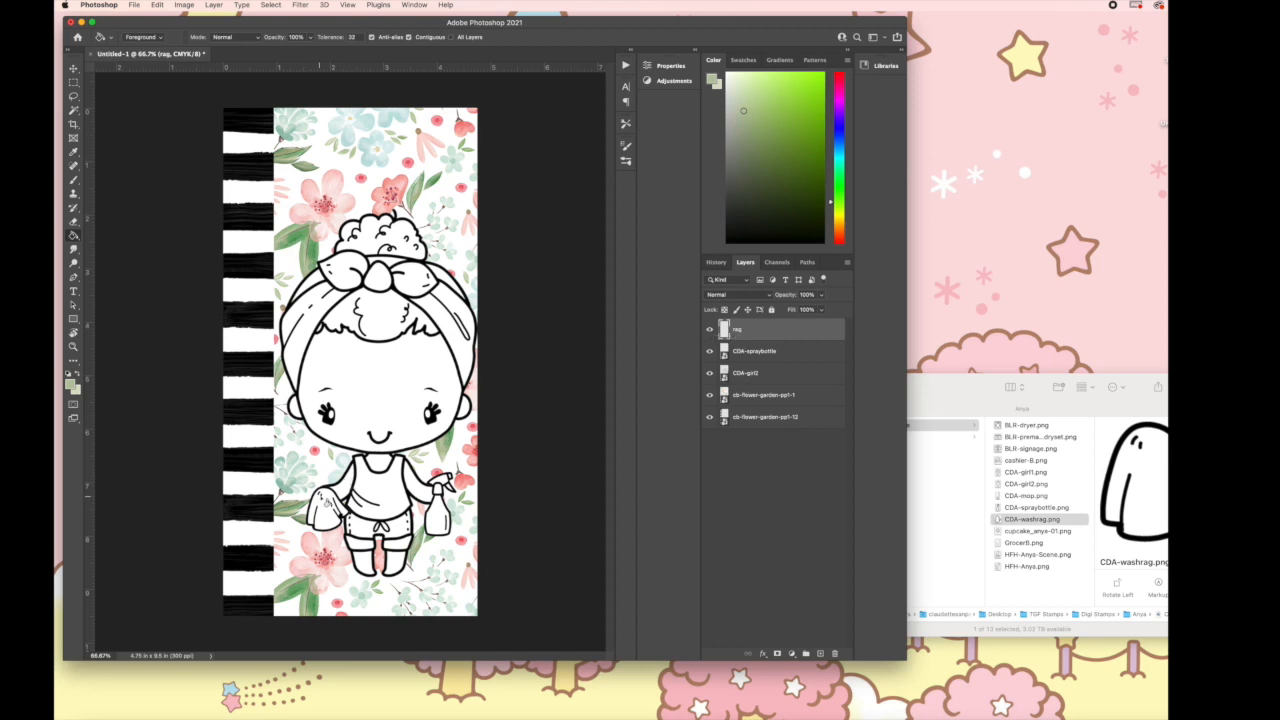
left_click(340, 507)
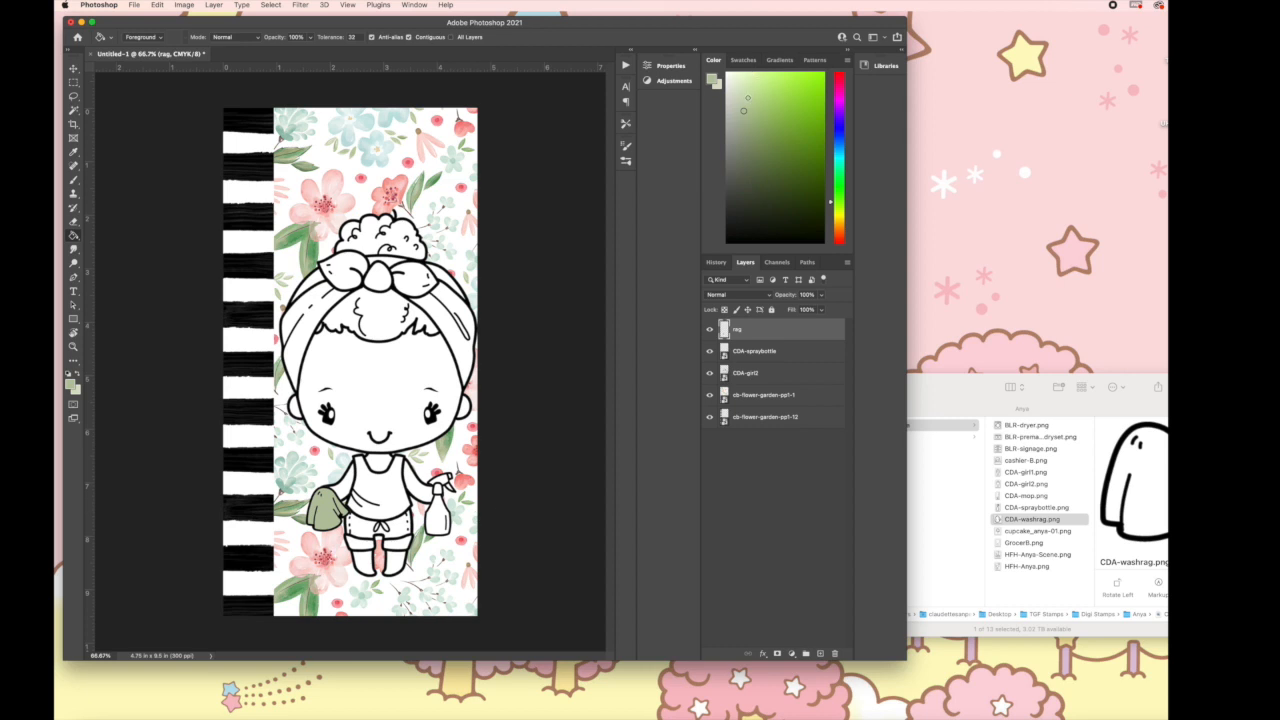
left_click(325, 512)
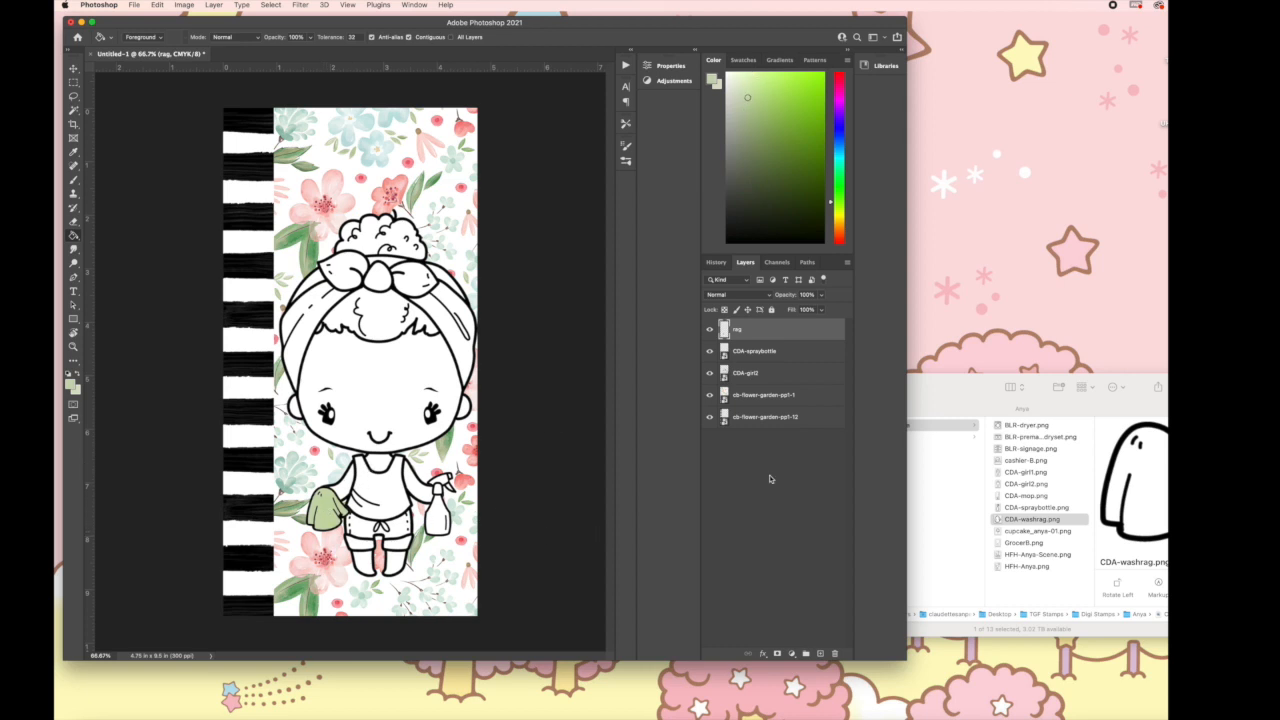
Rasterize the CDA-spraybottle smart object so its layer can be filled with colour
left_click(755, 352)
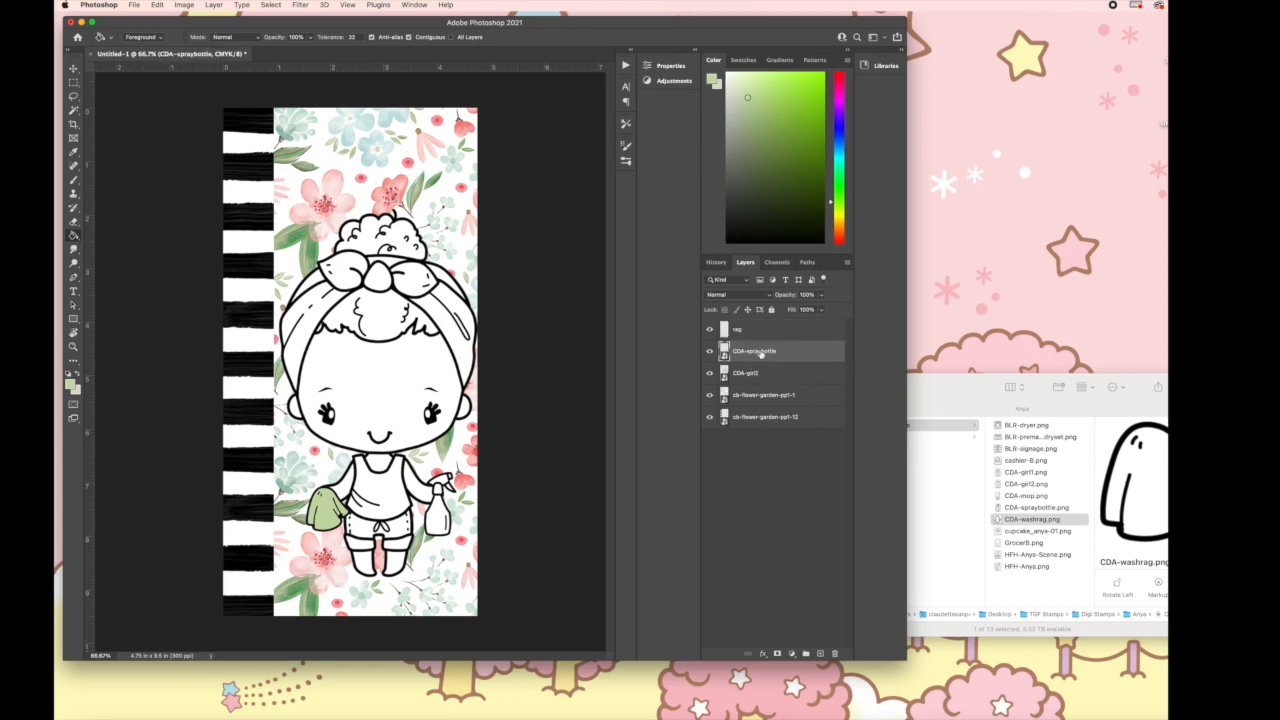
left_click(444, 528)
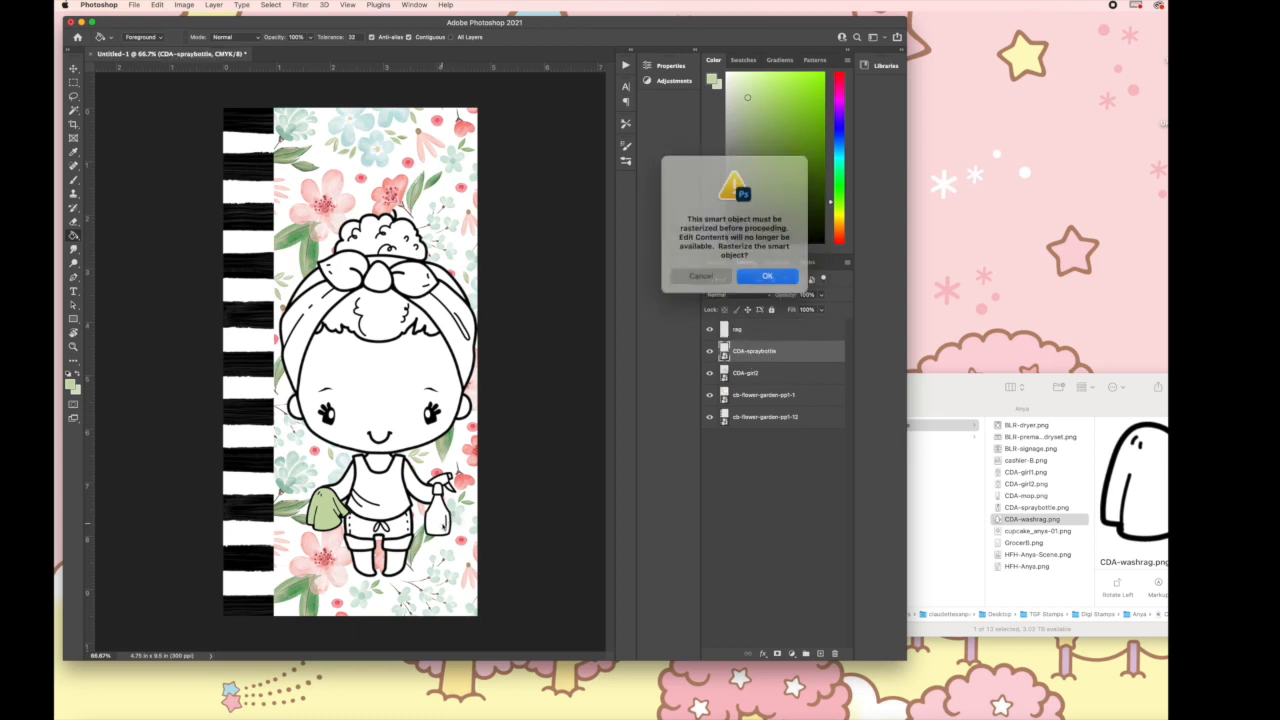
left_click(703, 273)
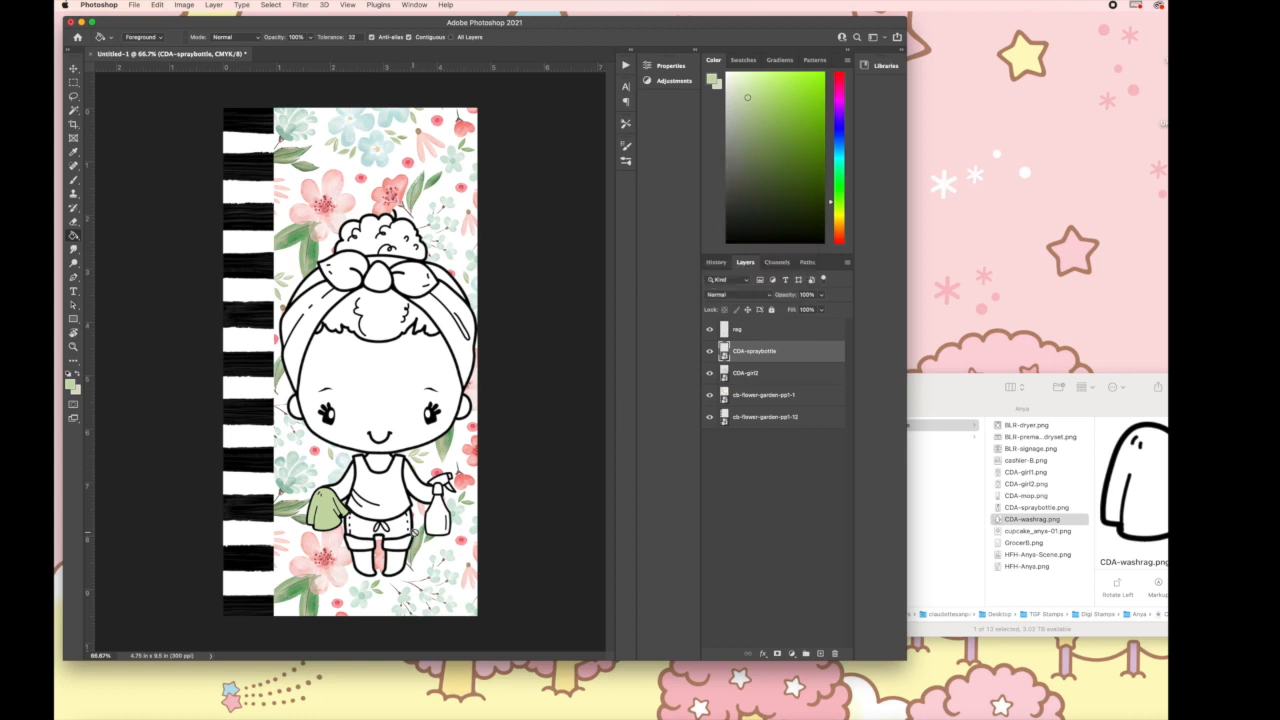
left_click(438, 515)
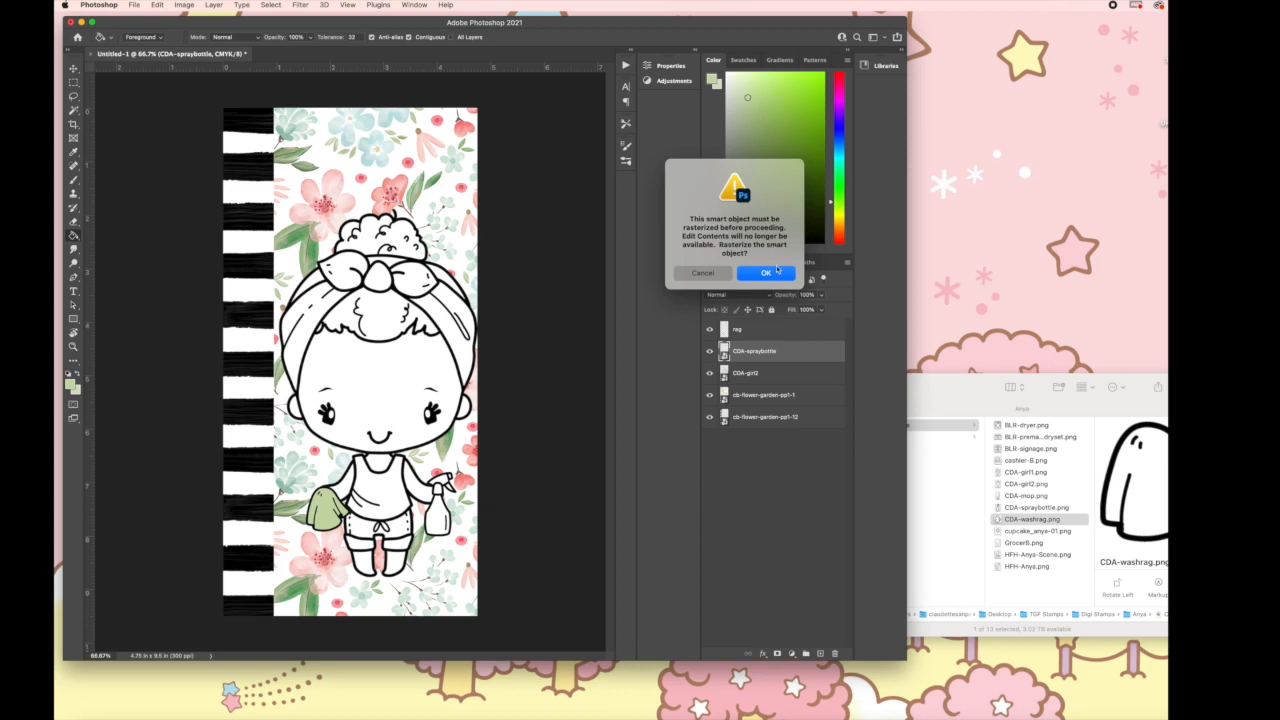
left_click(767, 274)
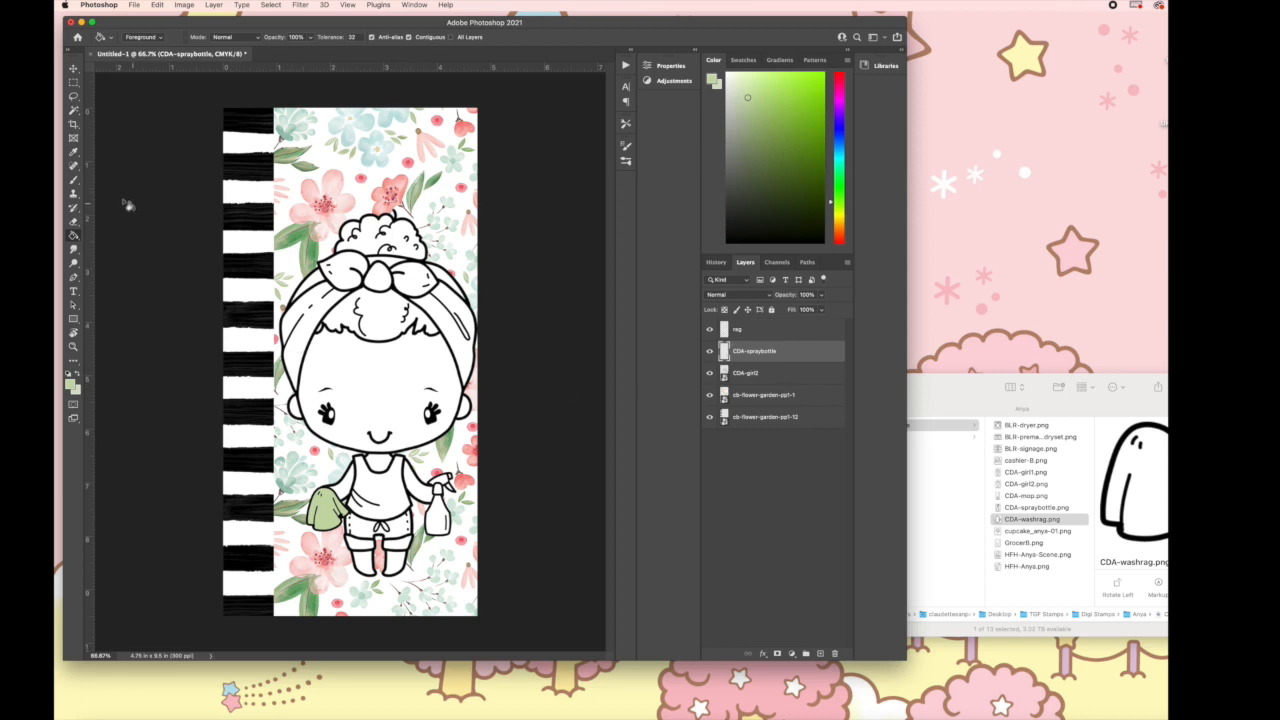
Fill the spray bottle's body with a pale blue-green sampled from the floral paper
left_click(73, 181)
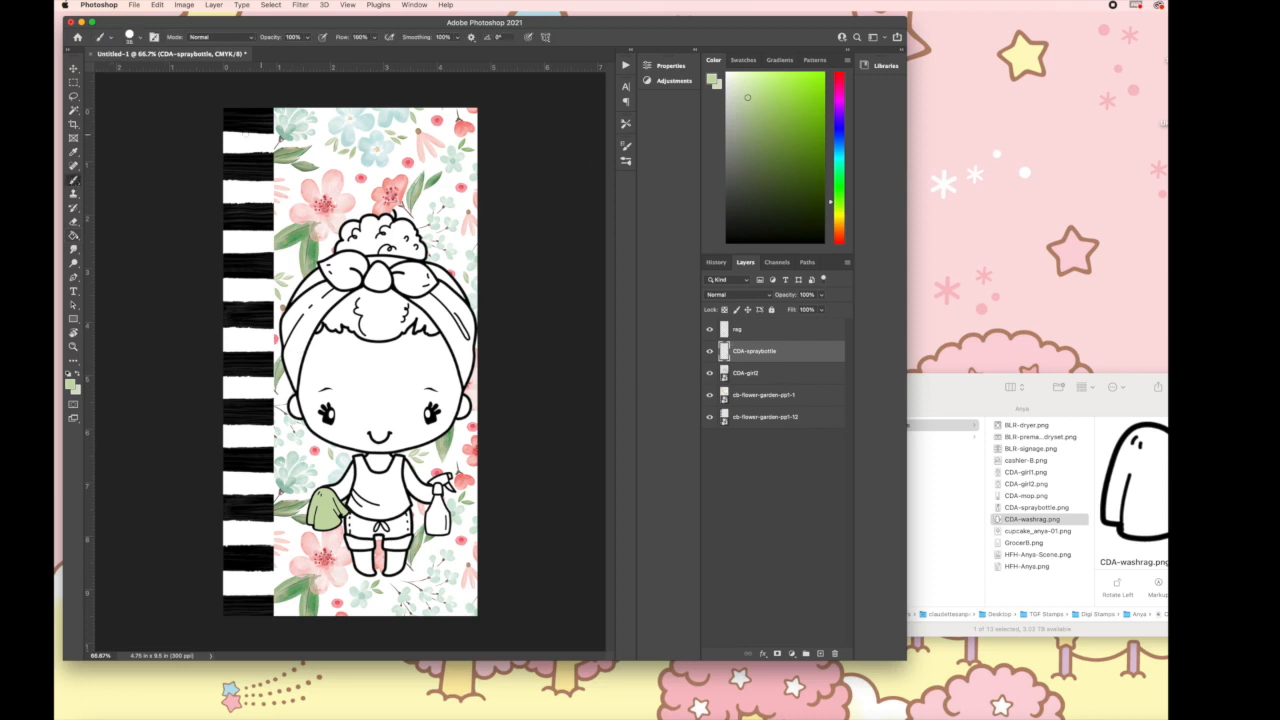
left_click(73, 151)
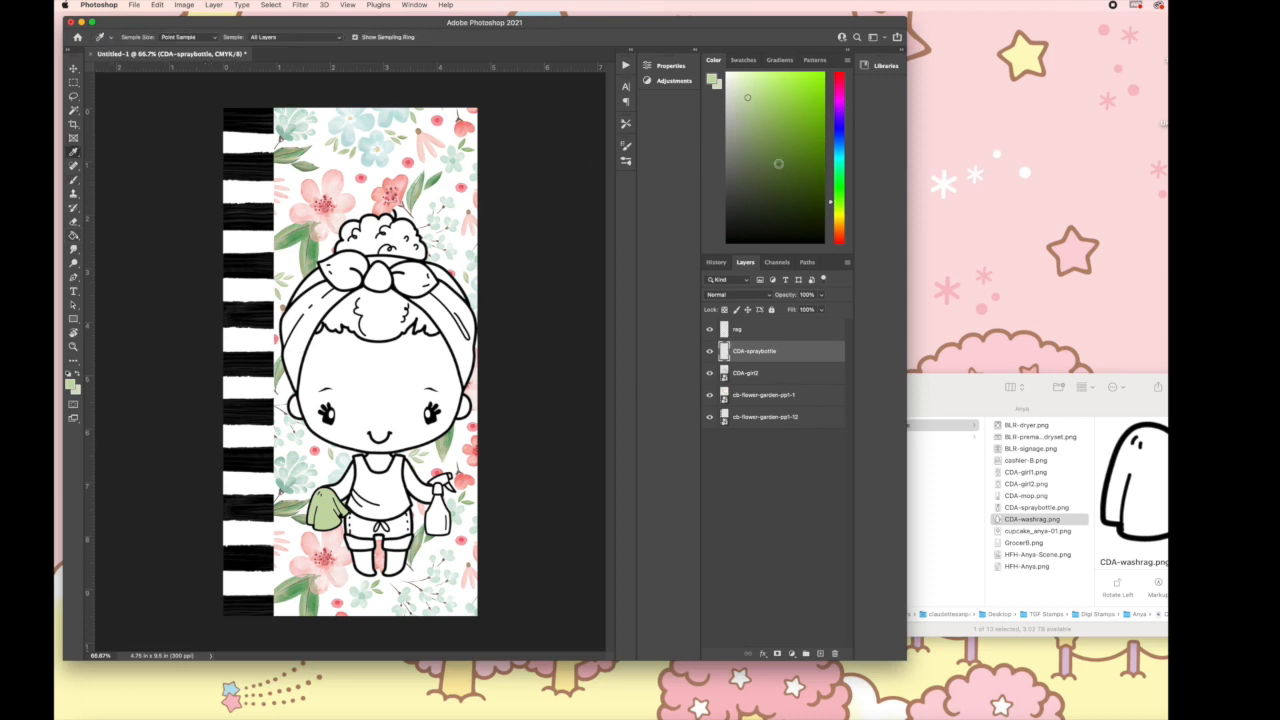
left_click(456, 202)
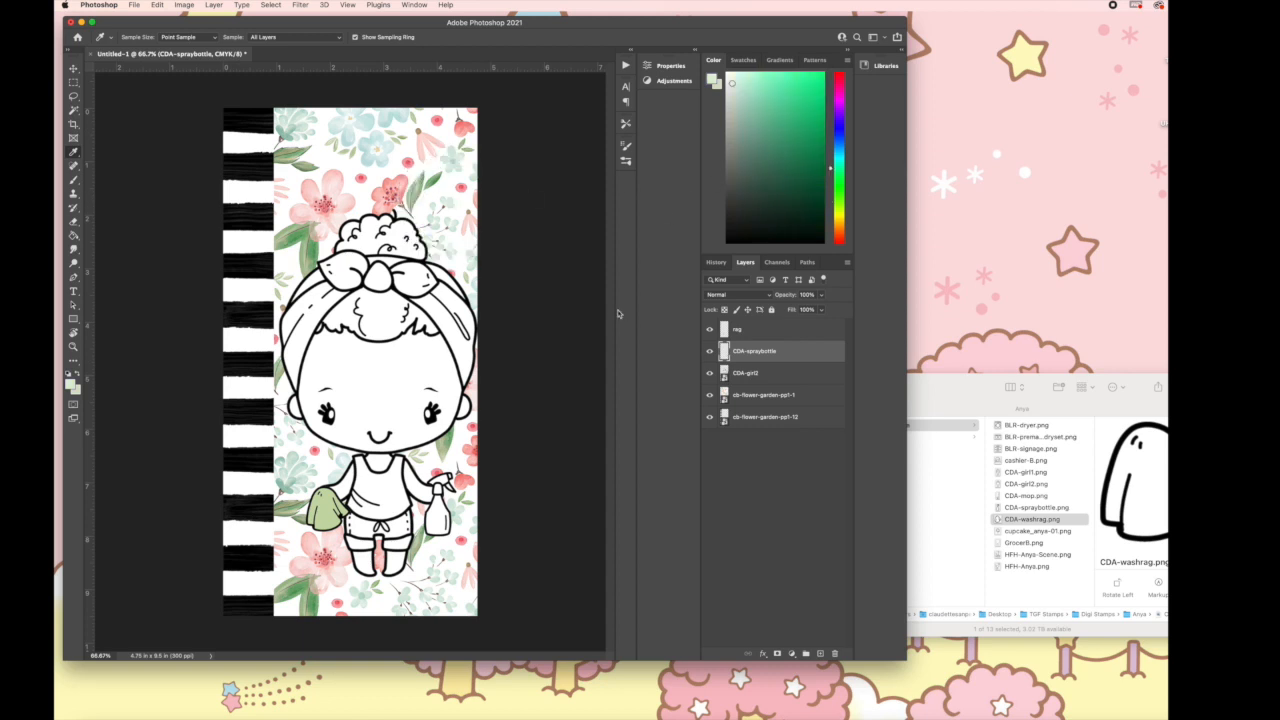
left_click(73, 236)
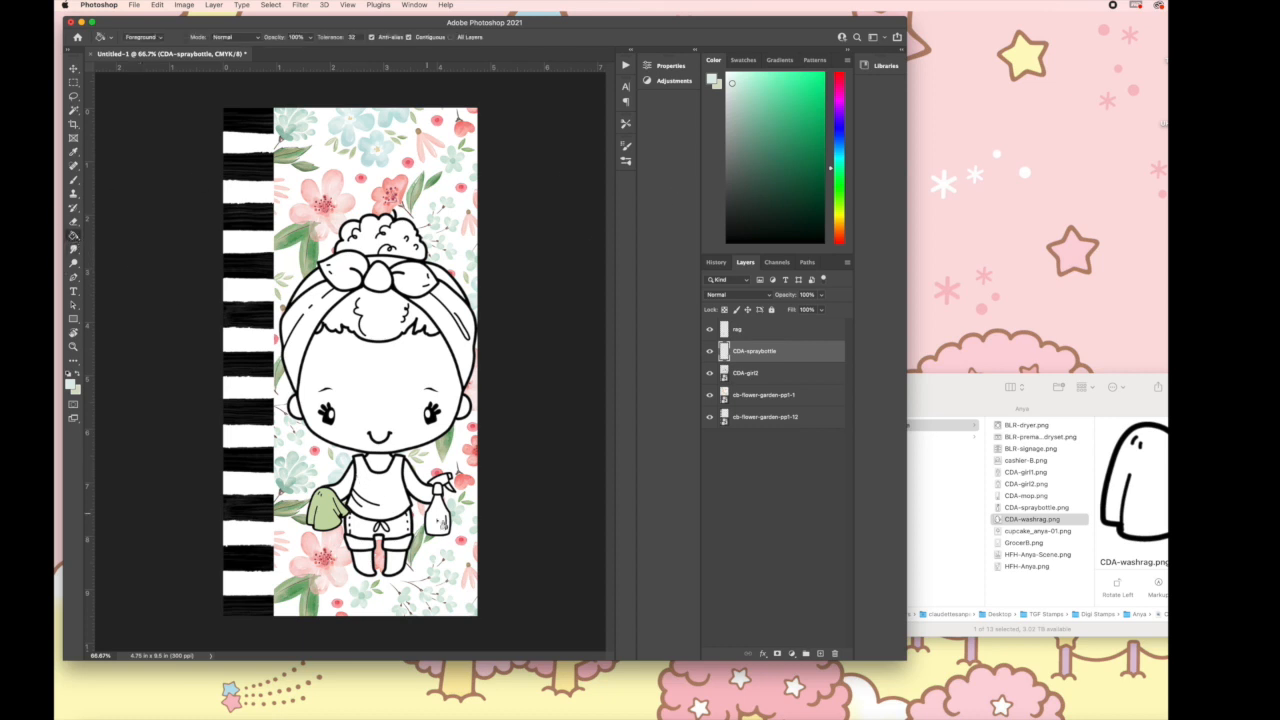
left_click(440, 518)
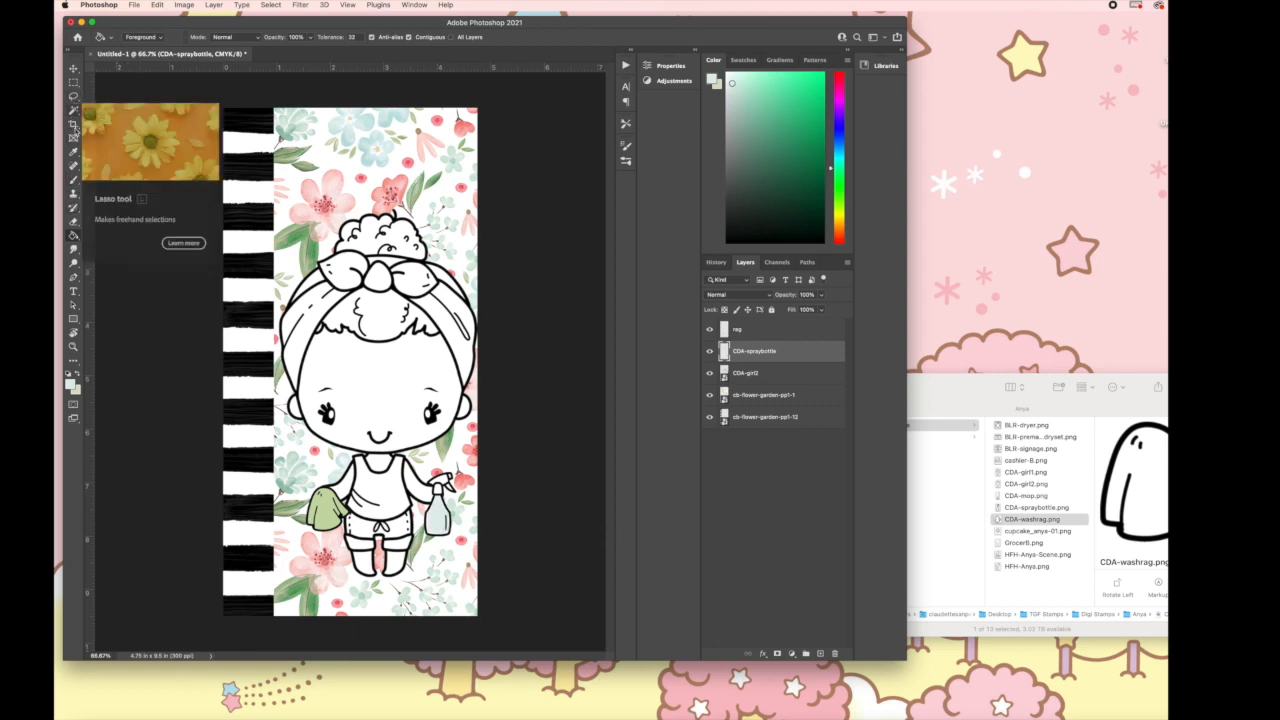
Fill the spray bottle's nozzle with pink sampled from the floral paper, and undo the stray fill of the surrounding layer
left_click(73, 153)
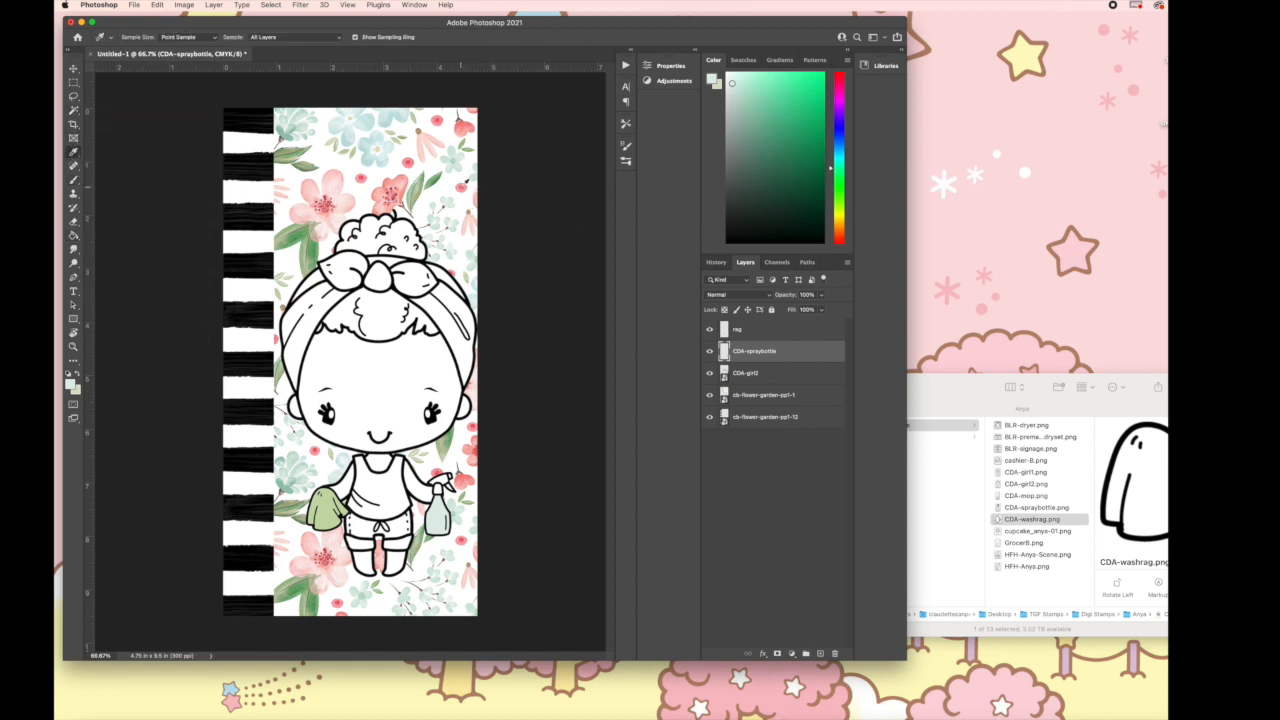
left_click(457, 177)
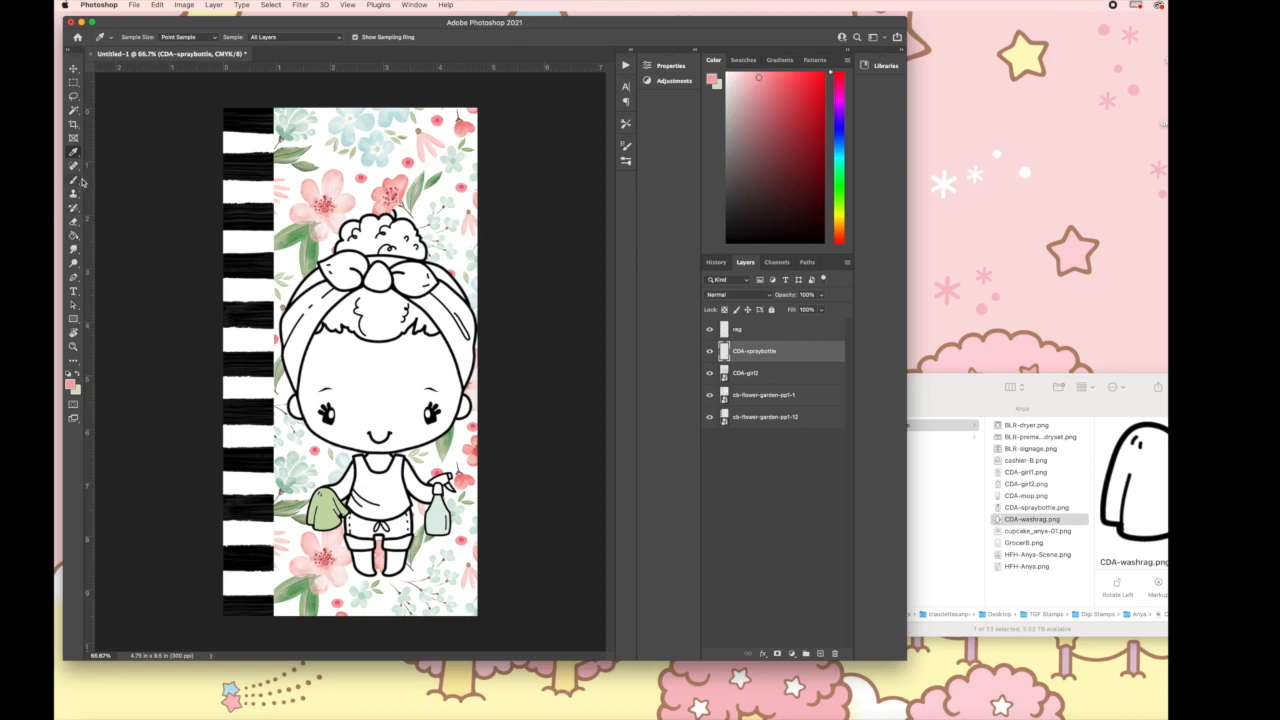
left_click_drag(73, 234, 158, 250)
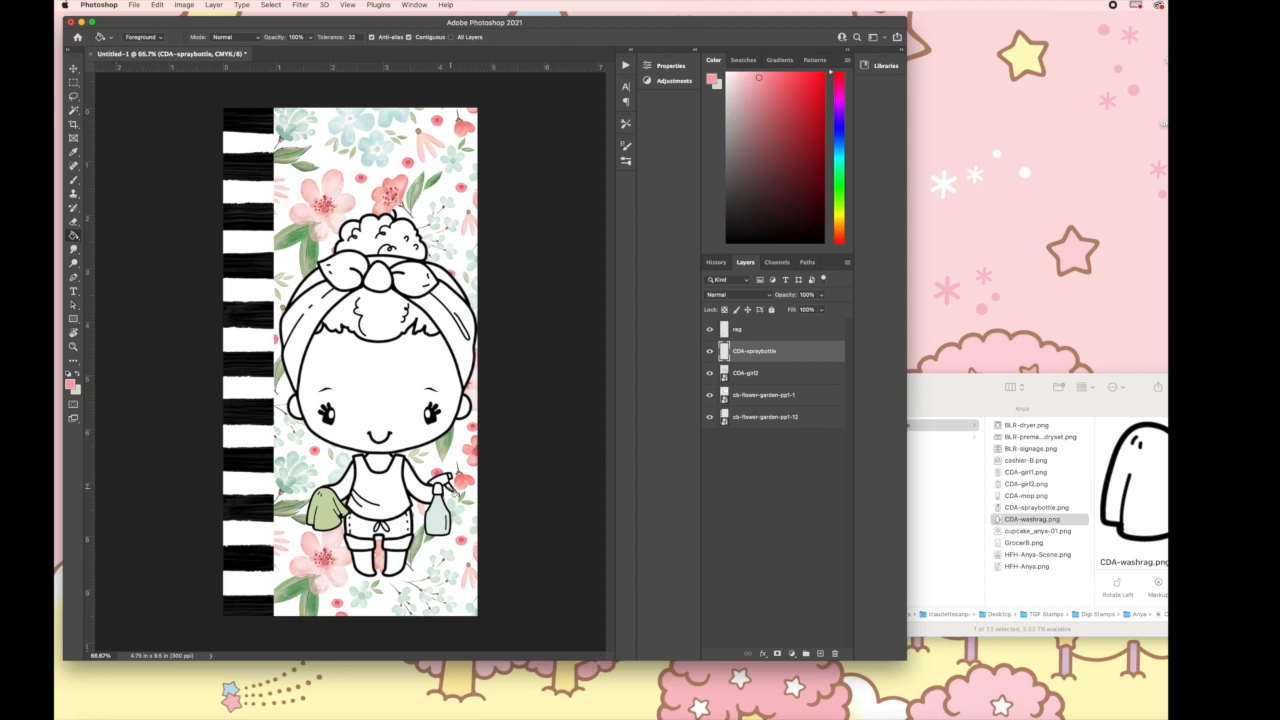
left_click(443, 484)
left_click(463, 462)
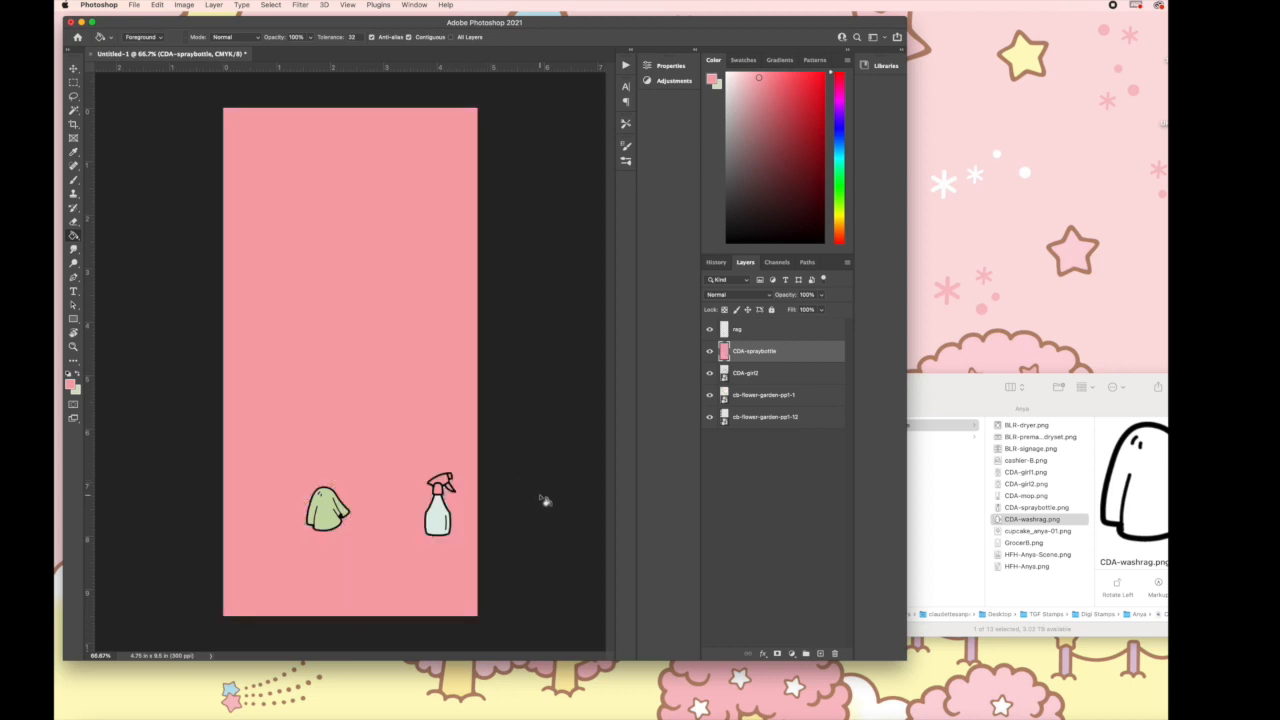
key("super+z")
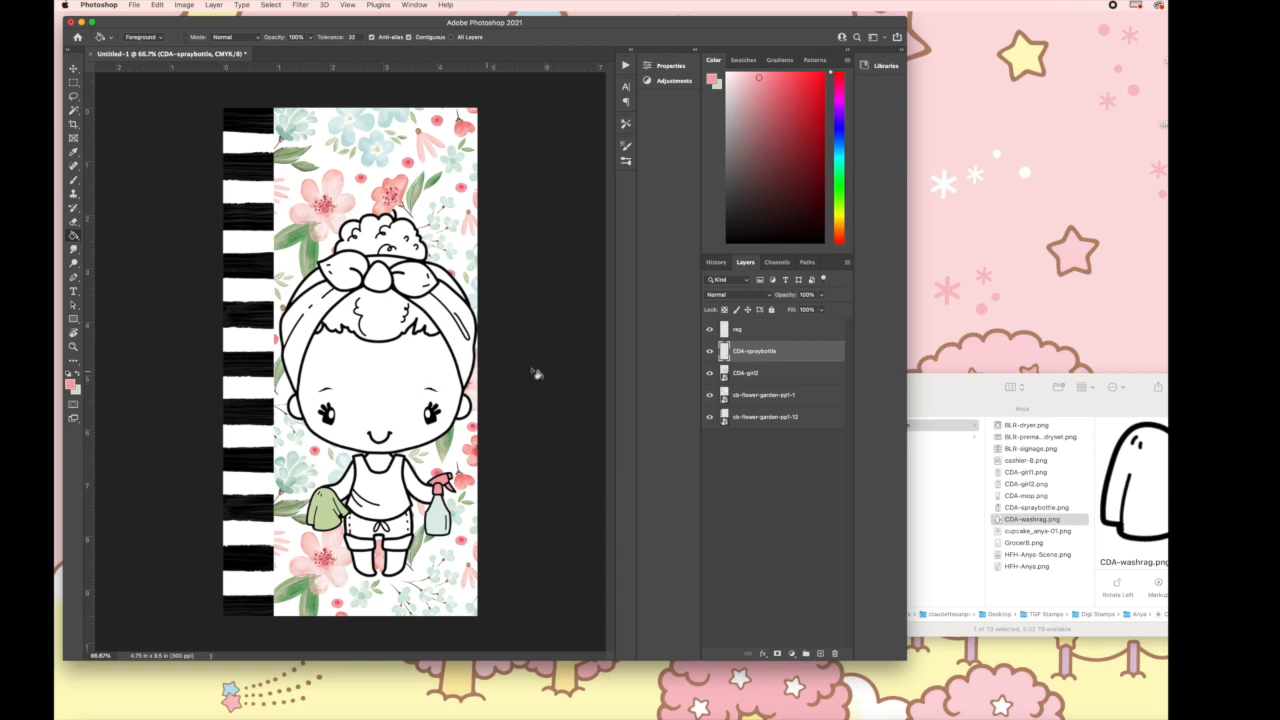
Add the black horizontal text "Things to Do" above the rag layer and place it just over the girl's hair bun
left_click(776, 333)
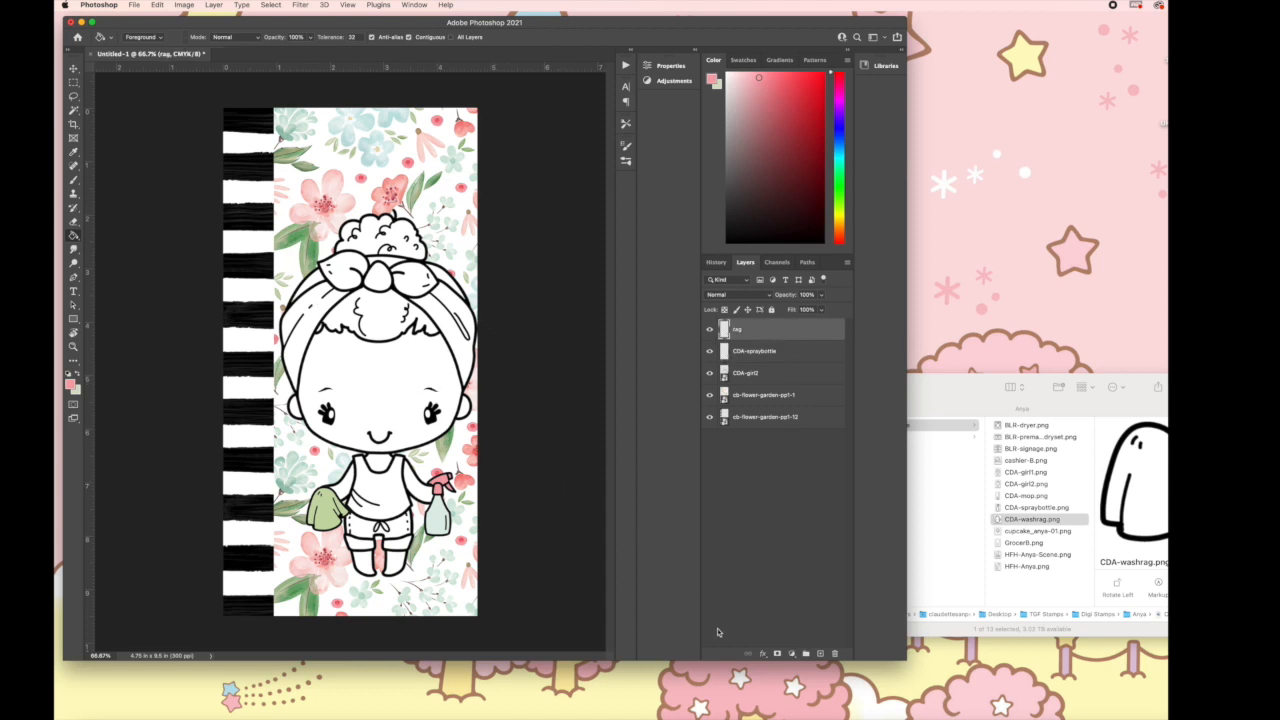
left_click(69, 372)
left_click(73, 293)
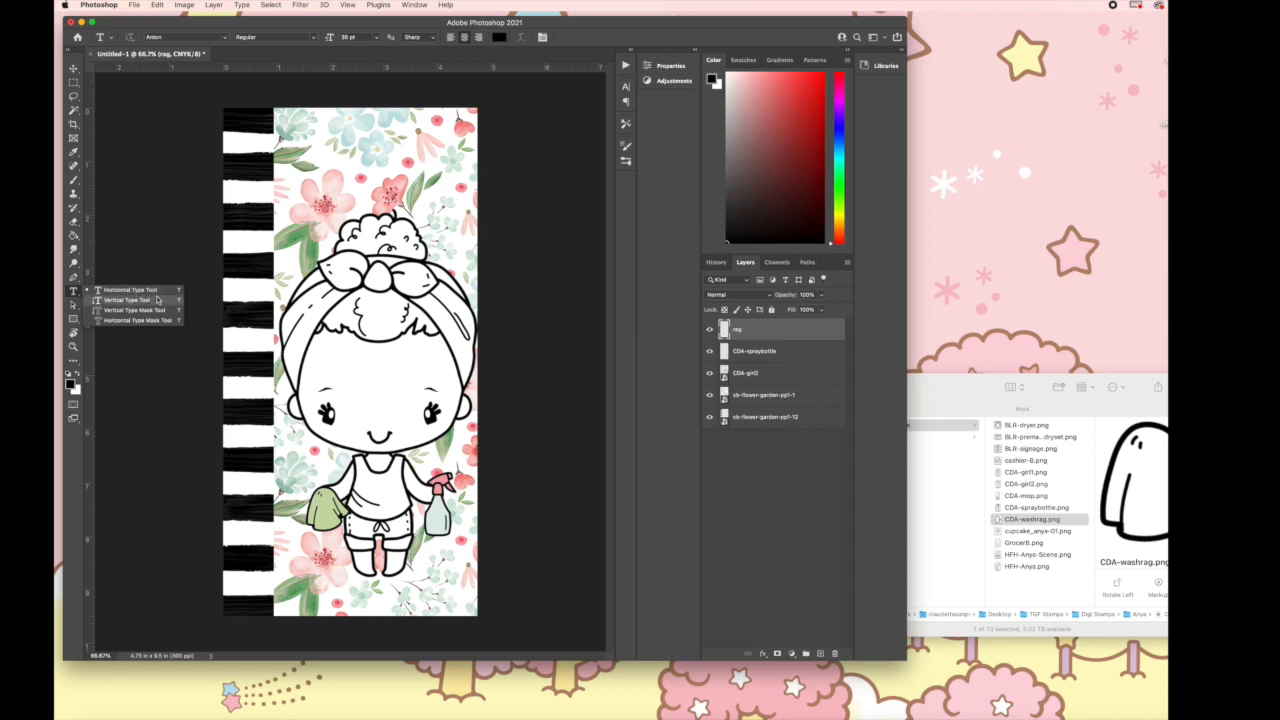
left_click(378, 183)
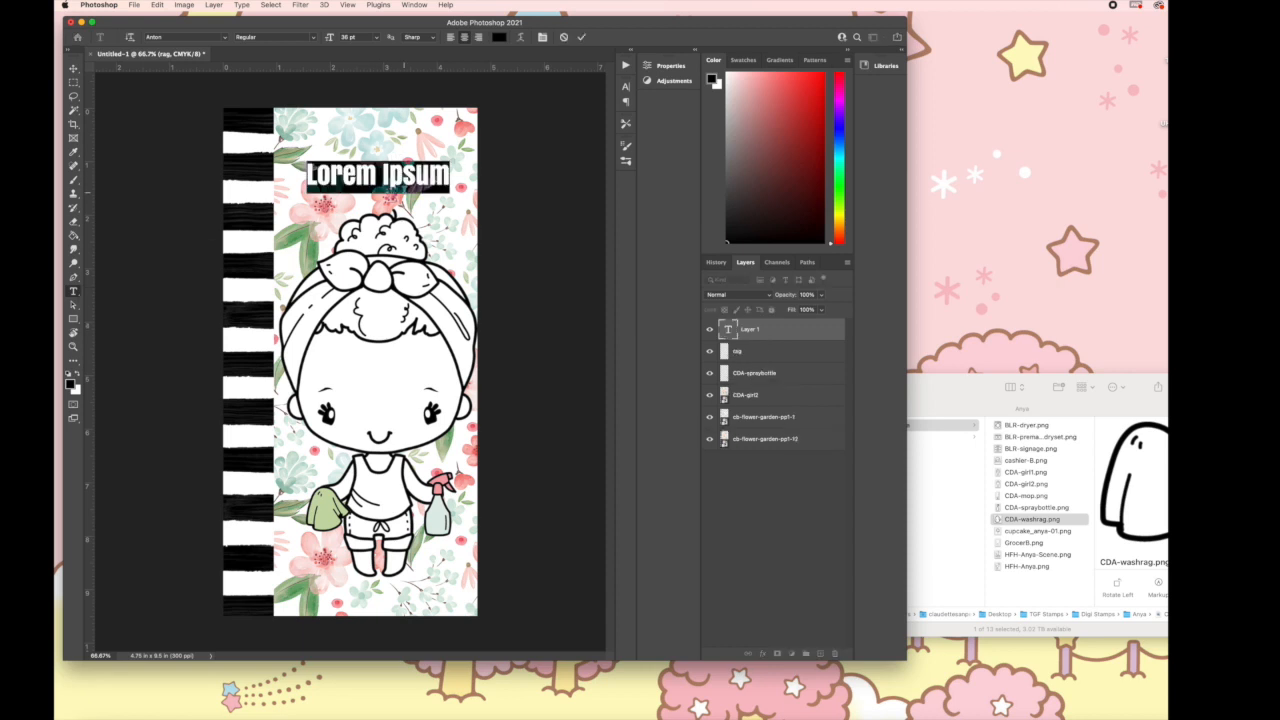
key("BackSpace")
type("Things")
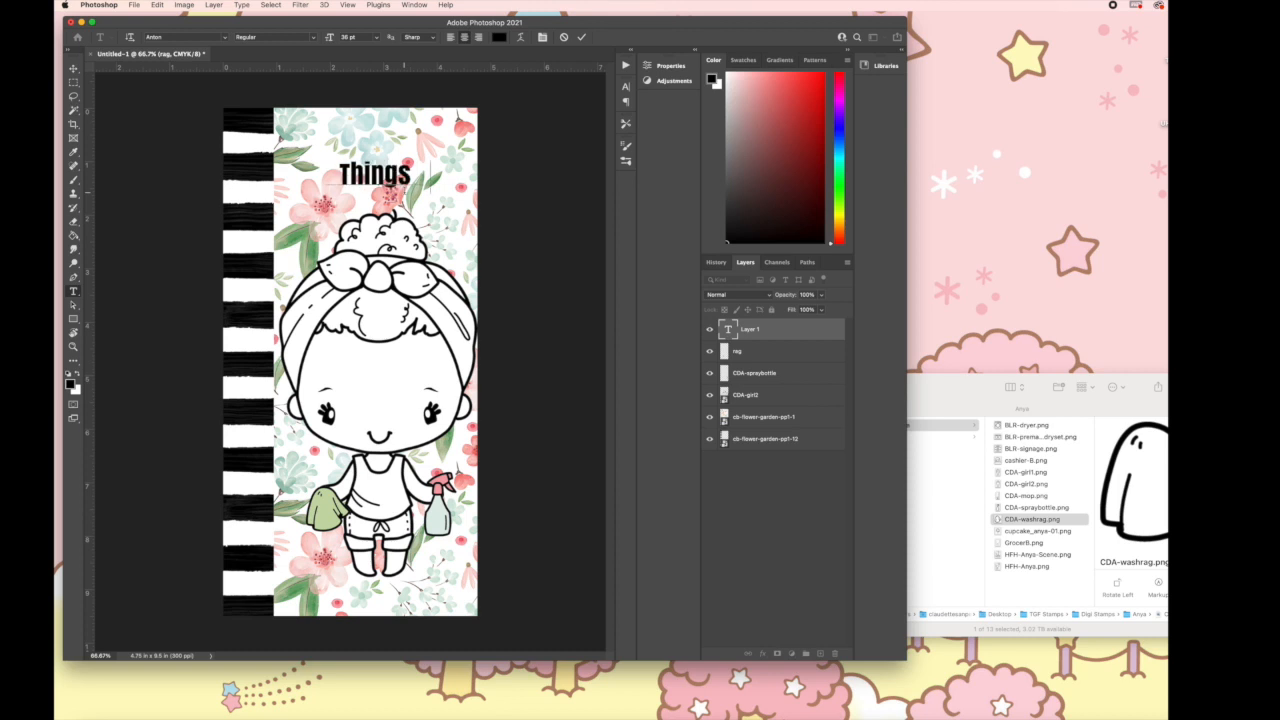
type(" to Do")
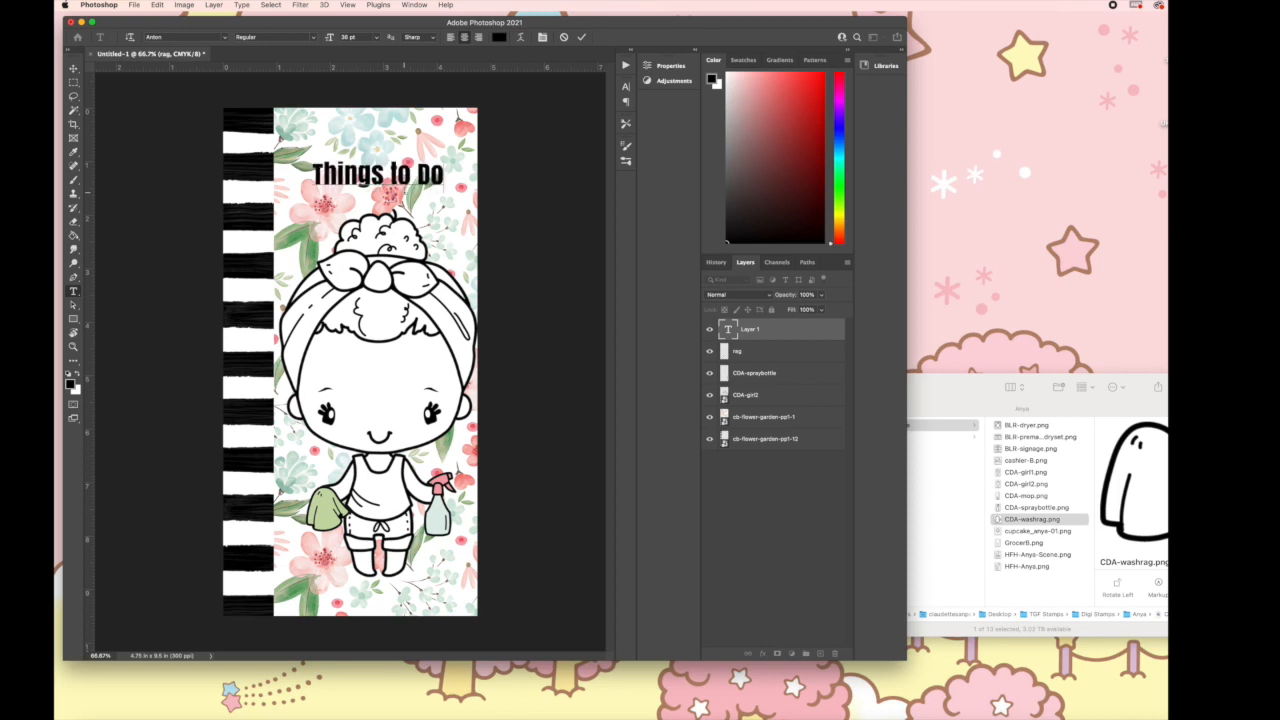
left_click(73, 68)
left_click_drag(377, 181, 377, 193)
Warp the "Things to Do" text with a horizontal Arc at +40% bend, and lower it to curve around the hair bun
left_click(73, 291)
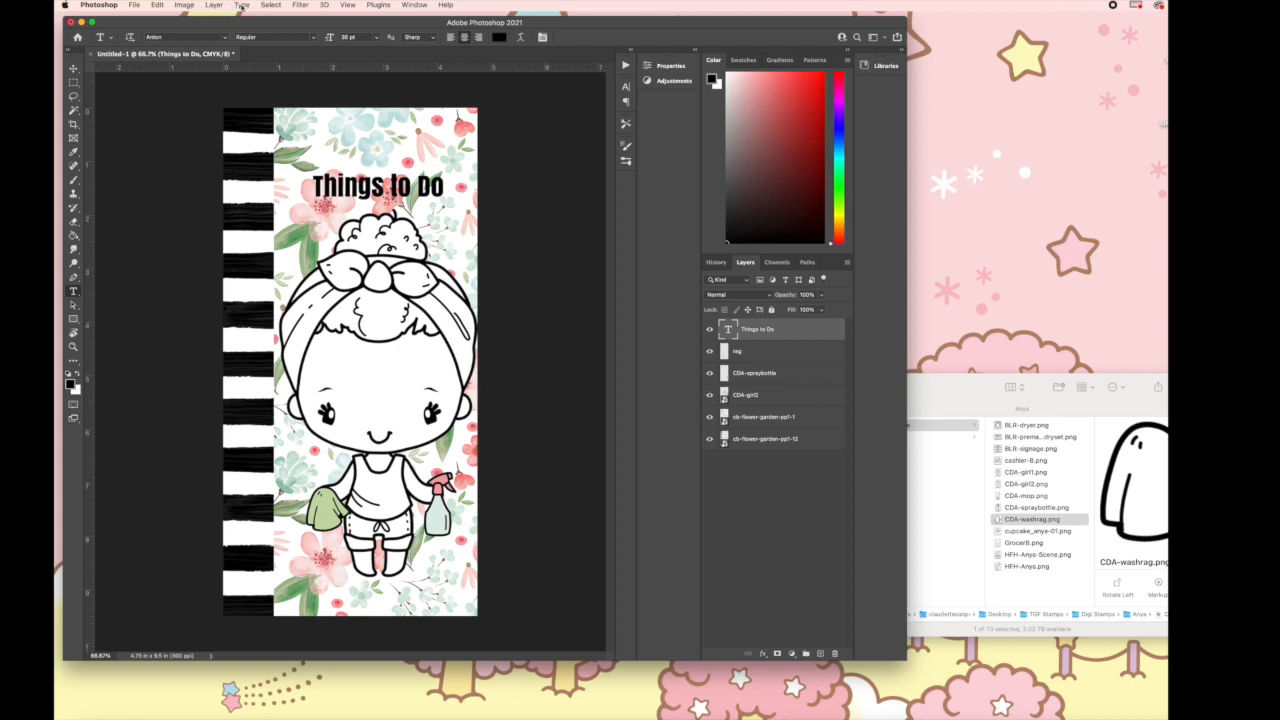
left_click(241, 6)
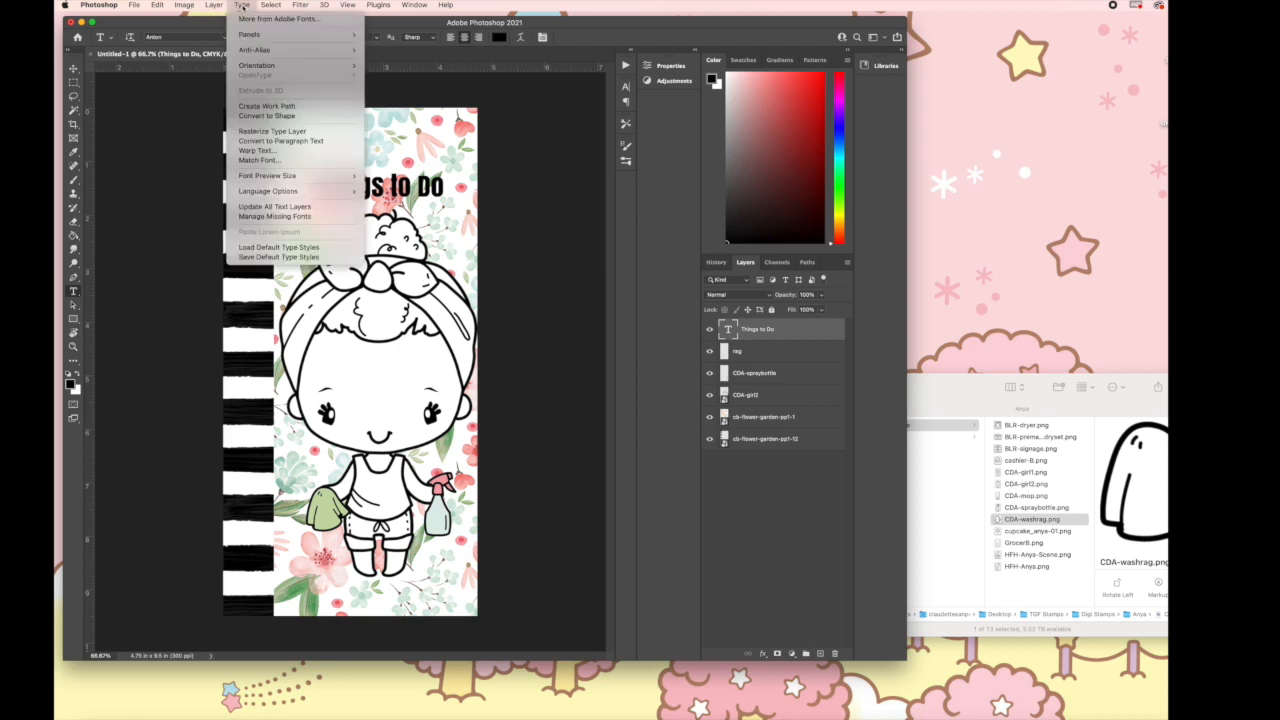
mouse_move(241, 5)
left_click(284, 154)
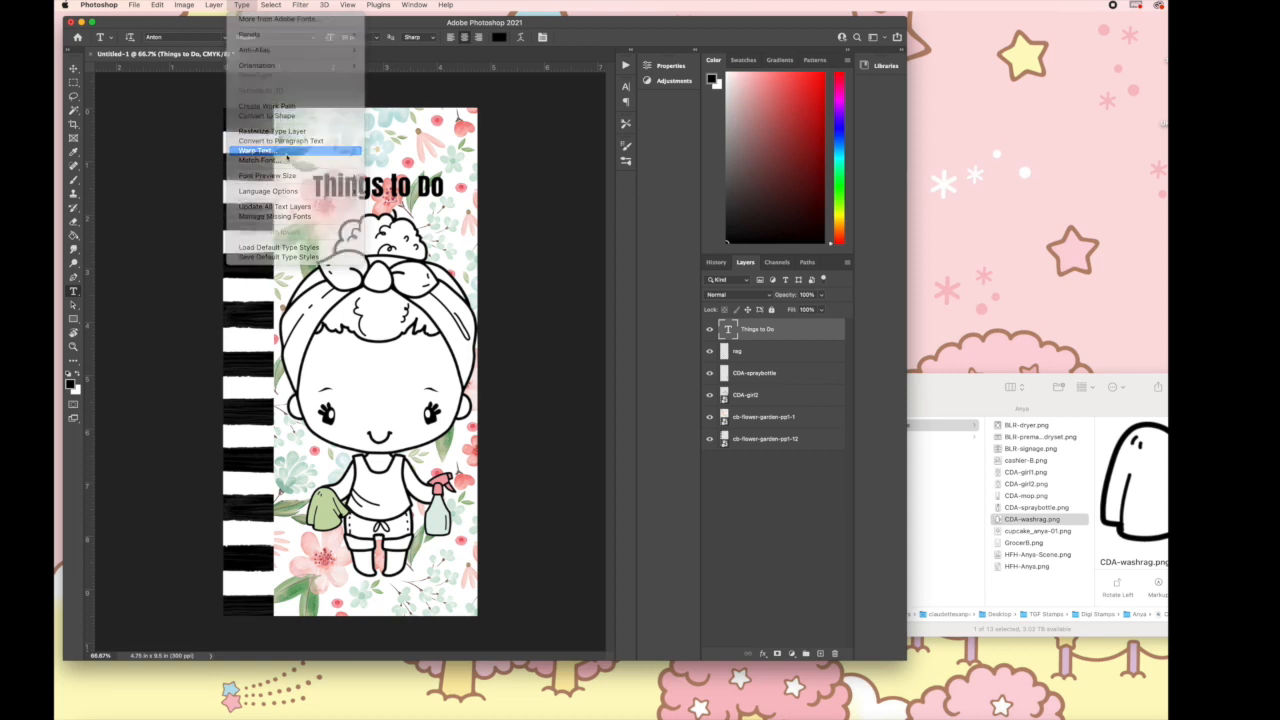
left_click(760, 321)
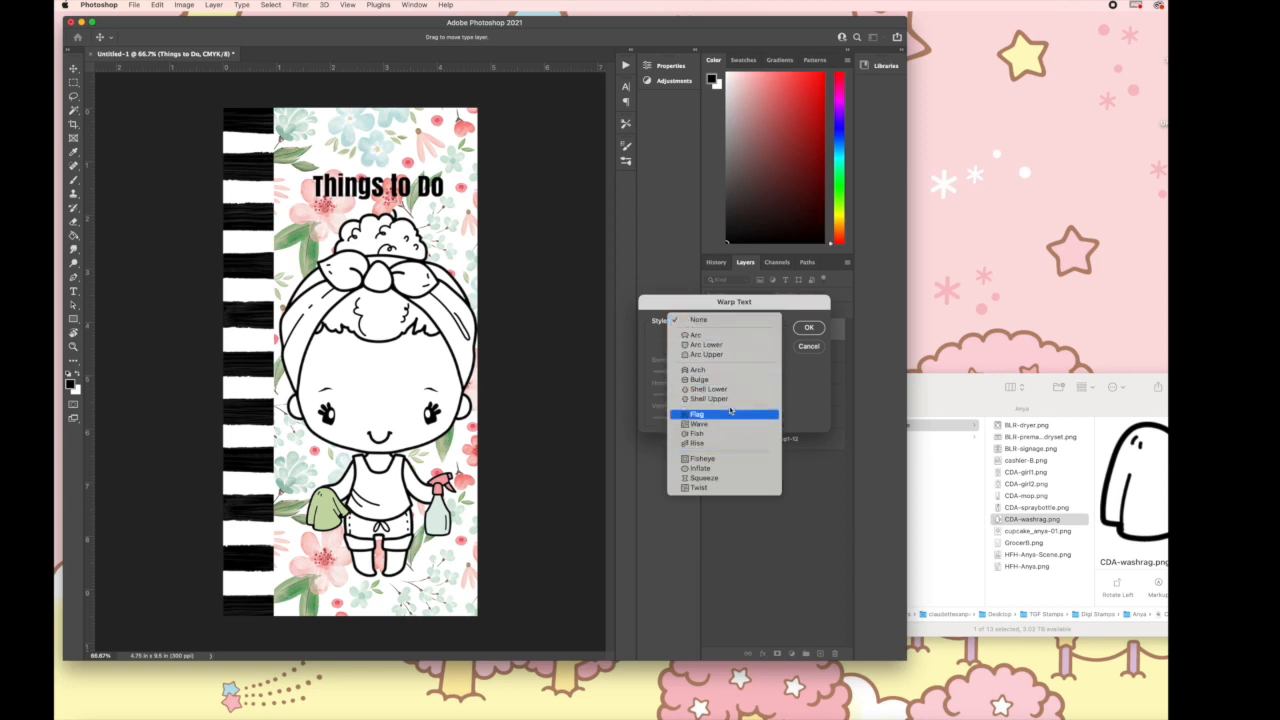
left_click(746, 336)
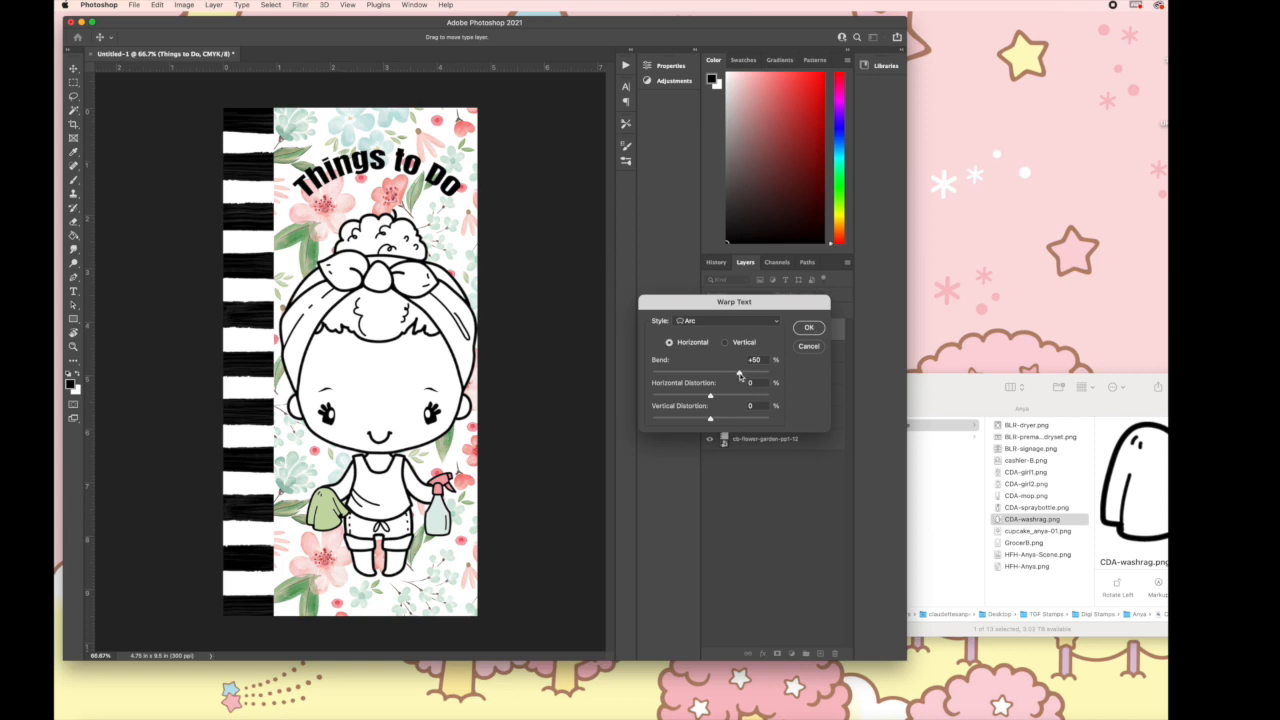
left_click_drag(738, 375, 734, 375)
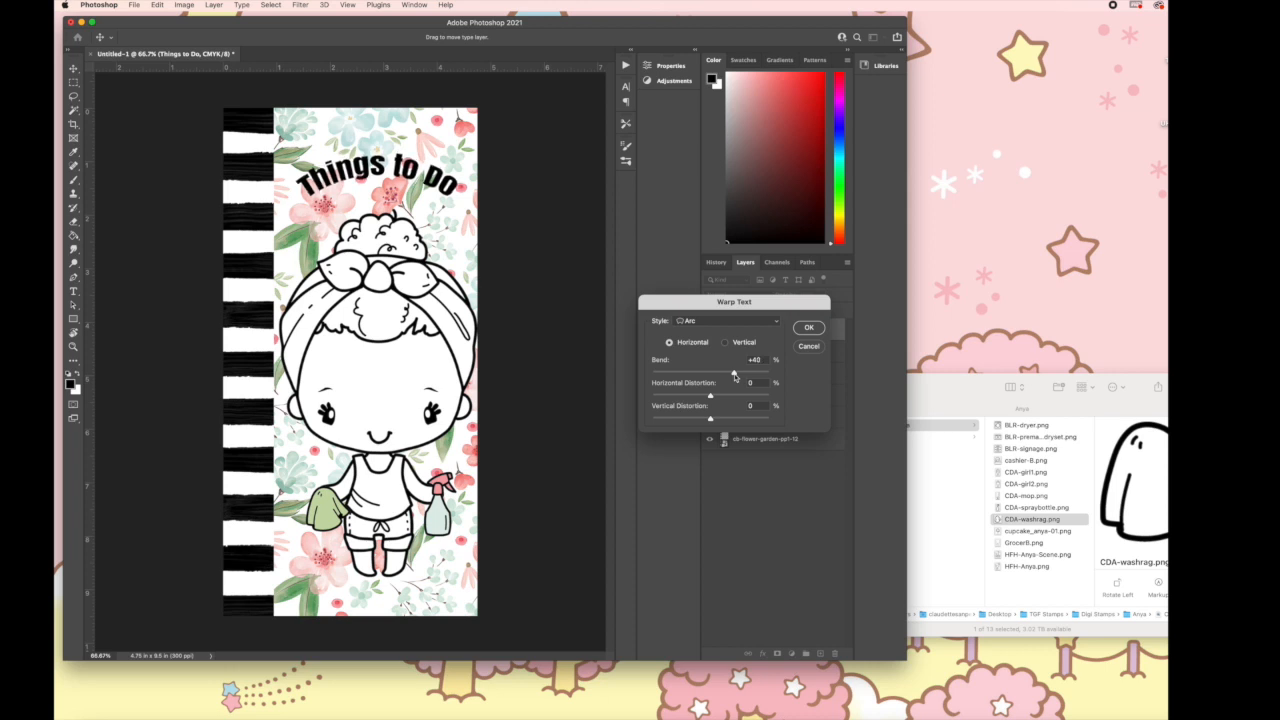
left_click(809, 327)
left_click(73, 69)
left_click_drag(380, 168, 380, 191)
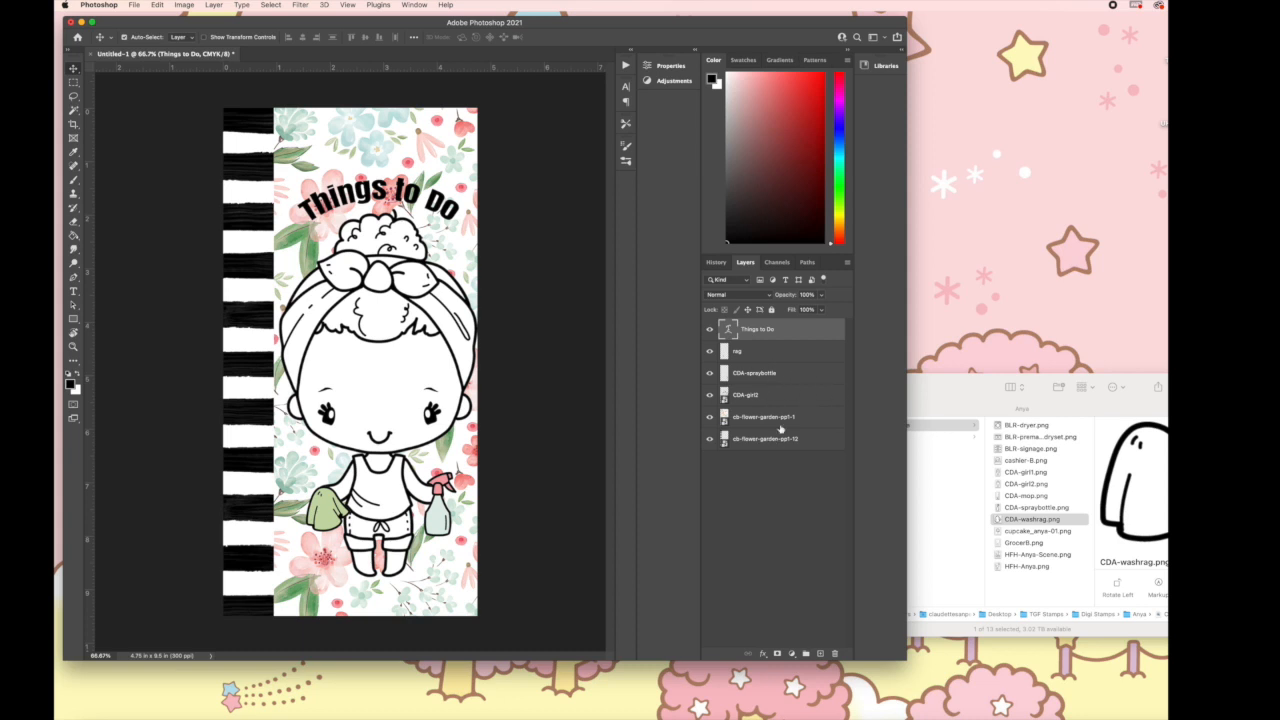
Rasterize the CDA-girl2 layer and fill the girl's hair bun with a dark brown
left_click(774, 394)
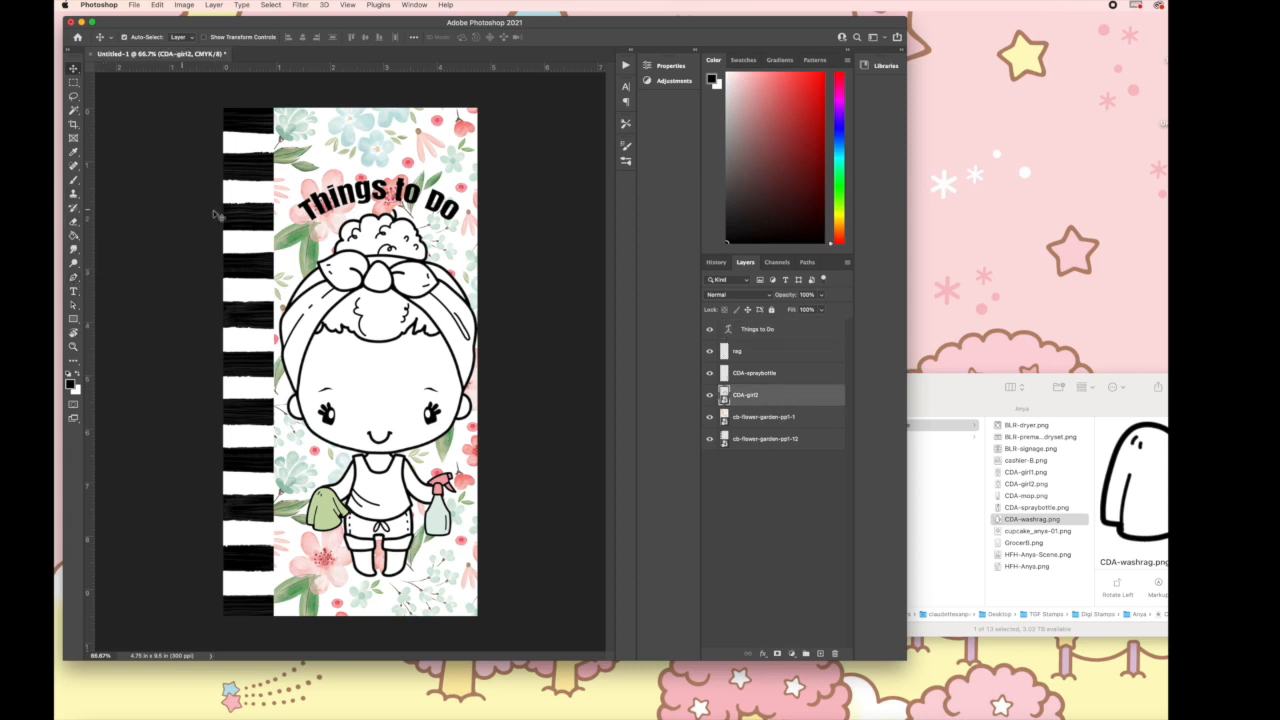
left_click(73, 152)
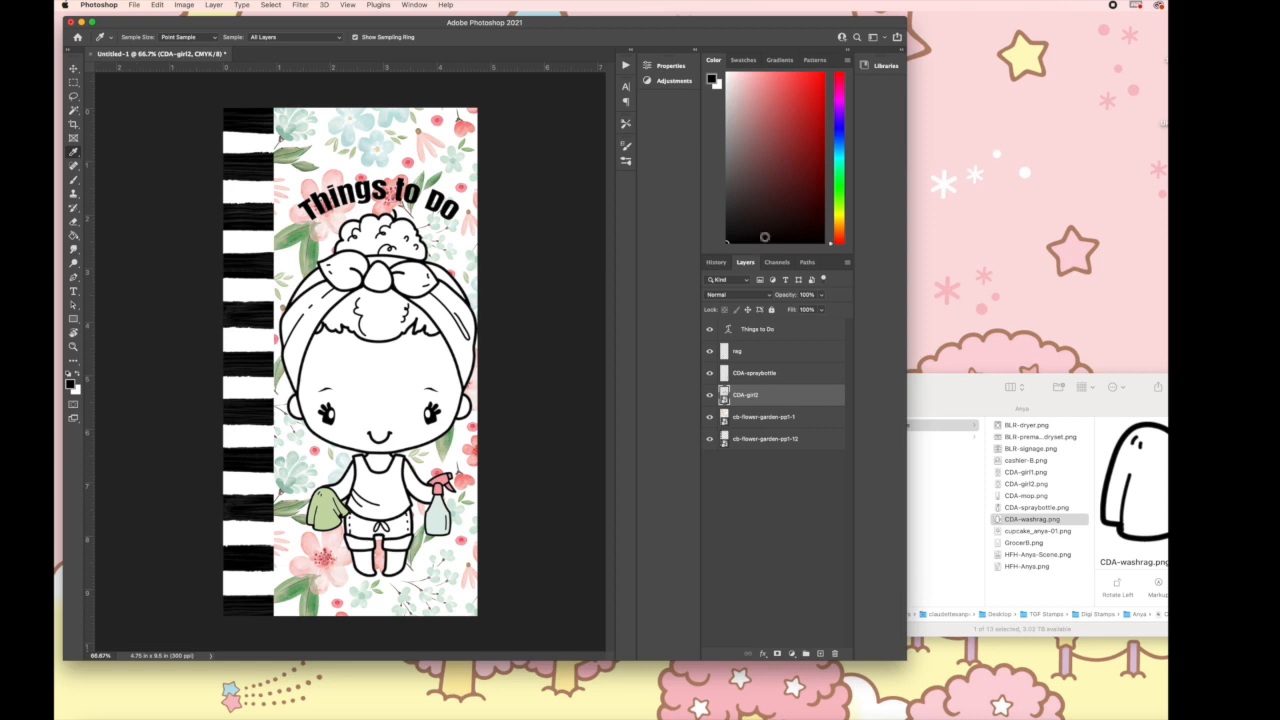
left_click(740, 184)
left_click(842, 227)
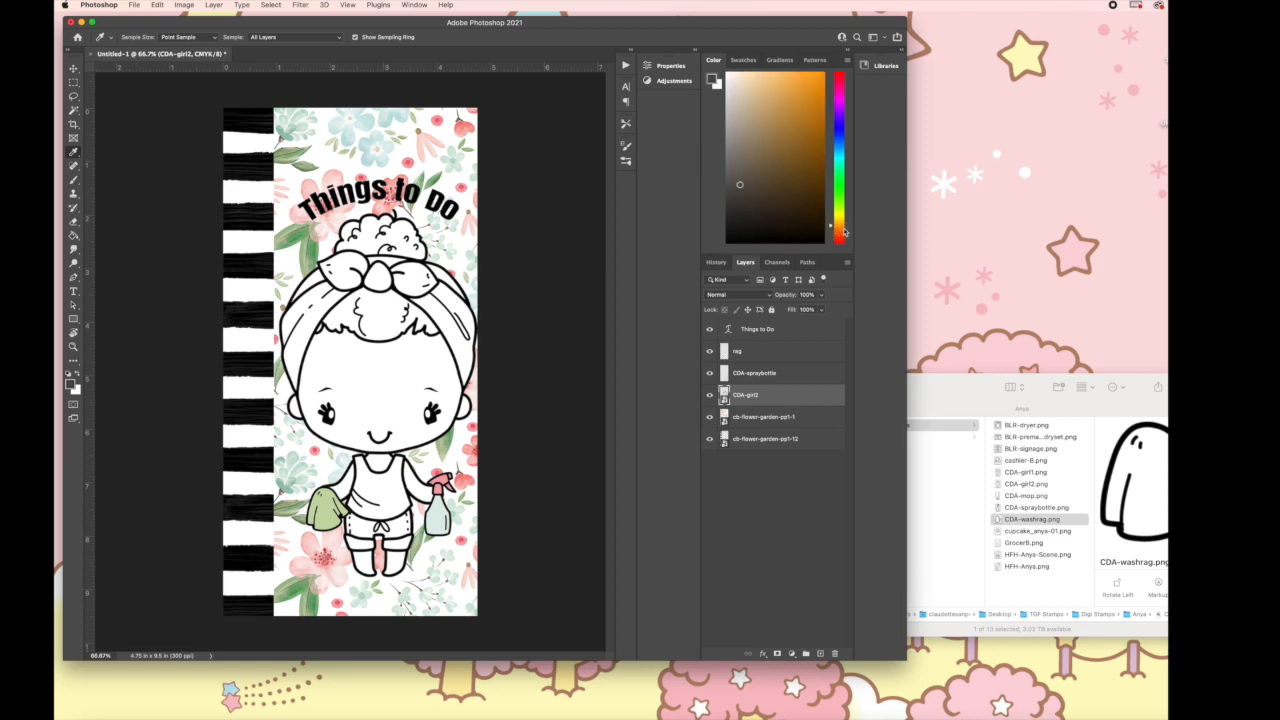
left_click_drag(773, 169, 789, 181)
left_click(73, 235)
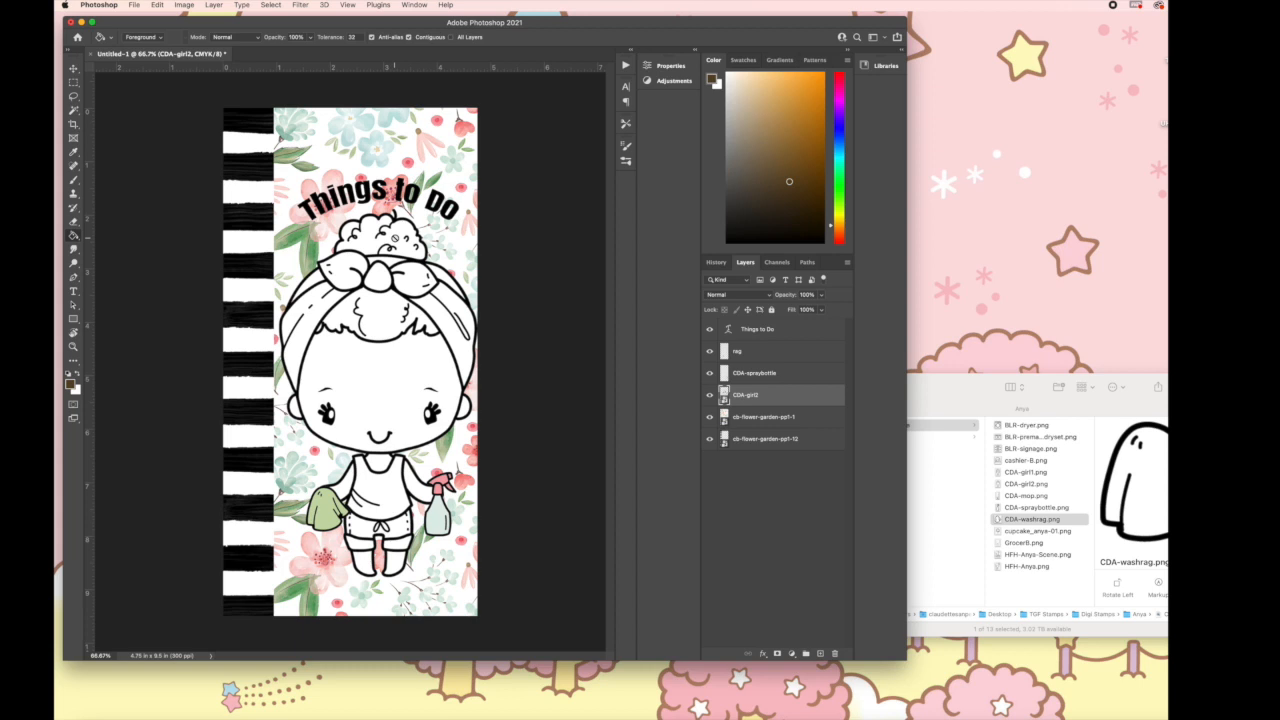
left_click(395, 240)
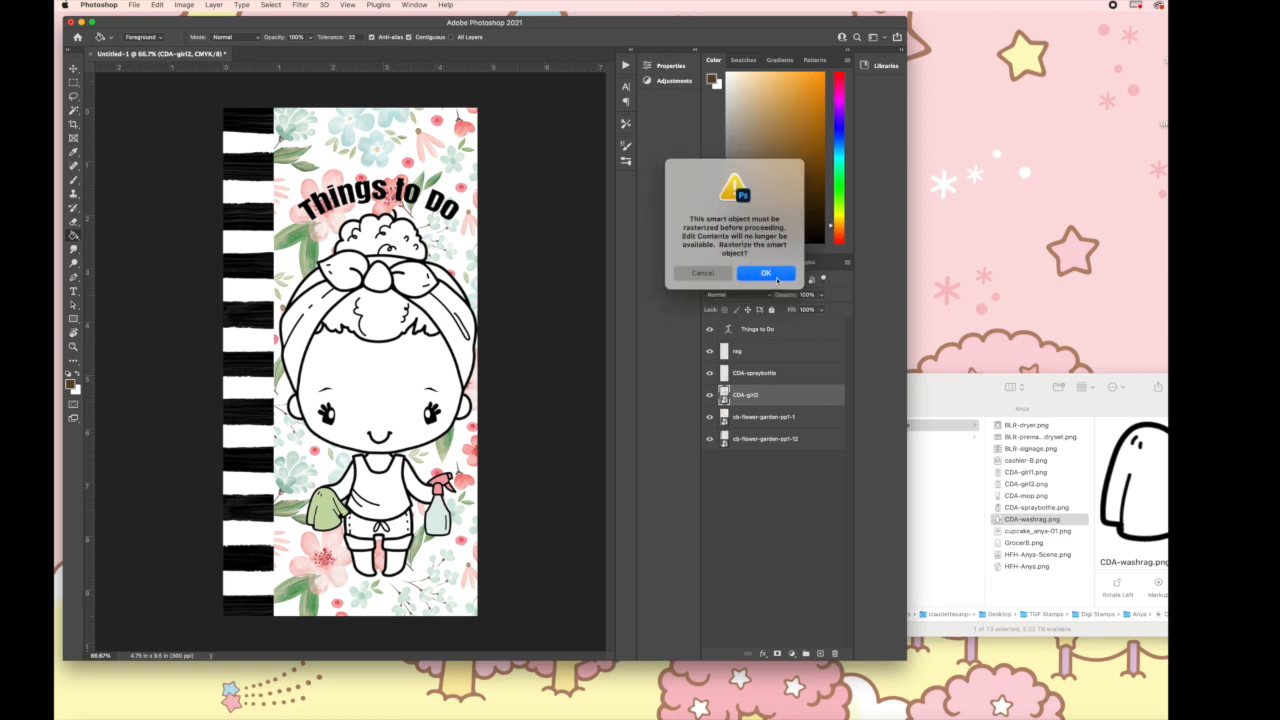
left_click(765, 273)
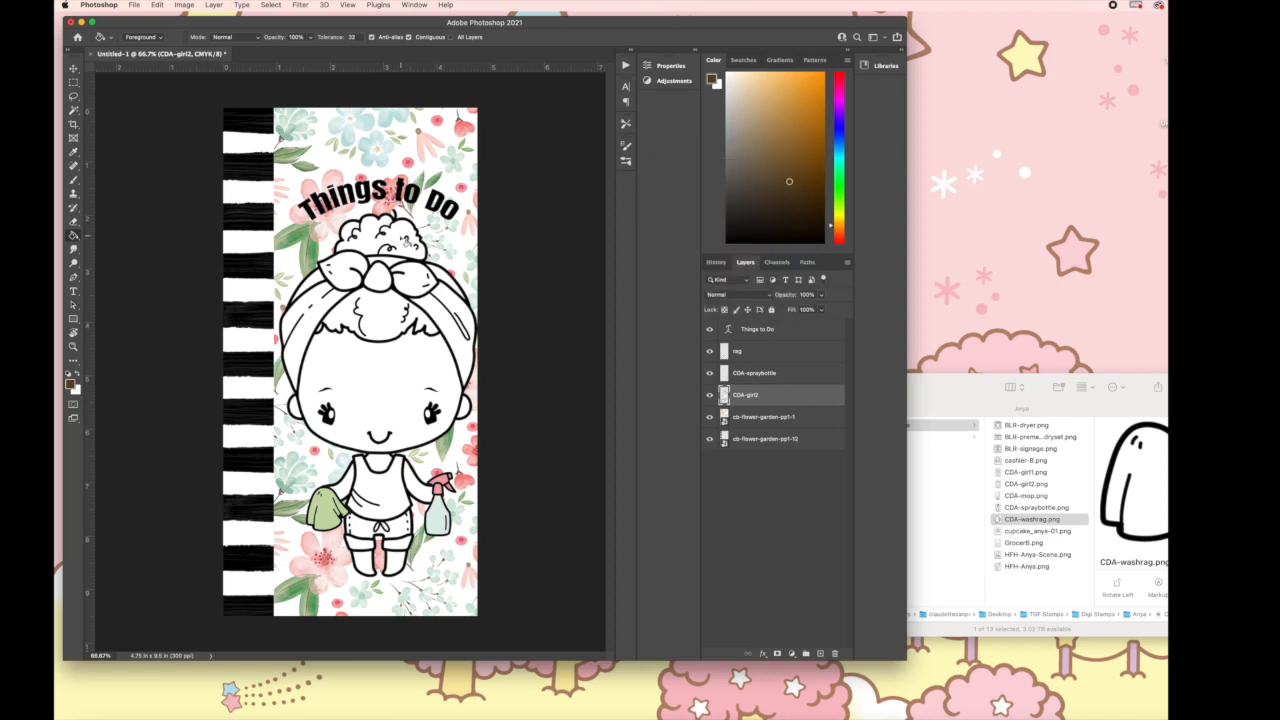
left_click(405, 244)
Try to fill a small curl in the hair bun with the brown, and undo the stray fill of the outlines
scroll(401, 255, "up", 5)
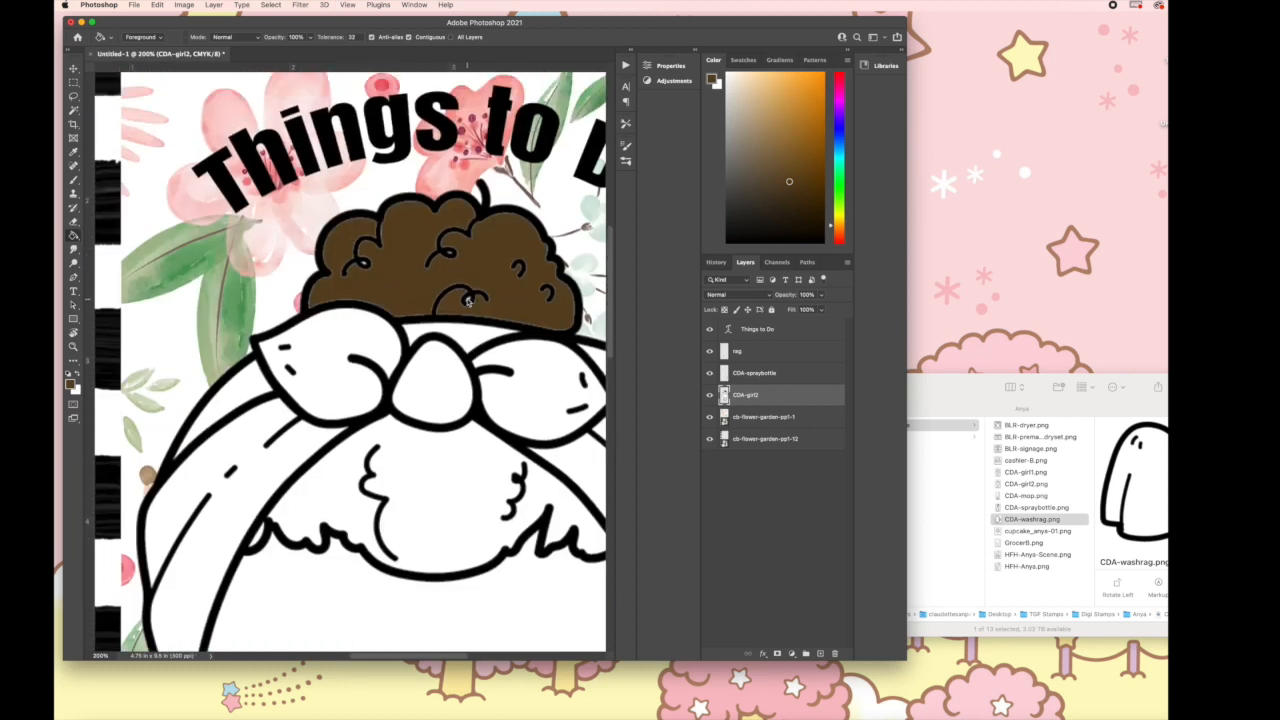
left_click(368, 268)
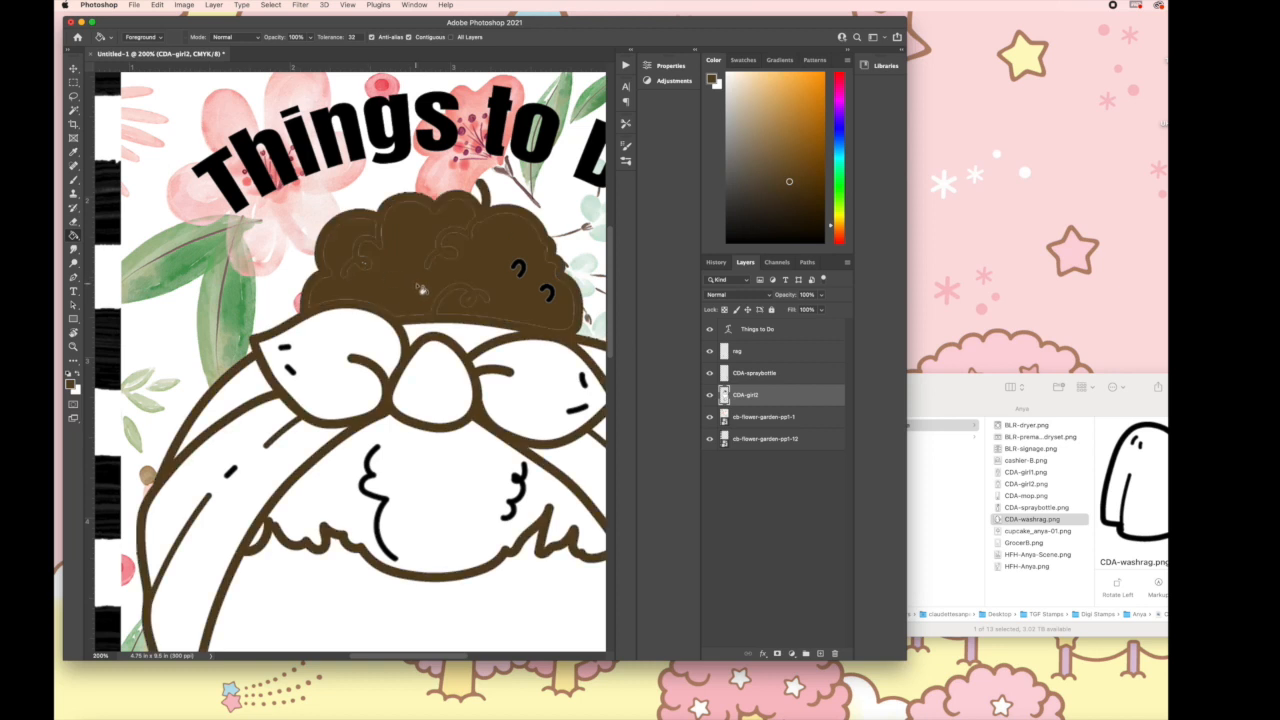
key("super+z")
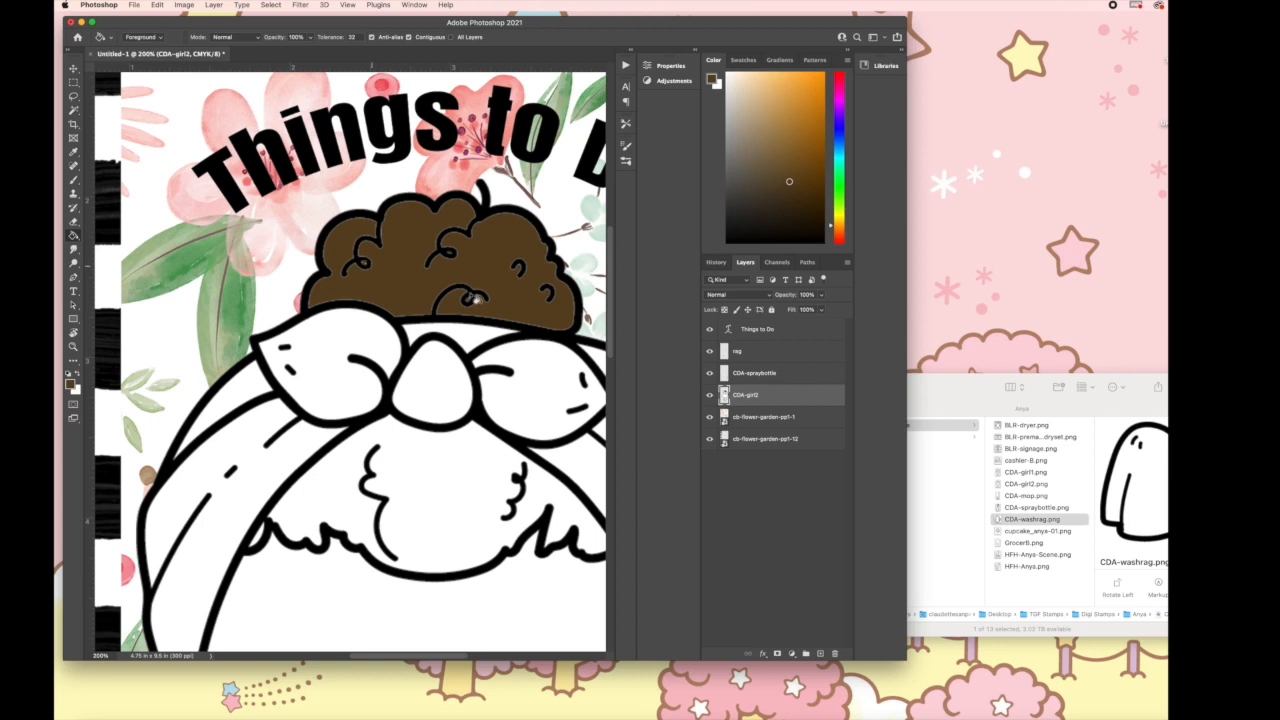
Fill the girl's bangs and the hair sections behind the headband with the same dark brown
scroll(474, 298, "down", 10)
scroll(474, 298, "up", 9)
scroll(474, 298, "right", 5)
scroll(474, 298, "down", 3)
scroll(474, 298, "left", 3)
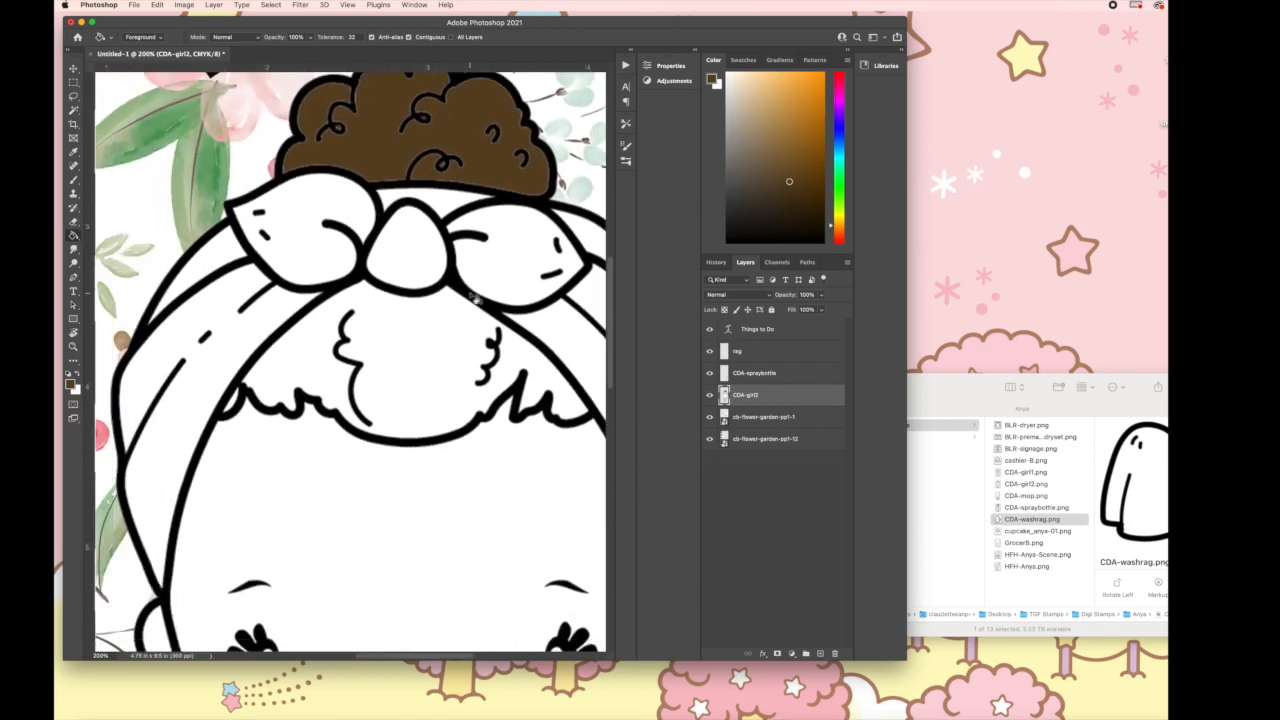
left_click(449, 334)
scroll(465, 332, "down", 2)
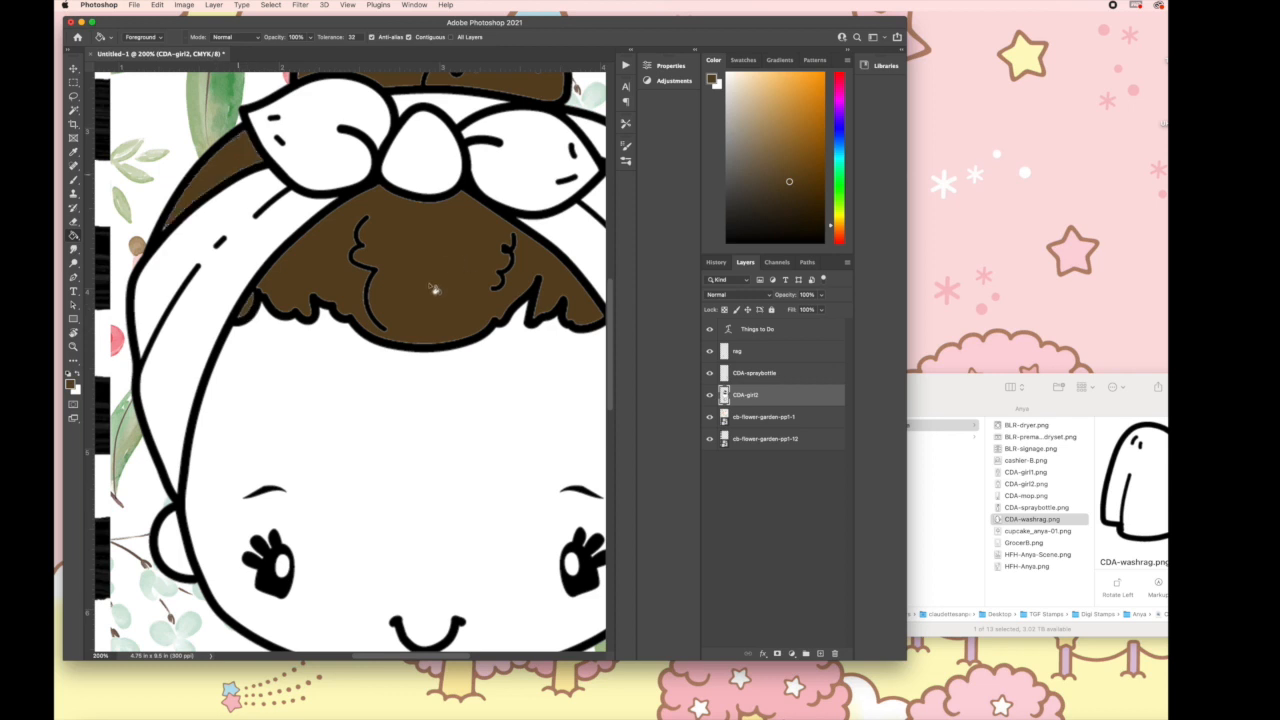
scroll(434, 286, "right", 2)
left_click(568, 140)
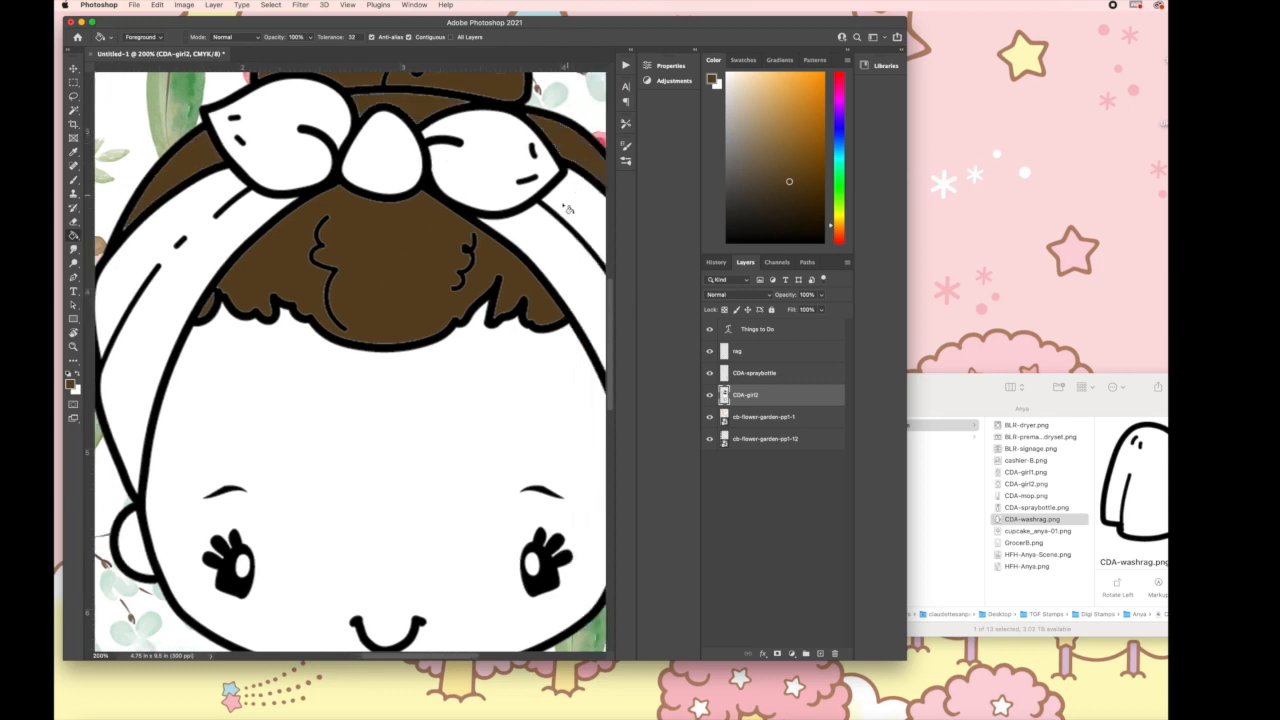
key("super+1")
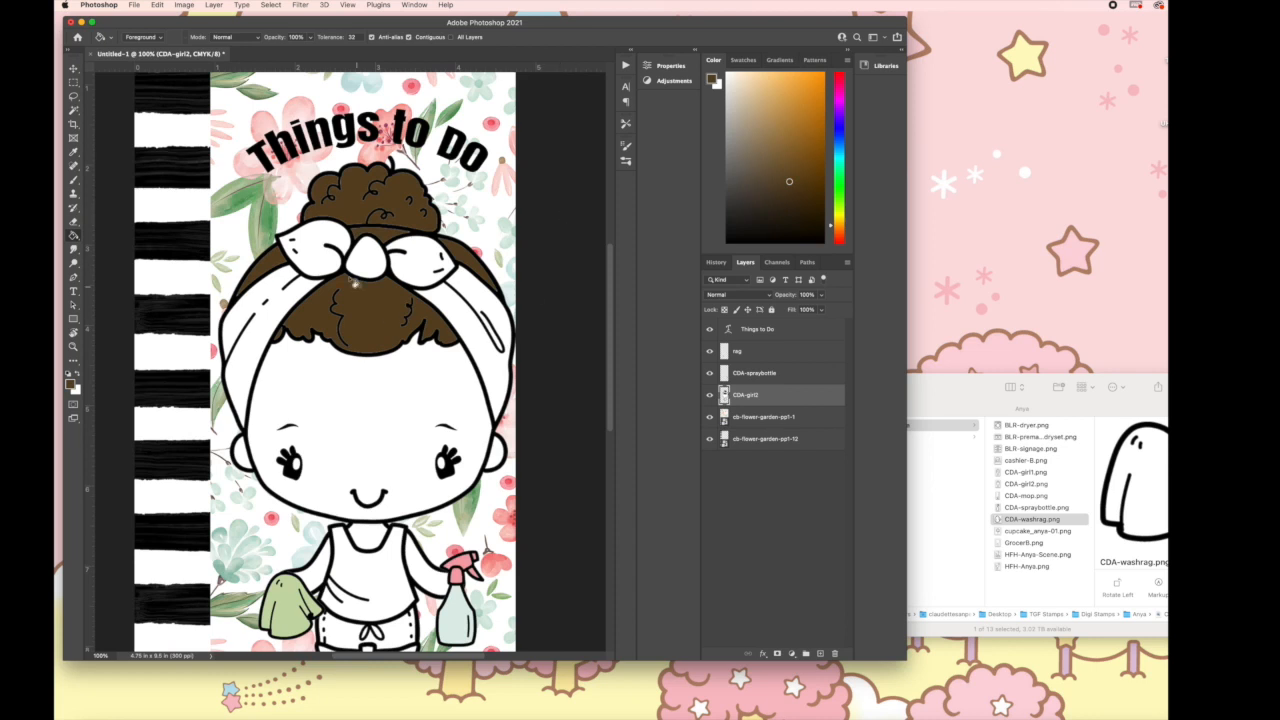
Fill the girl's face, ears, neck, arms and legs with a light beige skin tone
scroll(472, 360, "down", 3)
scroll(477, 361, "up", 2)
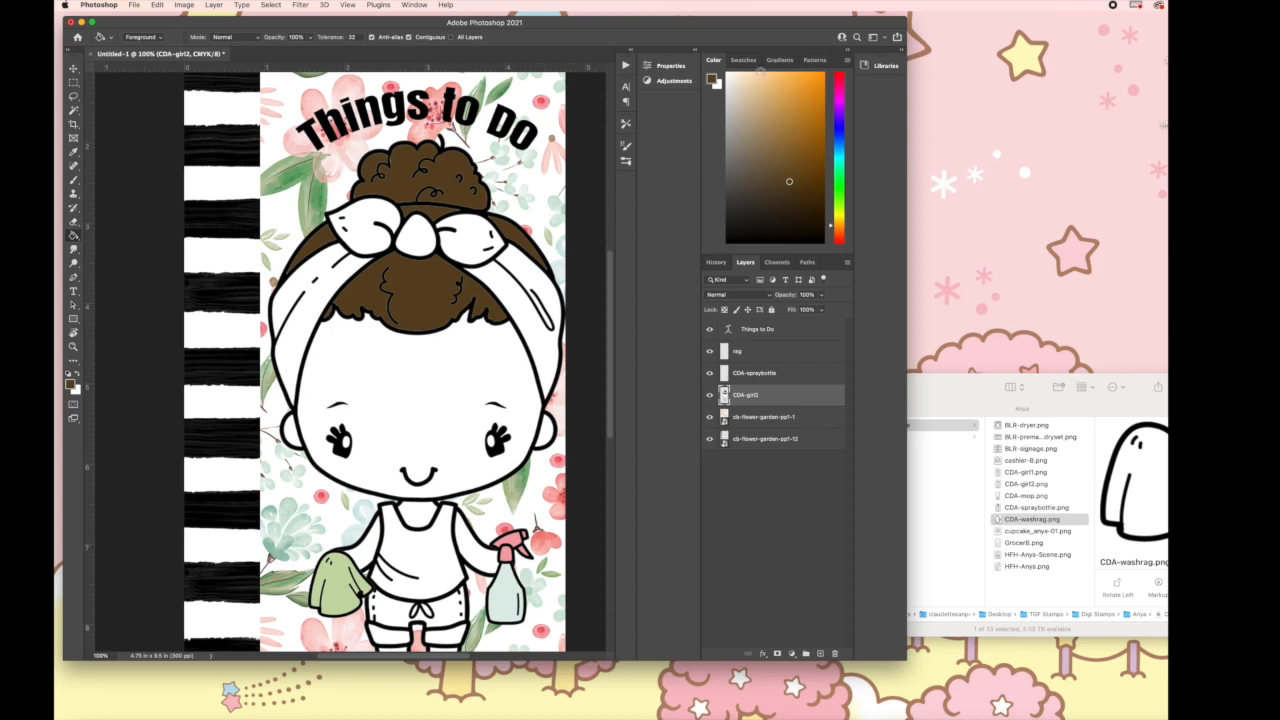
left_click(739, 85)
left_click(447, 394)
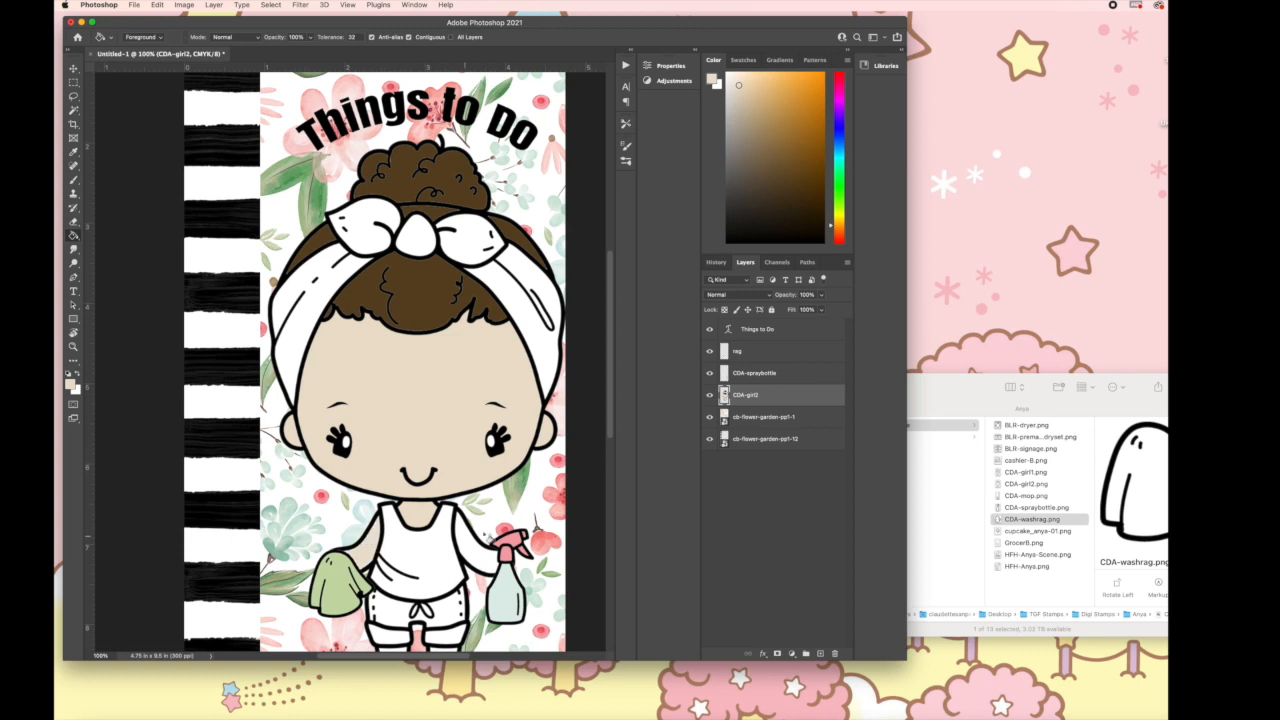
scroll(470, 545, "down", 2)
scroll(470, 545, "down", 1)
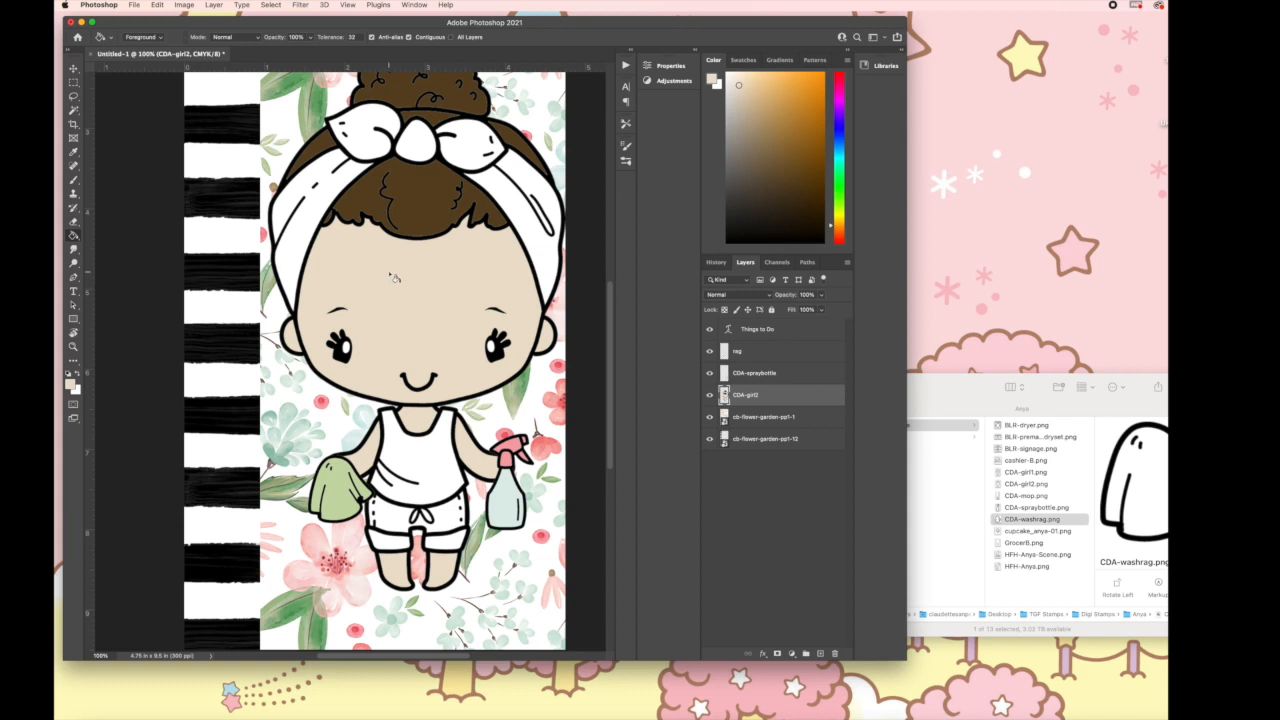
scroll(395, 272, "up", 2)
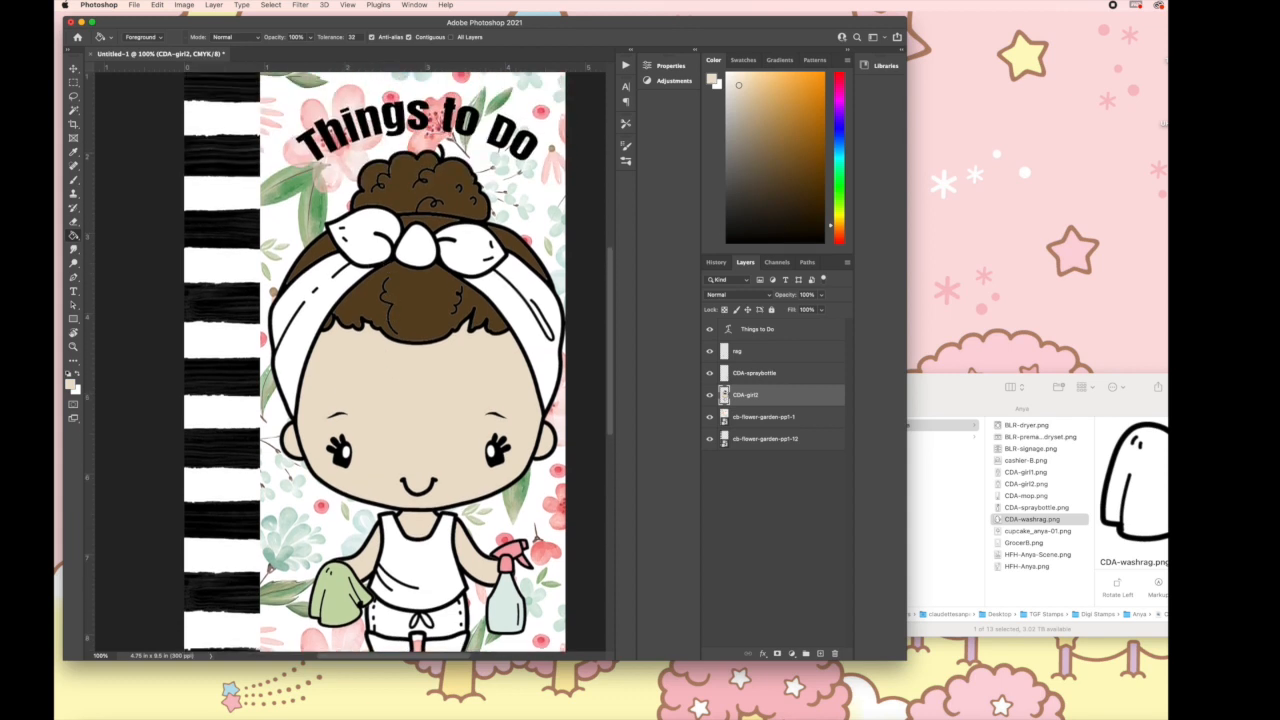
Fill the bow's loops and knot and both sides of the headband with a pale blue sampled from the floral paper
left_click(73, 152)
scroll(446, 122, "up", 1)
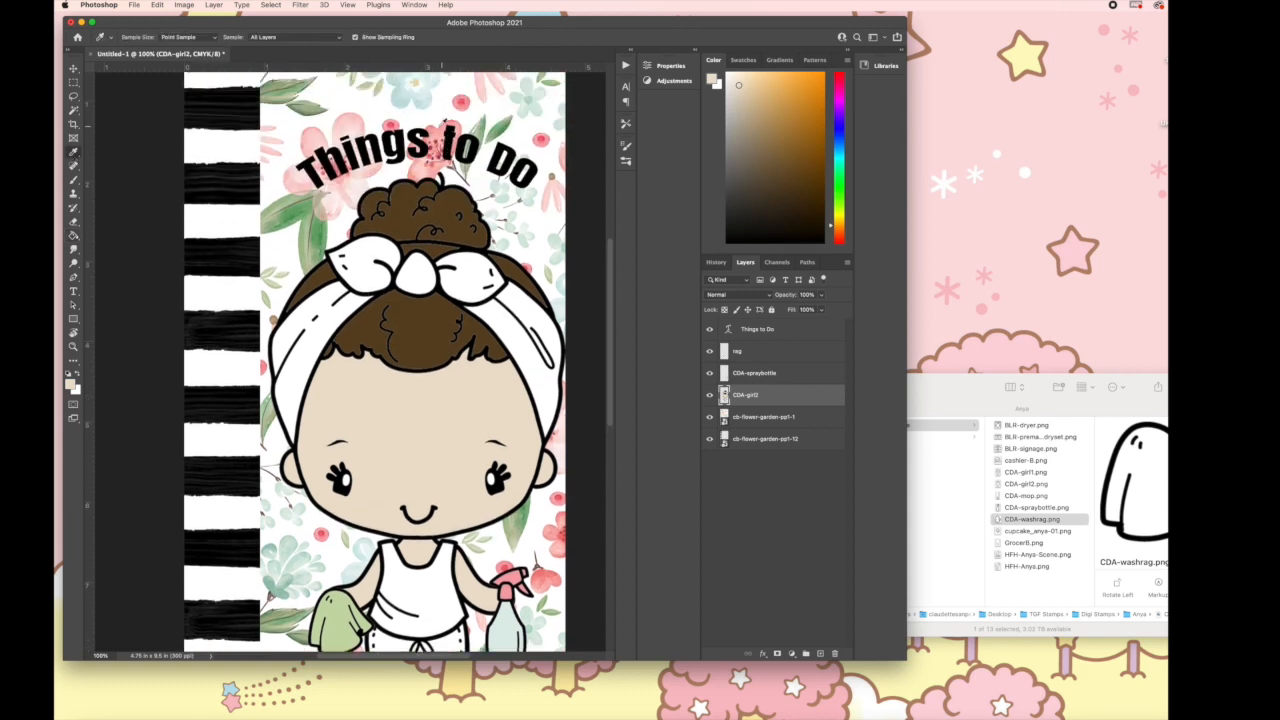
left_click(404, 97)
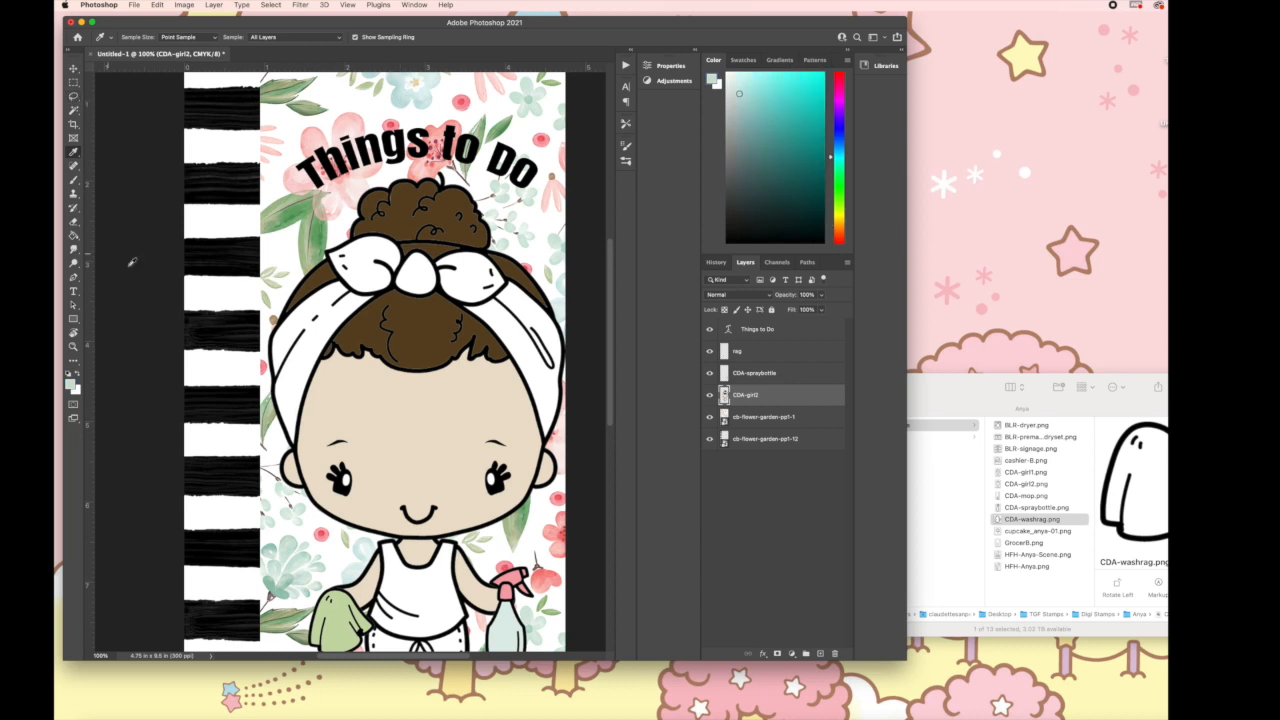
right_click(73, 232)
left_click(130, 270)
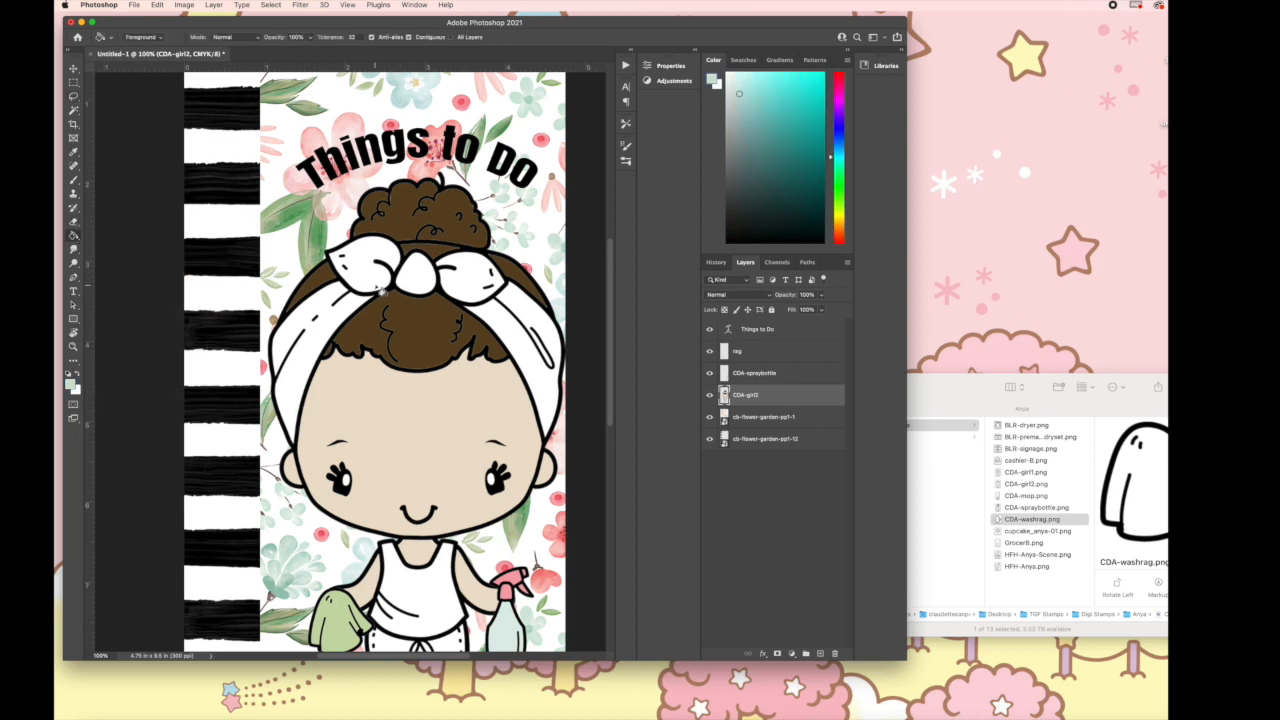
left_click(369, 271)
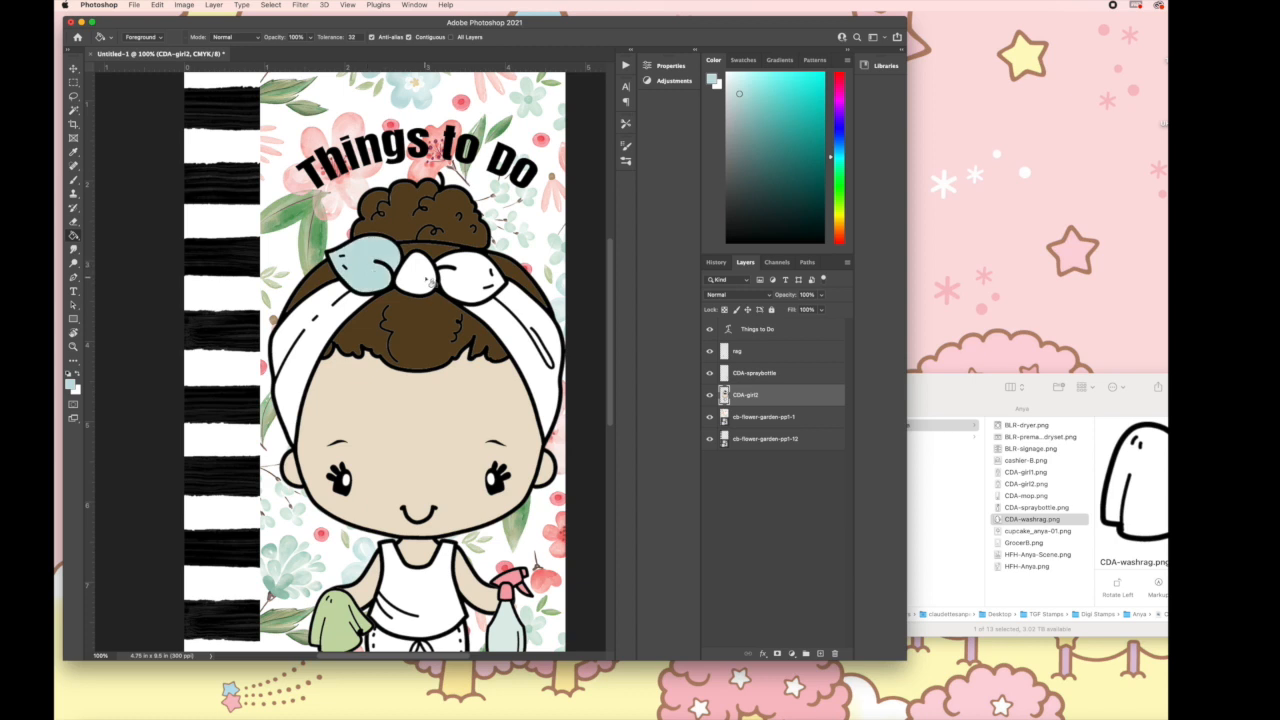
left_click(432, 283)
left_click(462, 285)
left_click(508, 347)
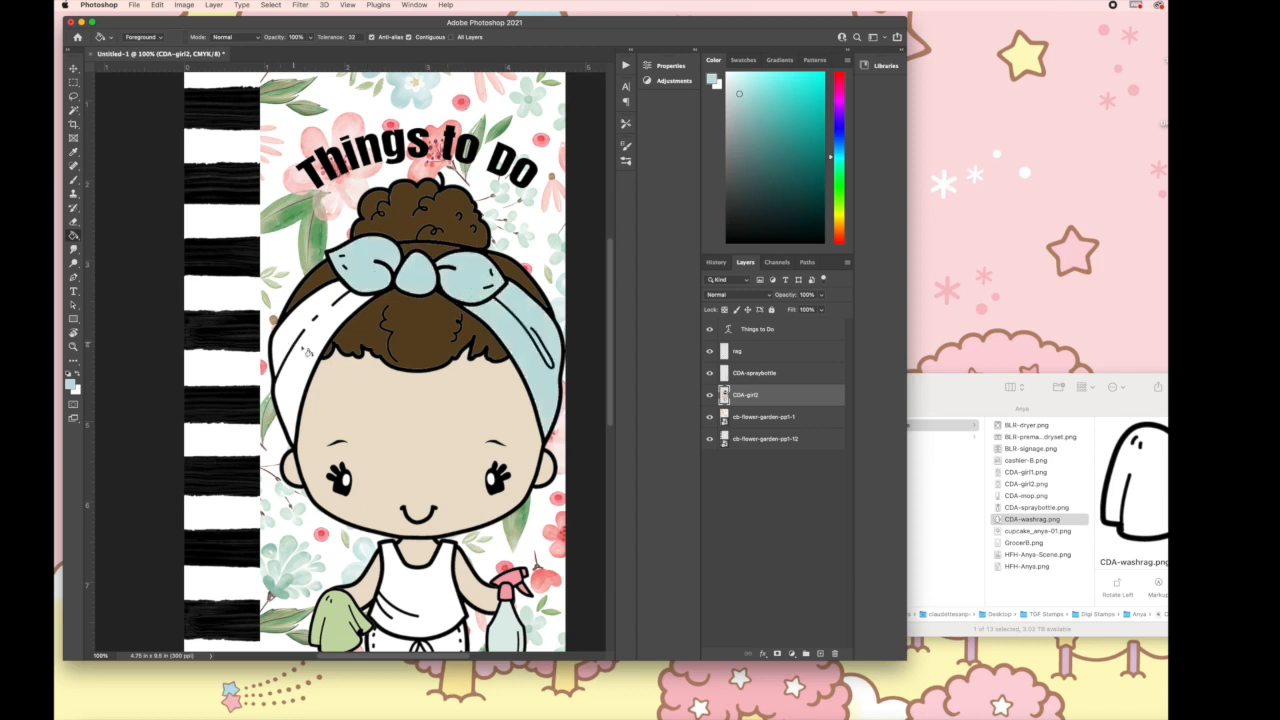
left_click(303, 350)
Fill the girl's tank top with a very pale pink sampled from the floral paper
scroll(407, 338, "down", 5)
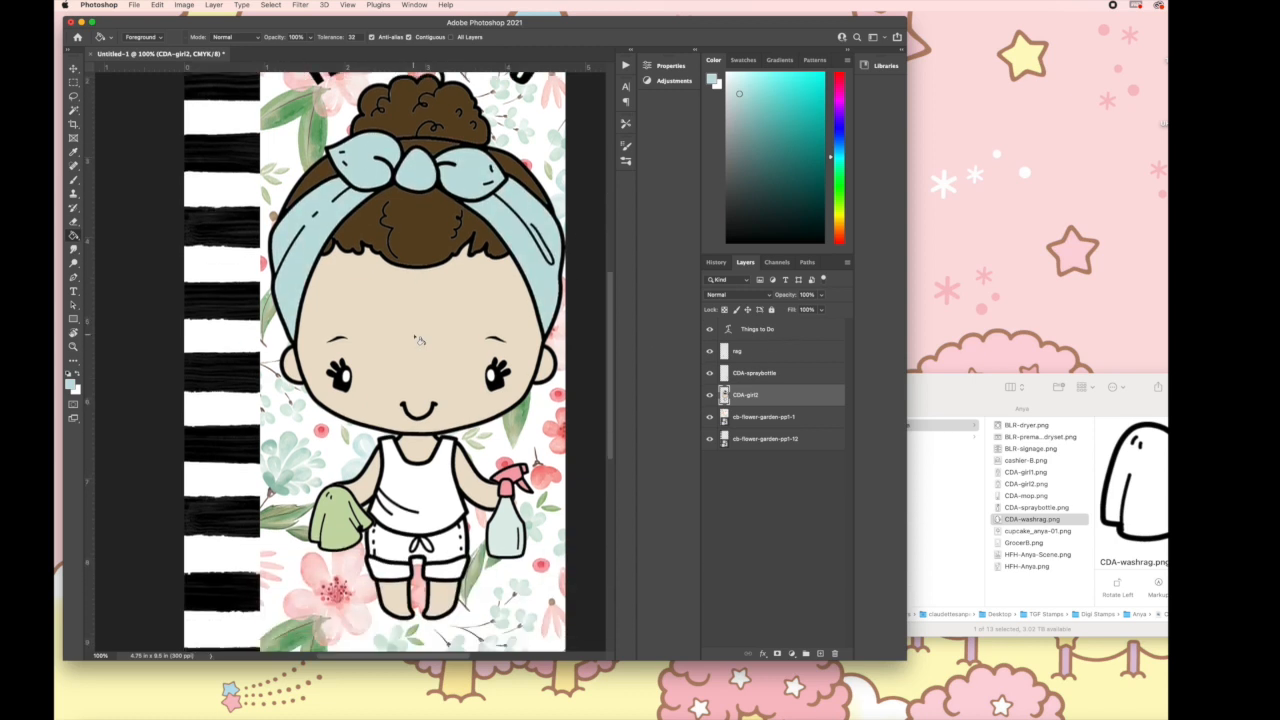
left_click(74, 151)
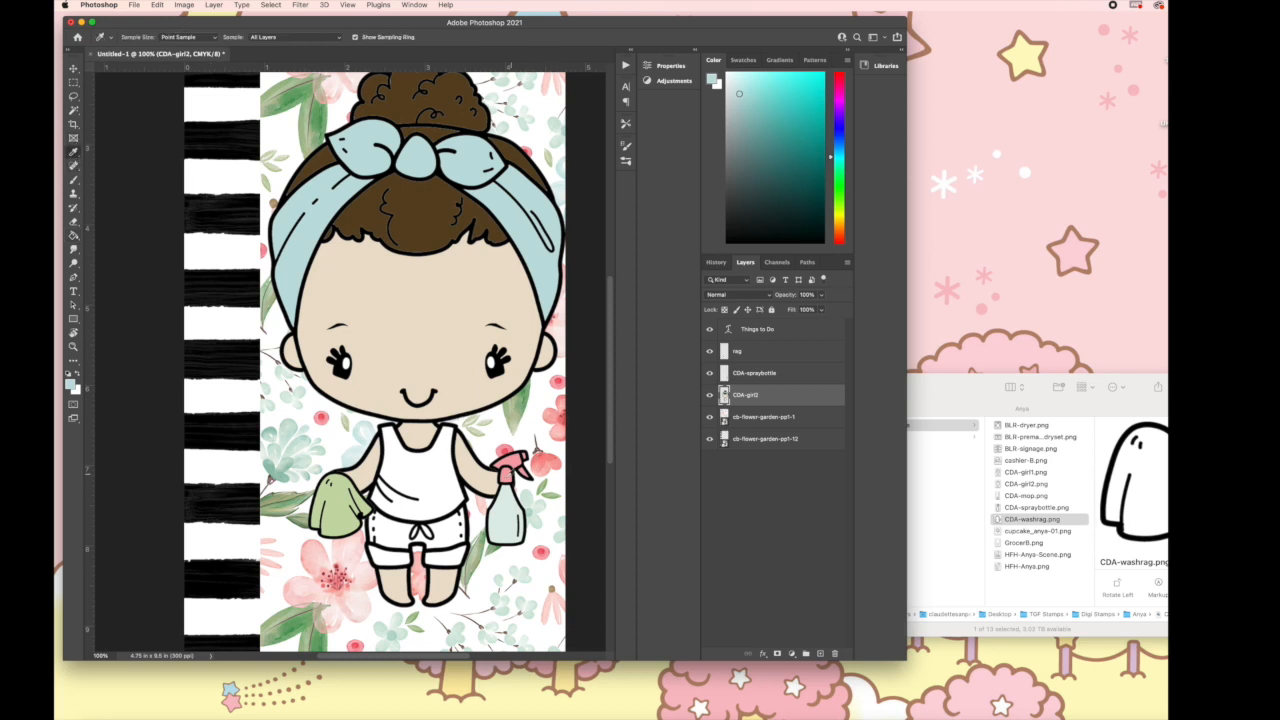
left_click(354, 544)
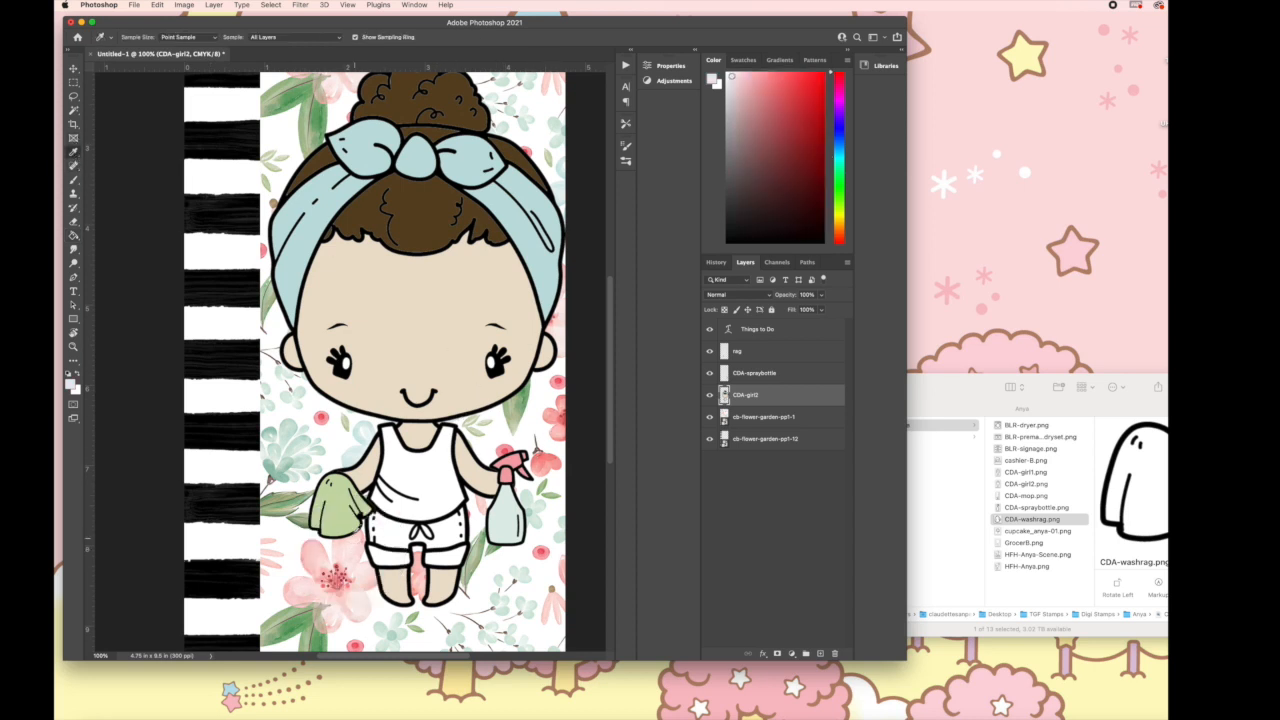
left_click(74, 235)
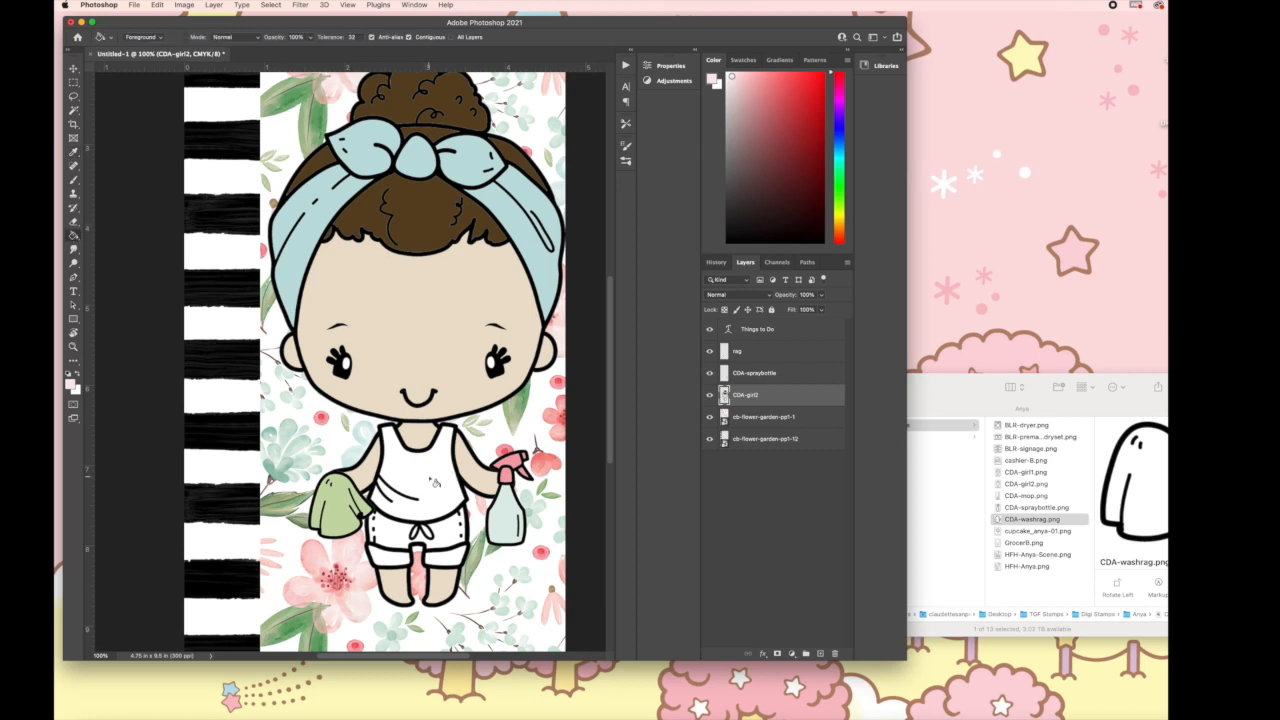
left_click(432, 482)
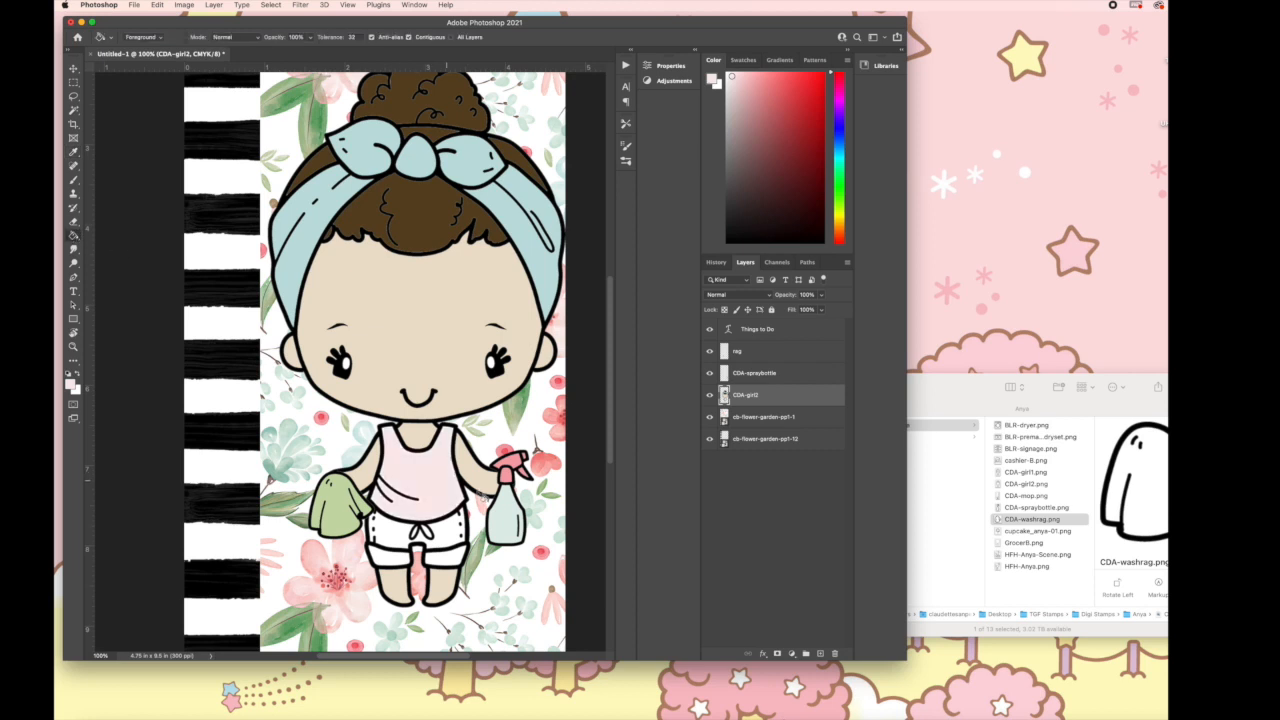
Fill the girl's shorts with a muted blue-green sampled from a flower in the floral paper
left_click(73, 151)
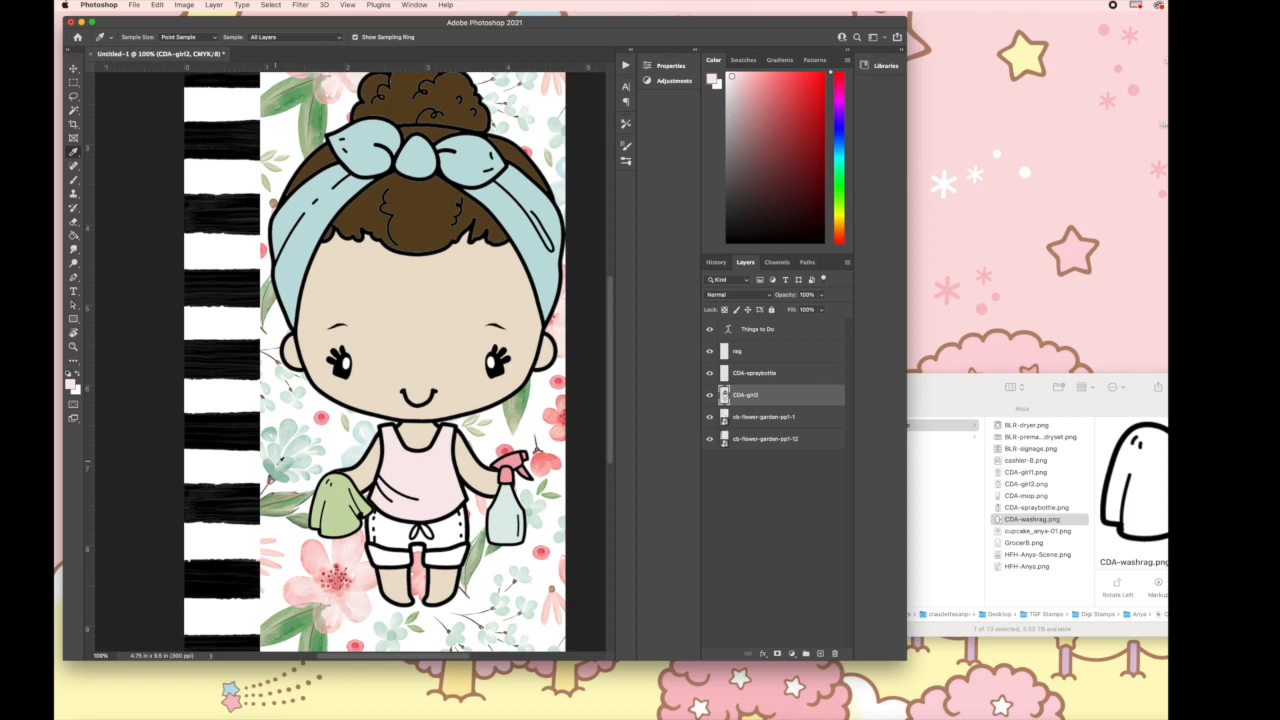
left_click(303, 417)
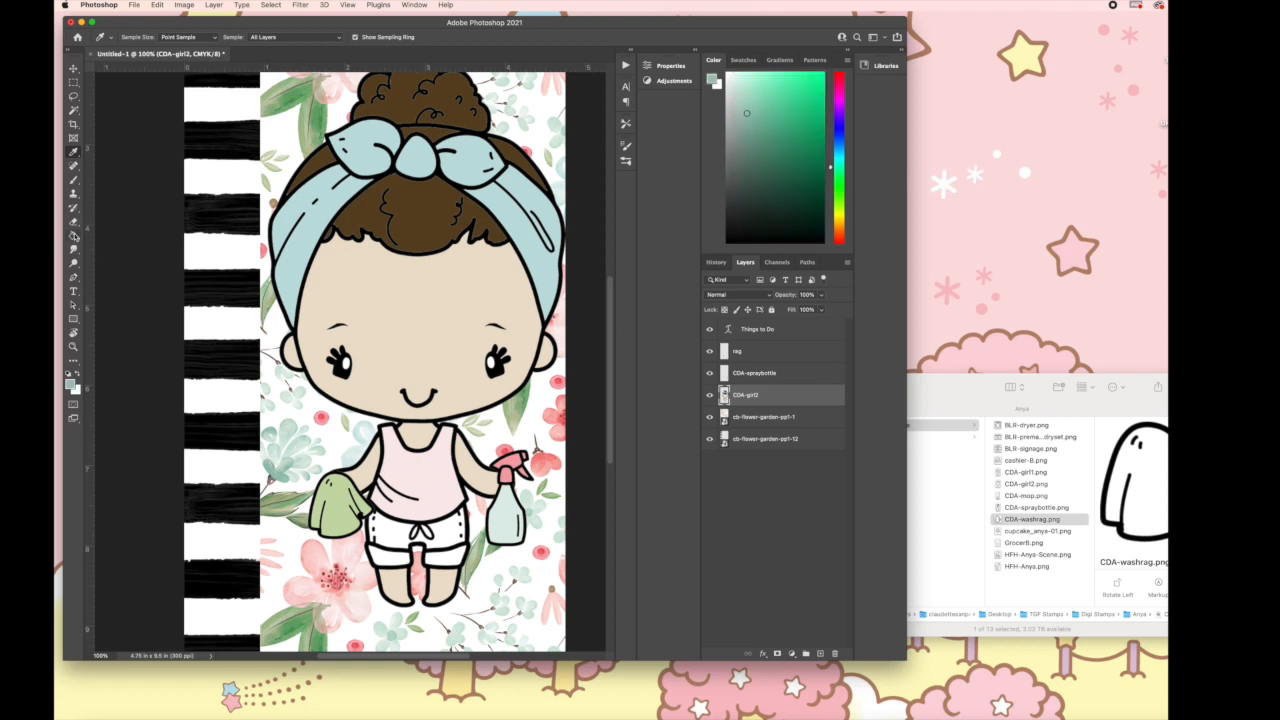
left_click(73, 236)
scroll(407, 551, "right", 1)
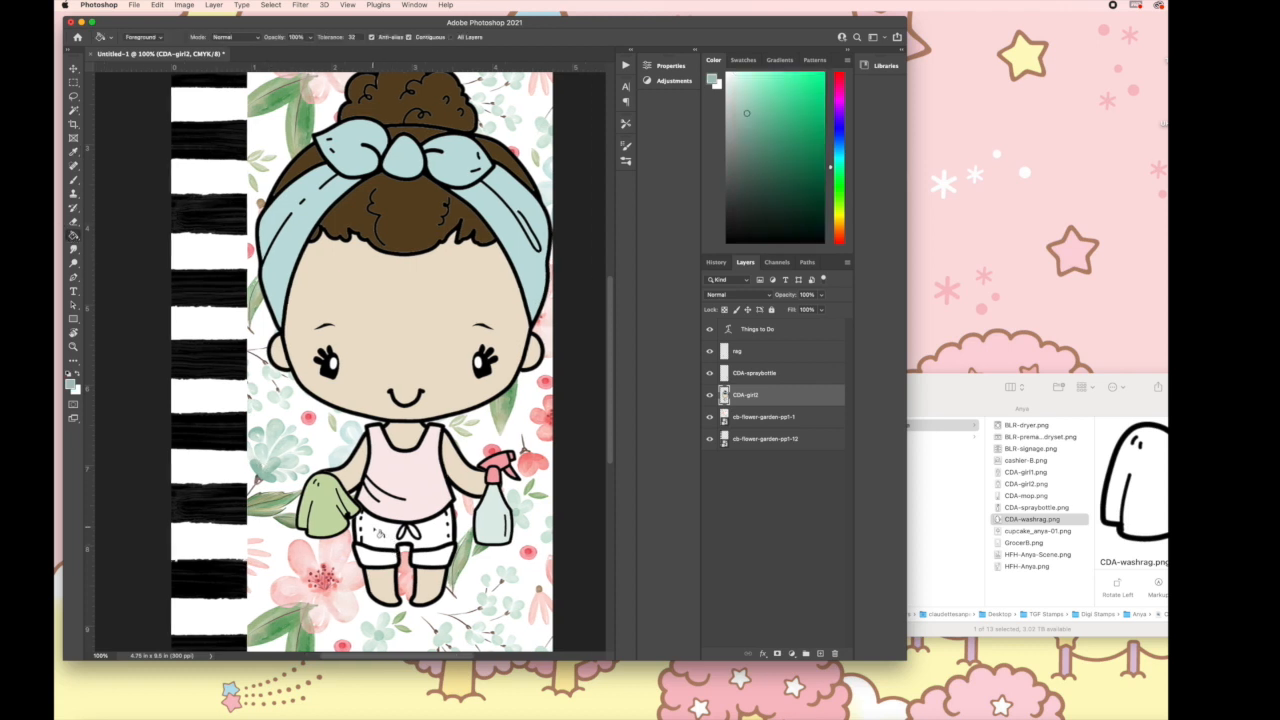
left_click(379, 532)
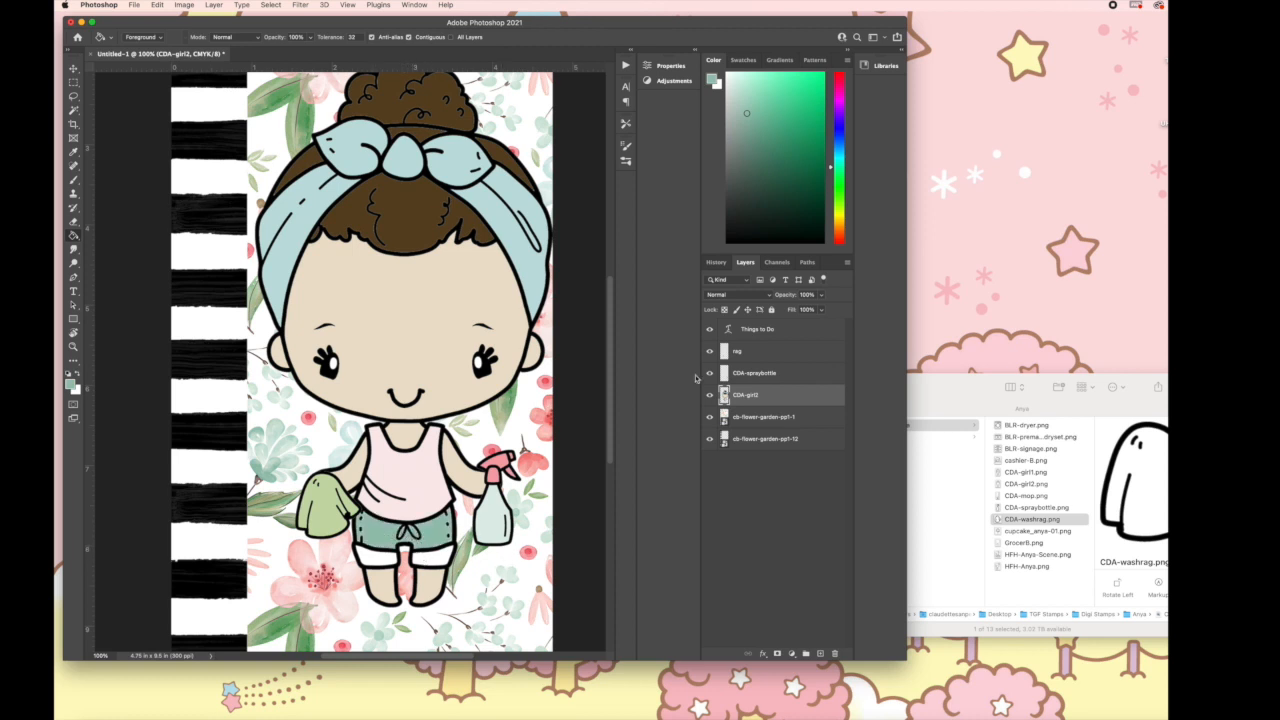
Fill both cuffs of the shorts with a very pale mint tint (#dff4ec) of the same green
left_click(740, 93)
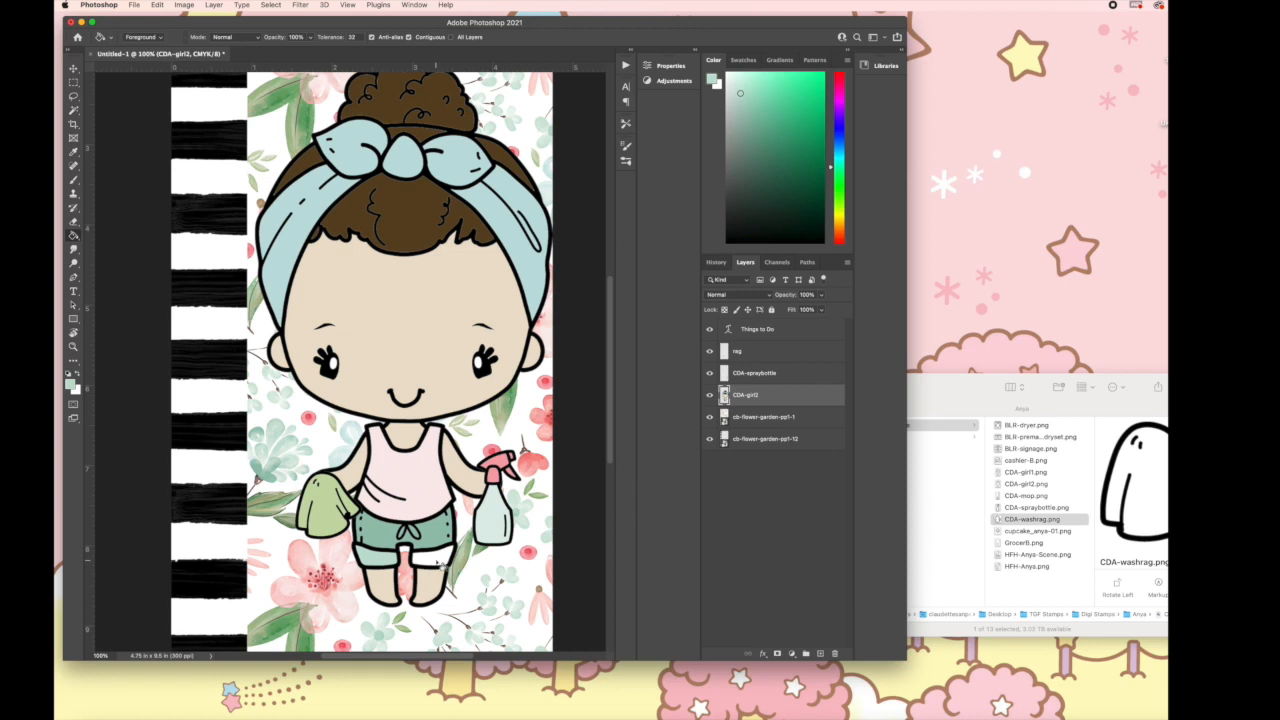
left_click(734, 79)
left_click(374, 549)
left_click(434, 549)
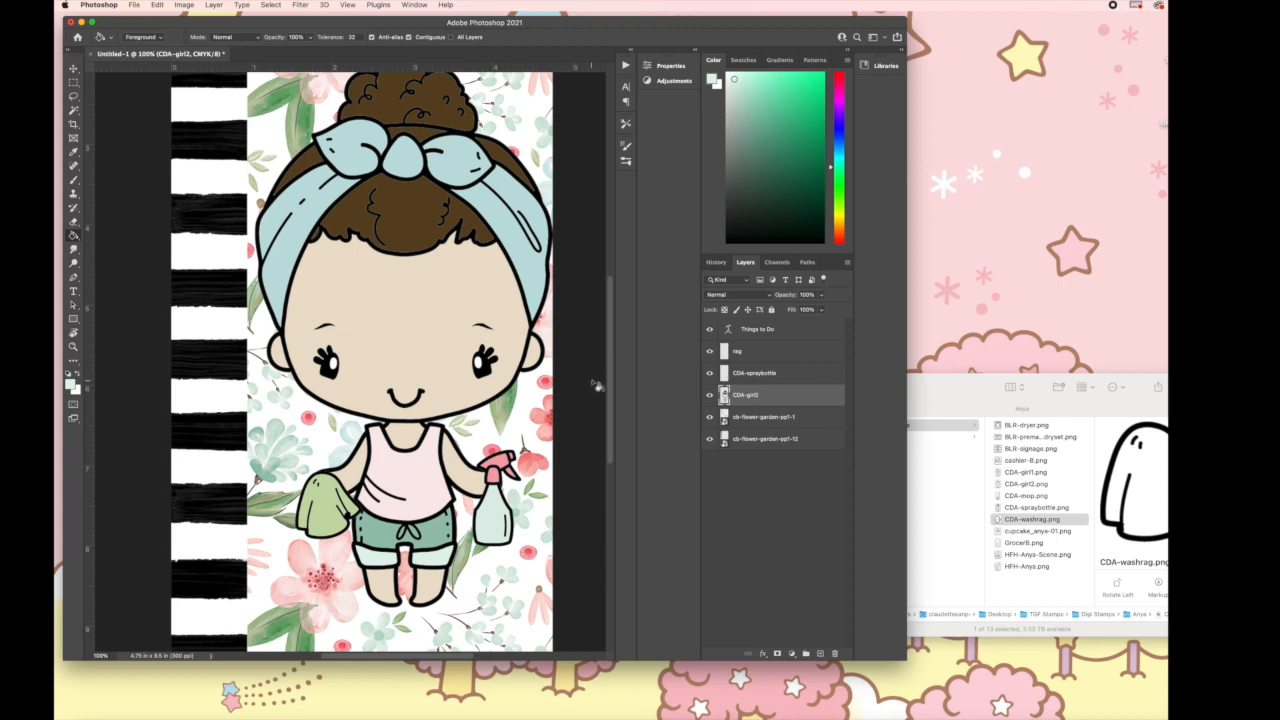
Add a blank layer directly above the girl layer and set the foreground colour to a light lilac-pink for the blush
left_click(821, 655)
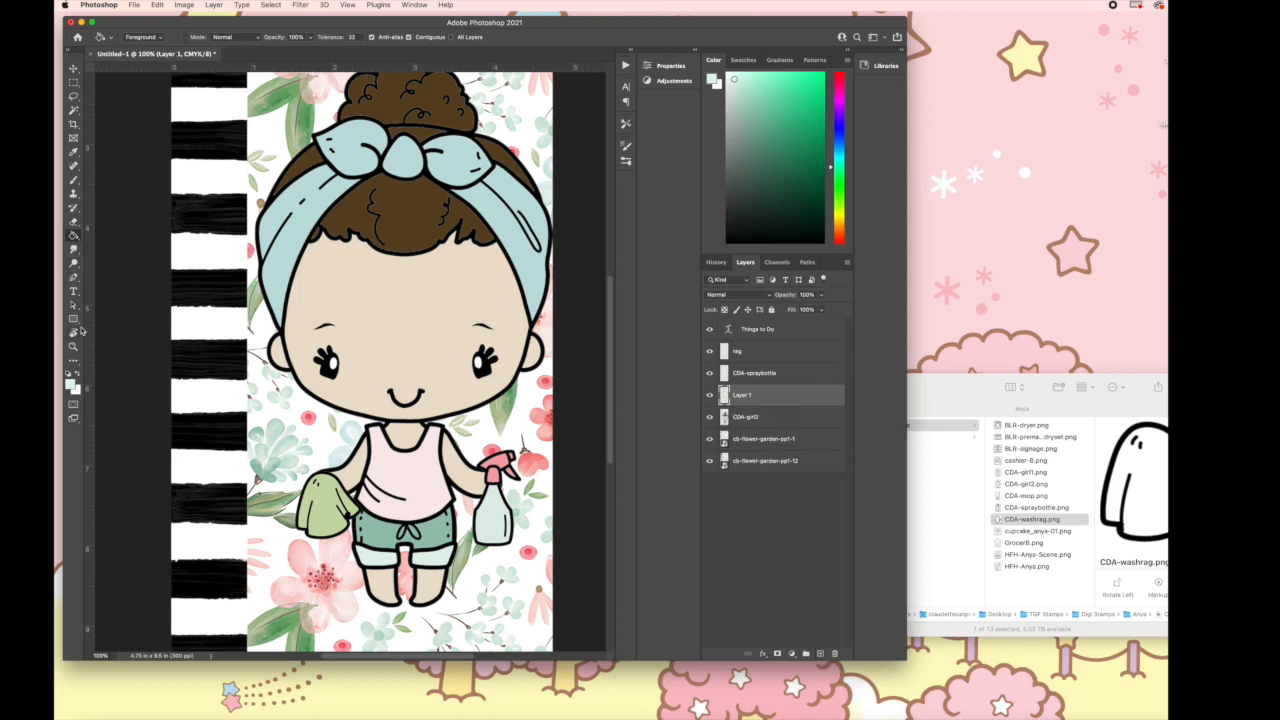
left_click(70, 382)
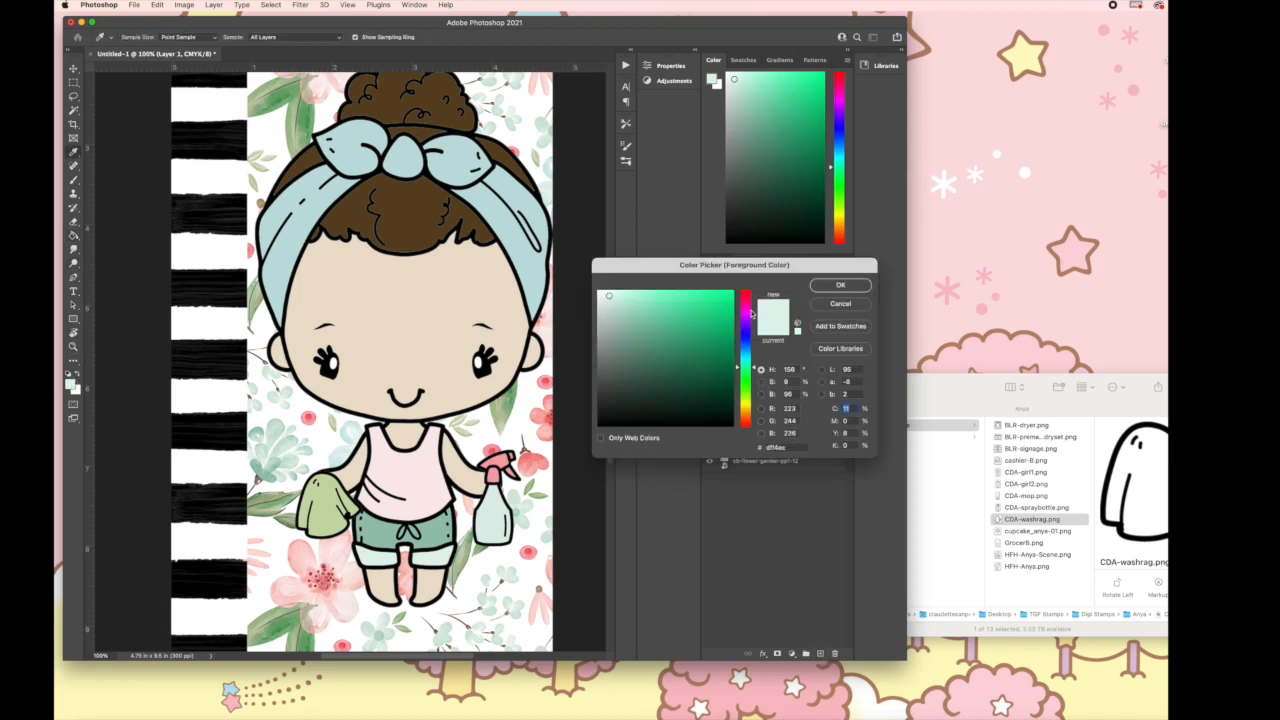
left_click(750, 312)
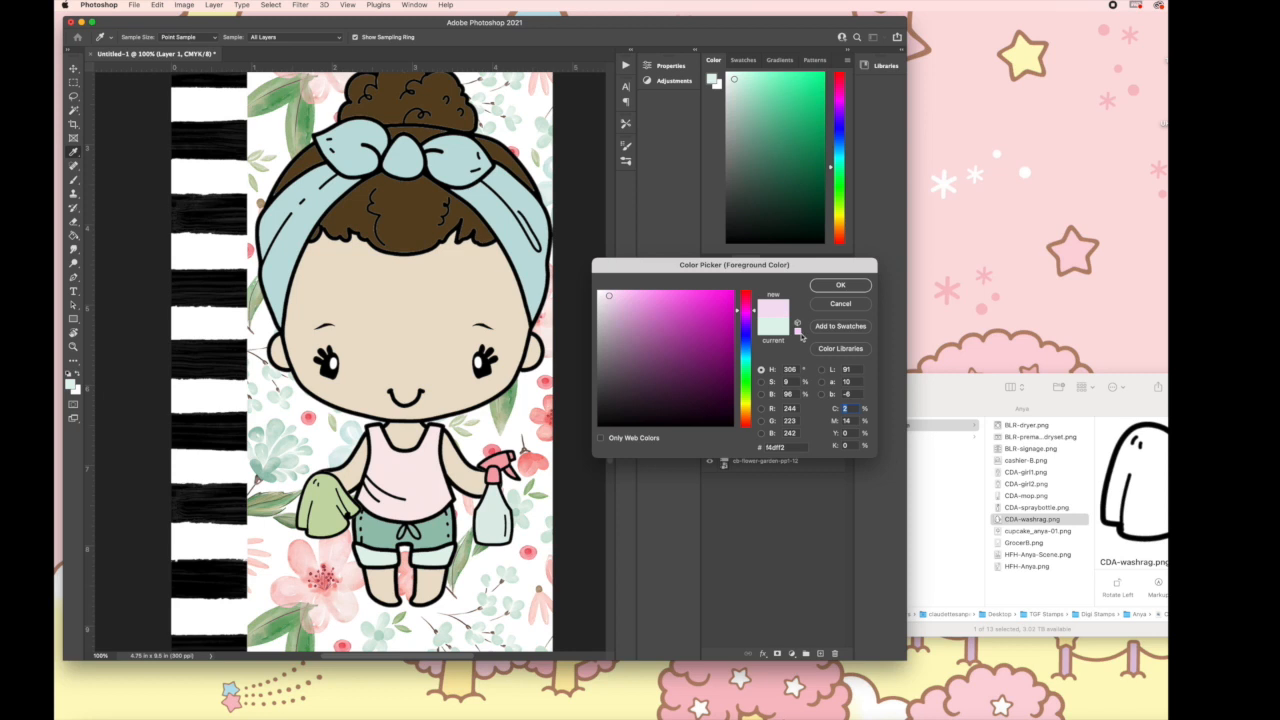
left_click(840, 285)
Switch to the Brush tool with the Soft Round preset from the General Brushes group
left_click(73, 180)
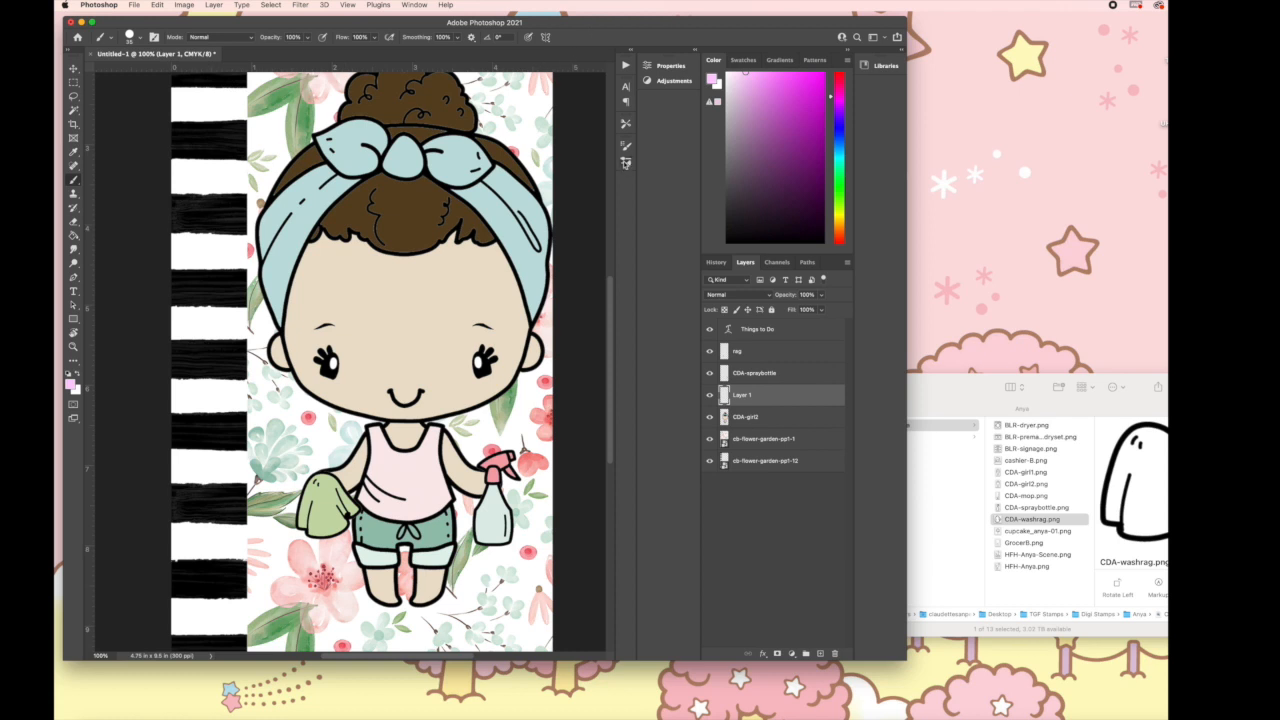
left_click(626, 163)
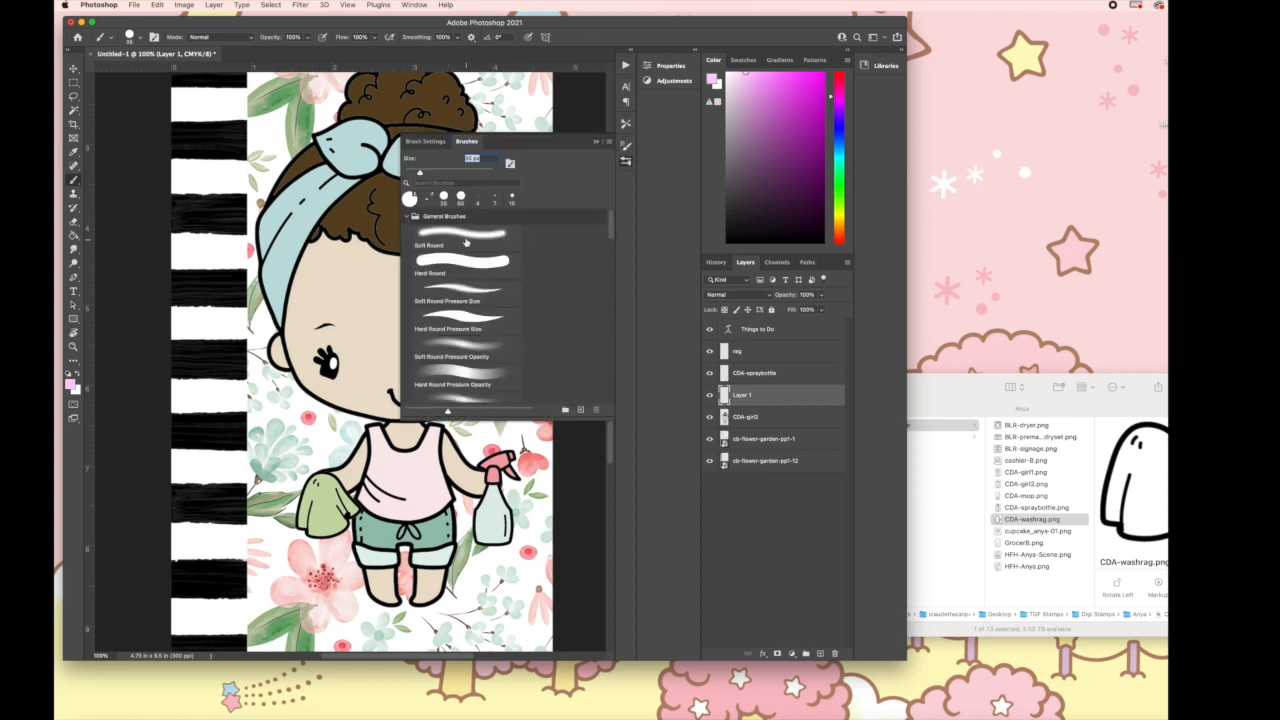
left_click(461, 237)
left_click(596, 141)
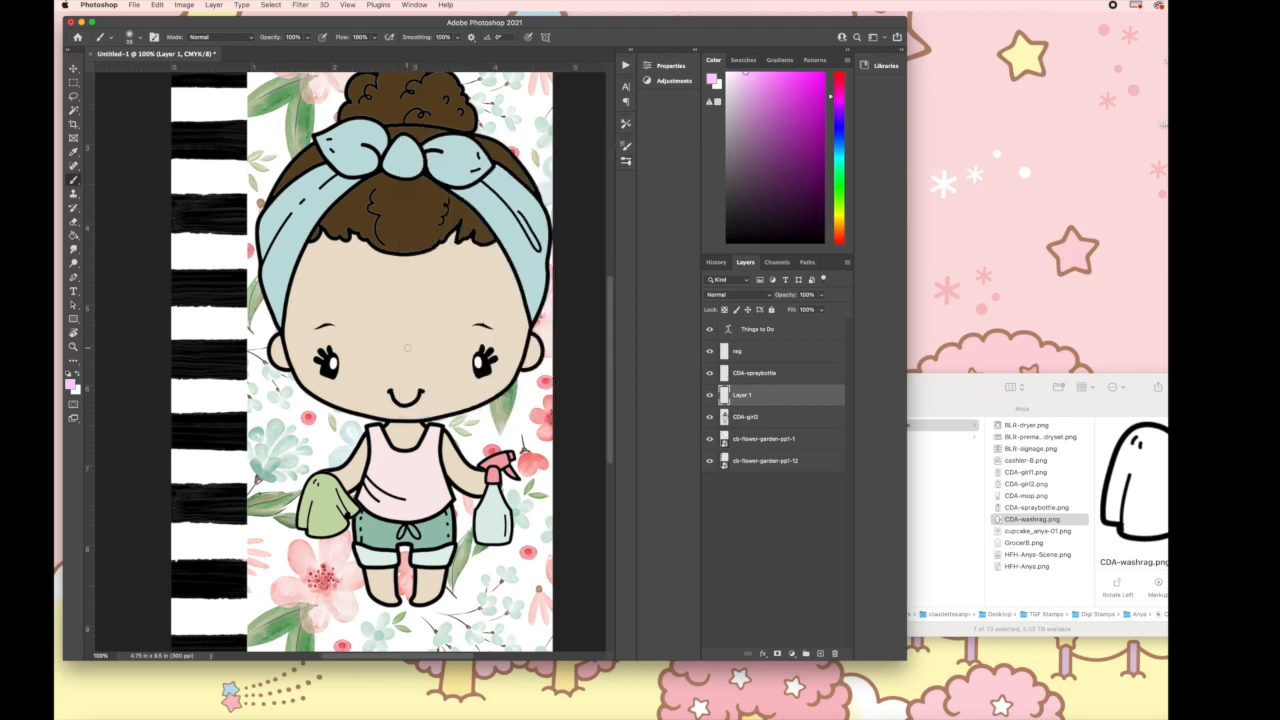
Enlarge the soft brush to 125 px and dab one lilac-pink blush spot on each of the girl's cheeks
key("bracketright")
key("bracketright")
key("bracketright")
key("bracketright")
key("bracketright")
key("bracketright")
key("bracketright")
key("bracketright")
key("bracketleft")
key("bracketleft")
left_click(483, 390)
left_click(329, 390)
Change the foreground colour to a coral red and dab it over the blush spot on each cheek
left_click(841, 238)
left_click(841, 232)
left_click(842, 243)
left_click(766, 83)
left_click(767, 93)
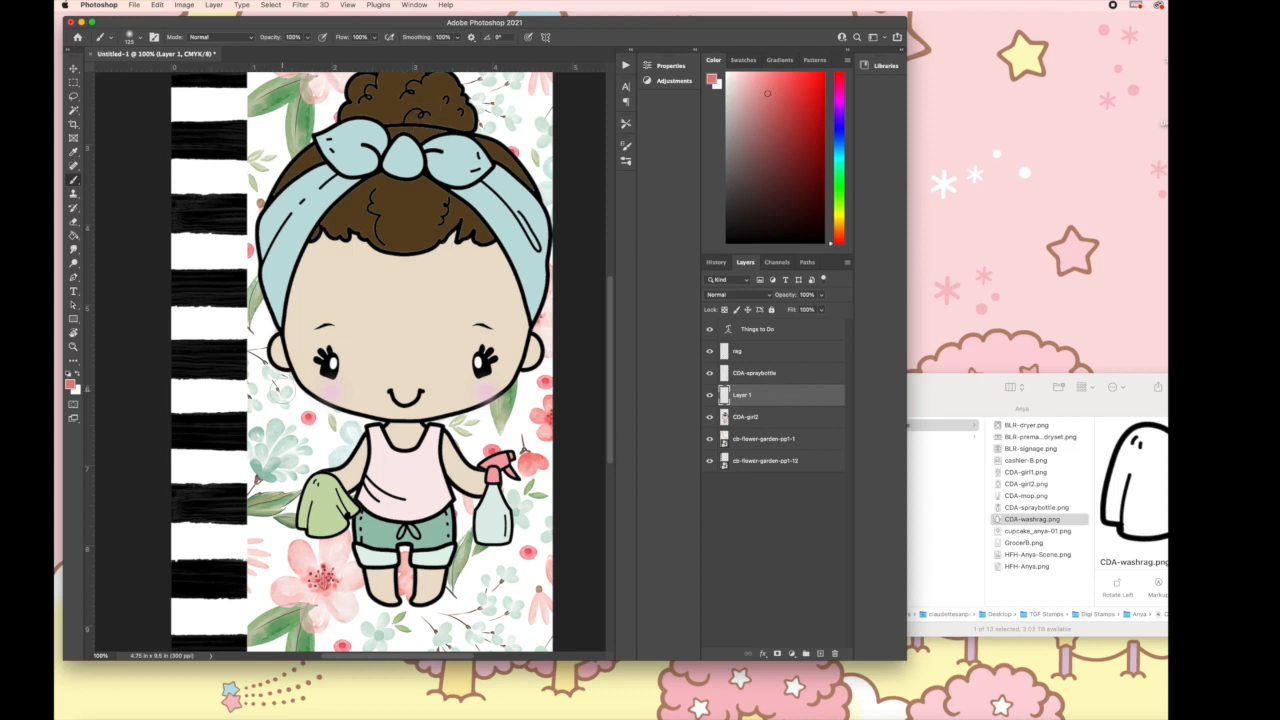
left_click(330, 392)
left_click(487, 393)
Erase the blush that spills past the outline of the face below both cheeks, using an enlarged Eraser
left_click(73, 222)
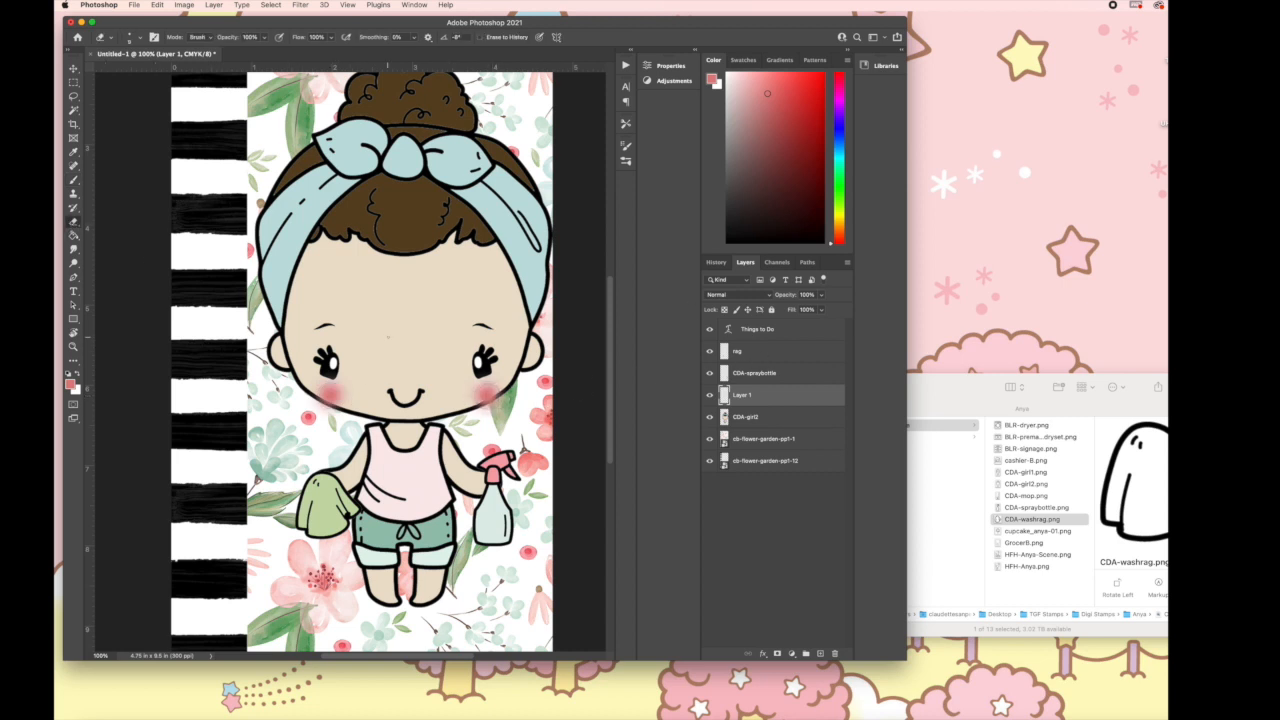
key("bracketright")
key("bracketright")
key("bracketright")
left_click_drag(302, 410, 343, 414)
left_click_drag(480, 411, 490, 404)
Lower the blush layer's opacity to 43%
left_click(821, 295)
left_click_drag(815, 314, 793, 311)
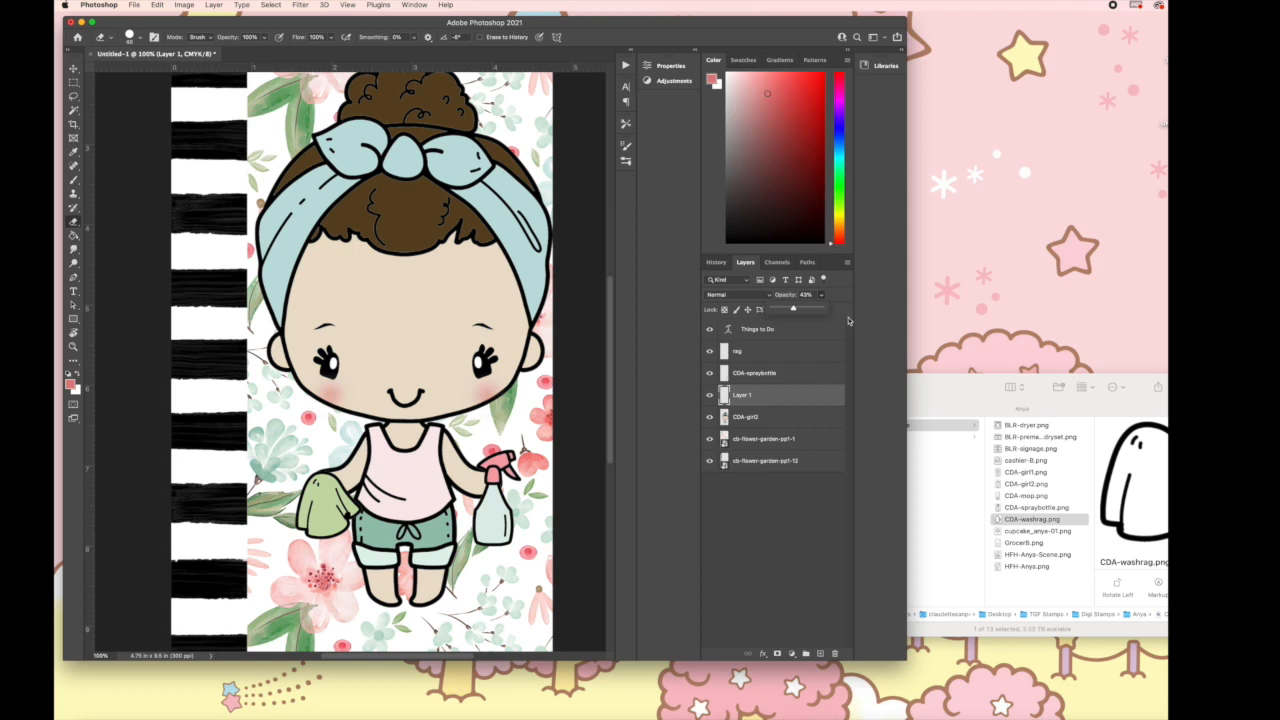
key("super+minus")
key("super+minus")
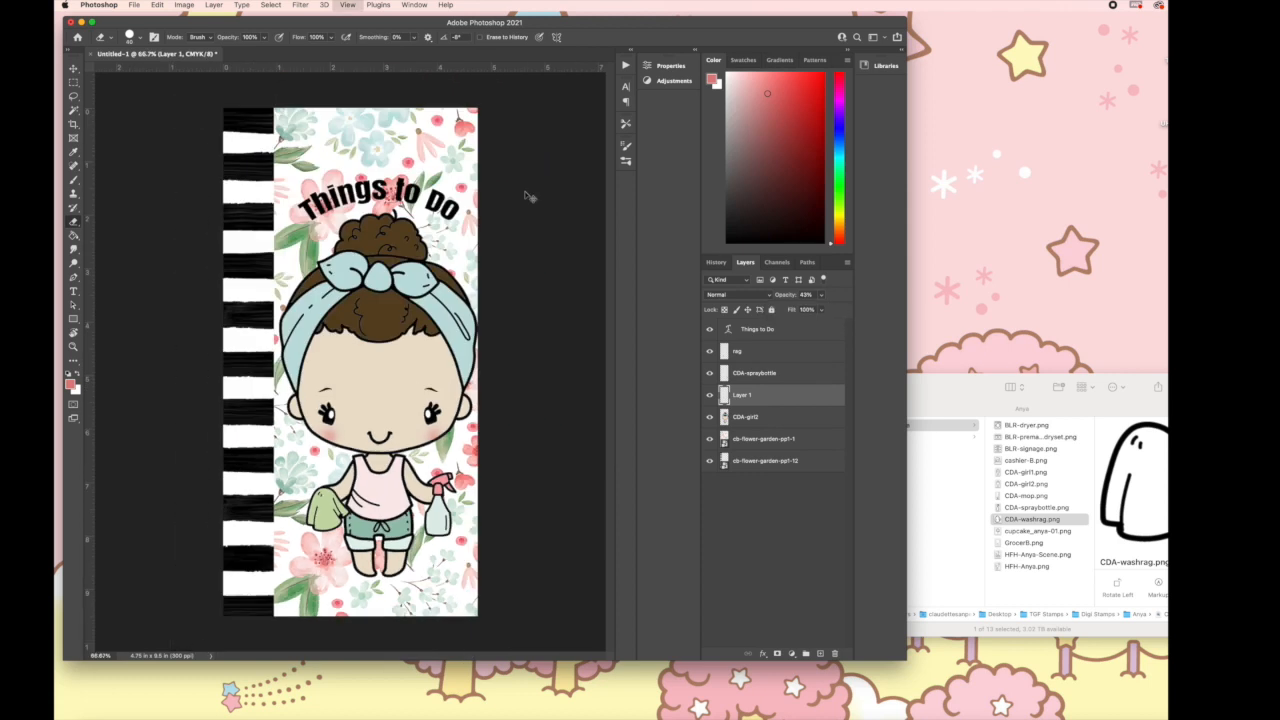